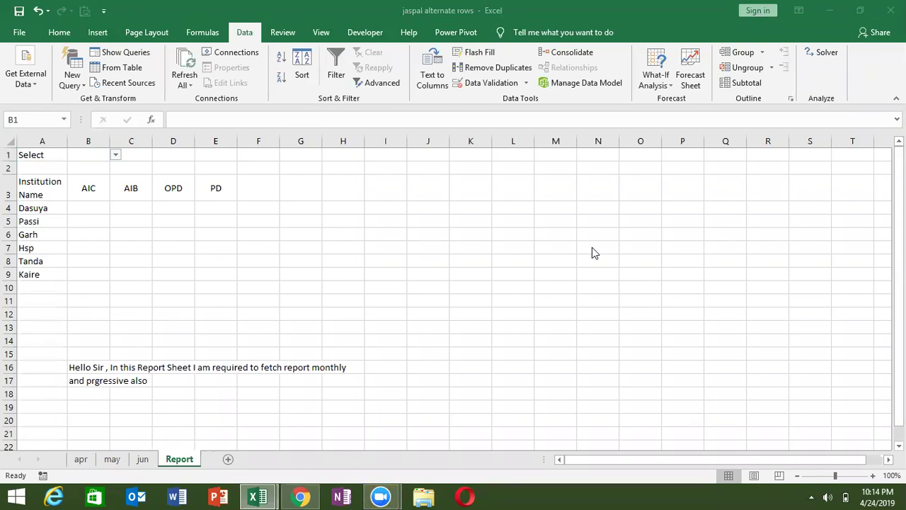
Set B1's report period to All and look over the apr, may and jun sheets
click(117, 156)
click(115, 154)
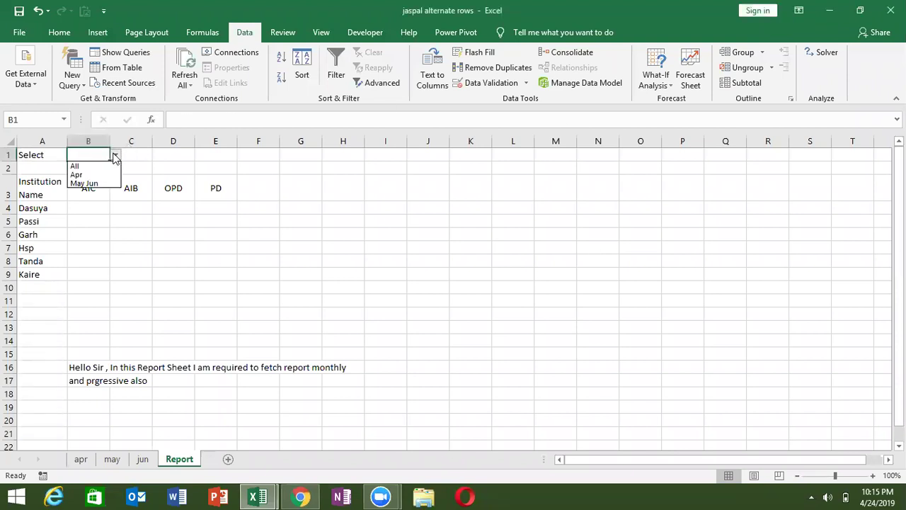
click(99, 167)
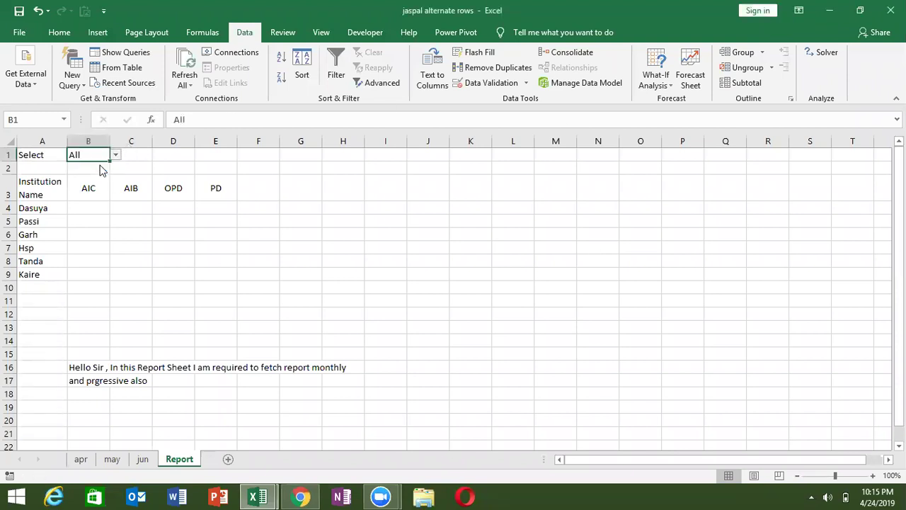
click(86, 463)
click(112, 460)
click(143, 460)
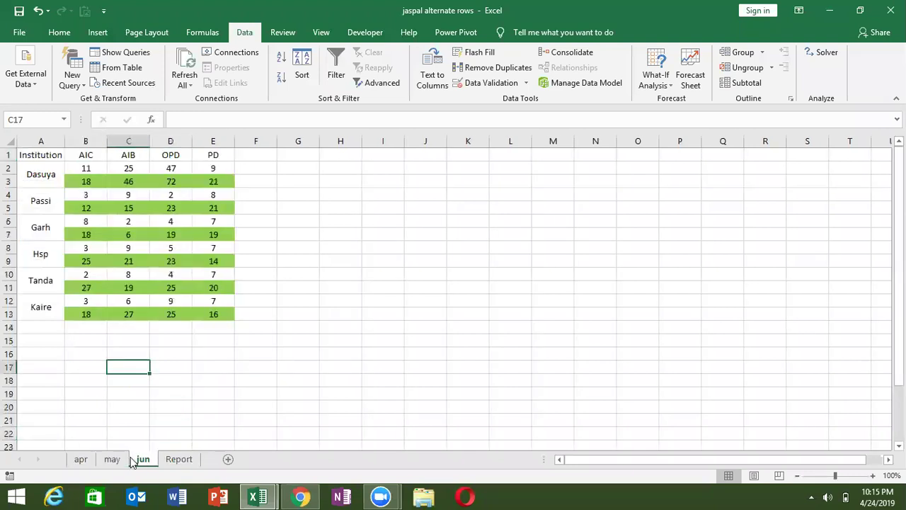
click(177, 460)
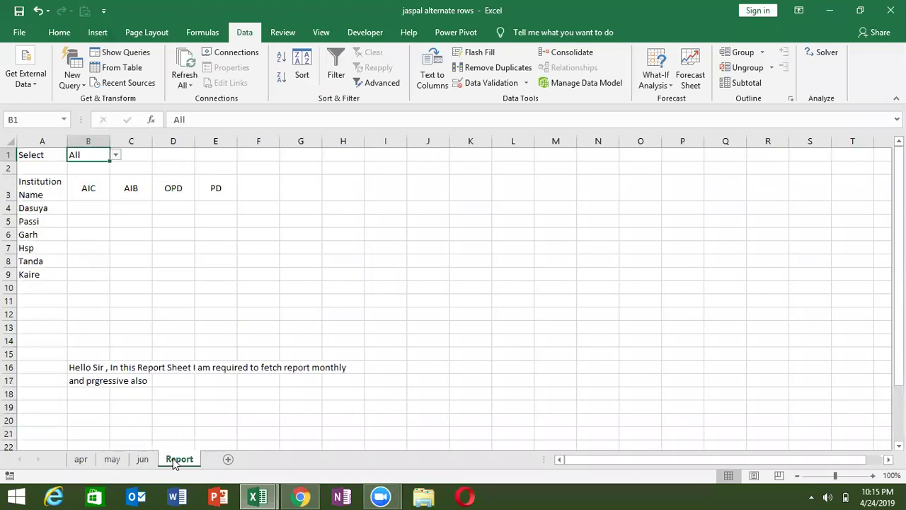
Switch the Report sheet's period selector B1 to Apr
click(93, 209)
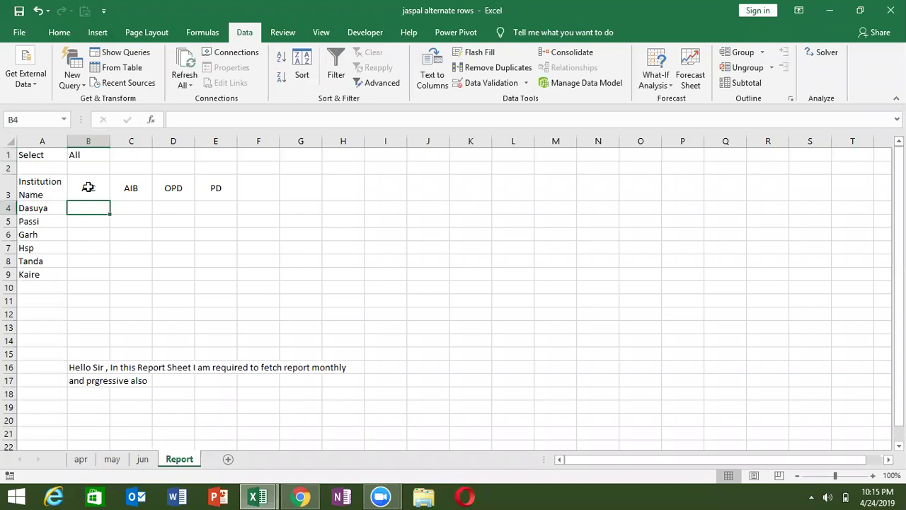
click(100, 155)
click(116, 156)
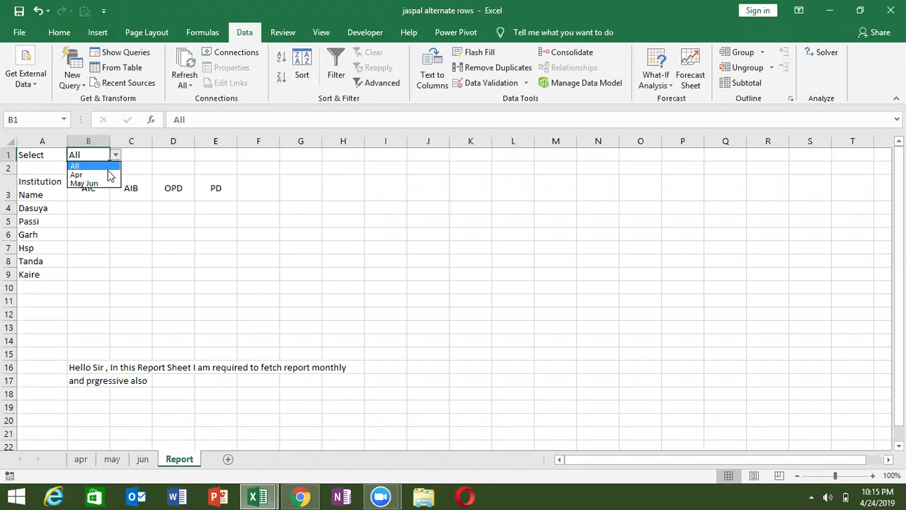
click(108, 175)
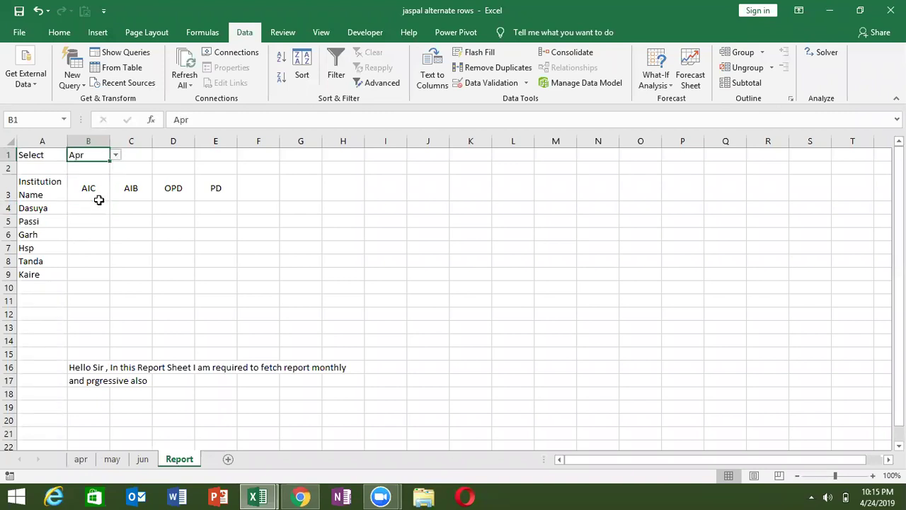
On the apr sheet, select Dasuya's green totals row B3:E3 and monthly row B2:E2
click(81, 454)
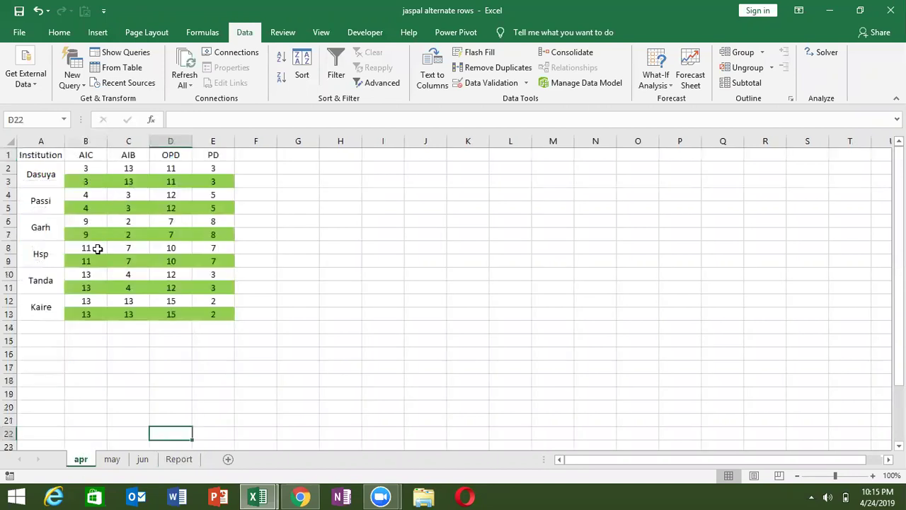
drag(82, 181, 201, 177)
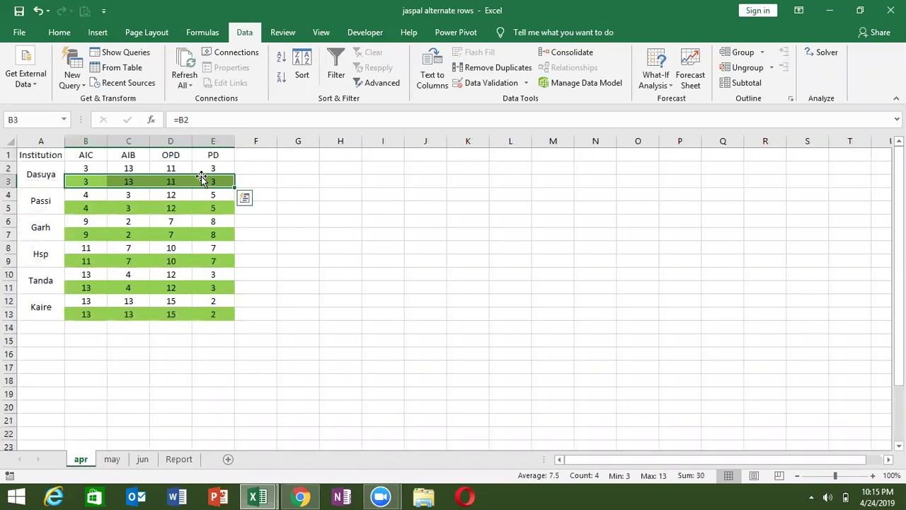
drag(89, 168, 213, 167)
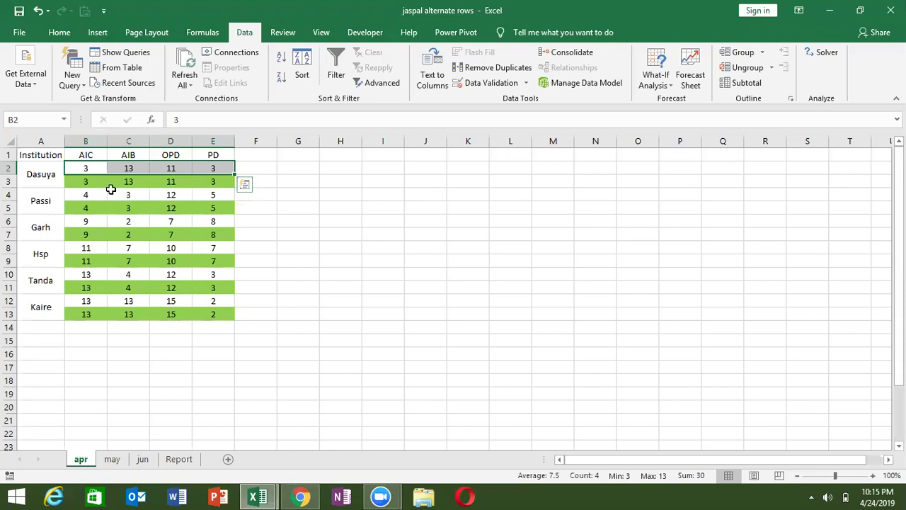
Inspect apr's B3 formula without changing it
click(89, 184)
key(ctrl+Down)
double_click(91, 182)
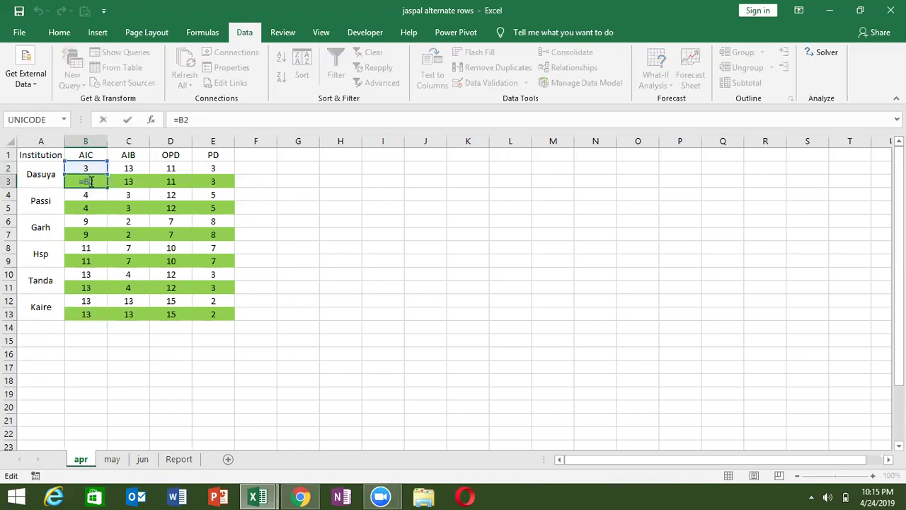
key(Escape)
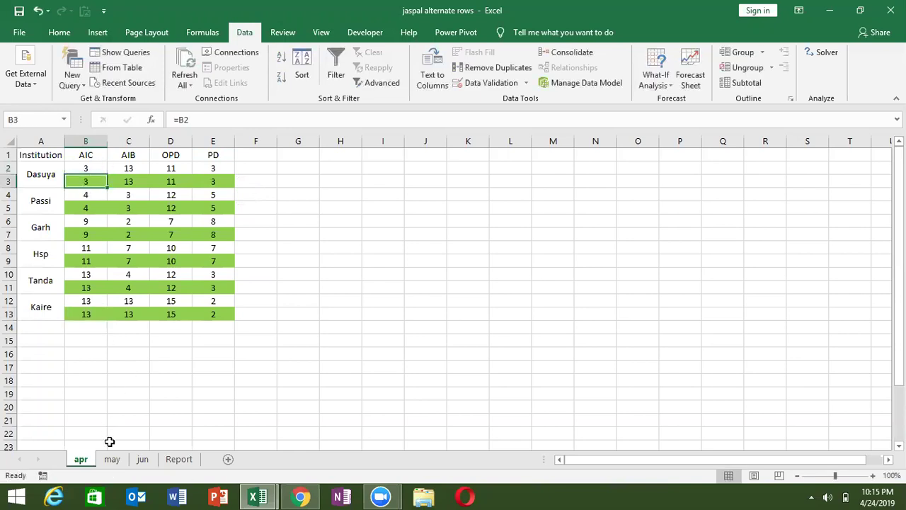
Check may's B3 formula adding B2 to apr's totals, and its B2 monthly value
click(112, 460)
double_click(89, 181)
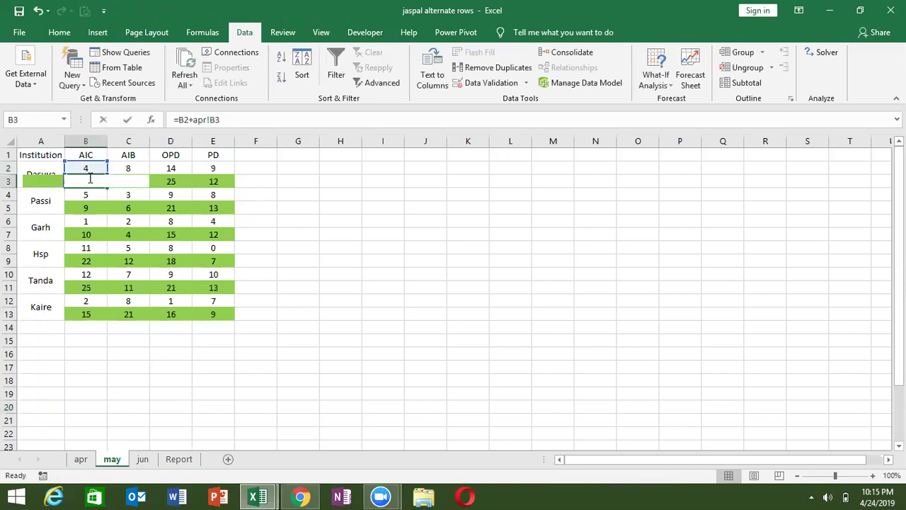
key(Escape)
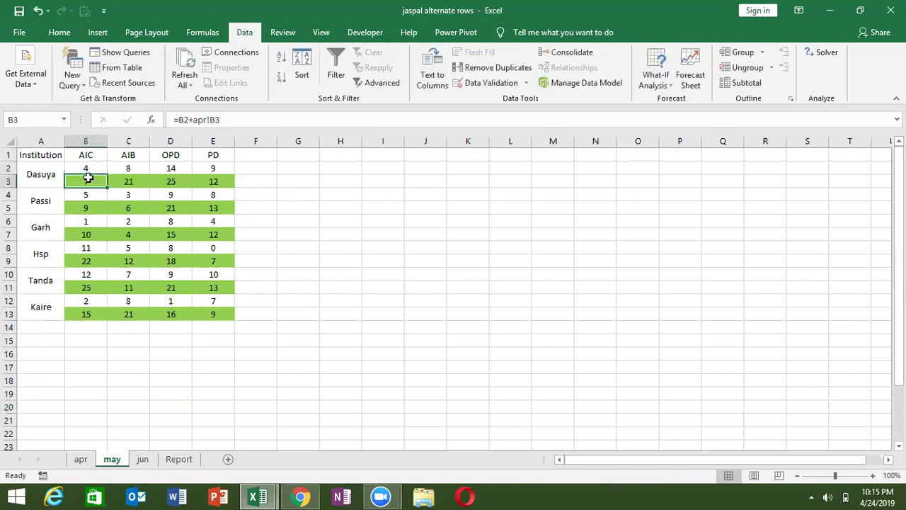
click(86, 169)
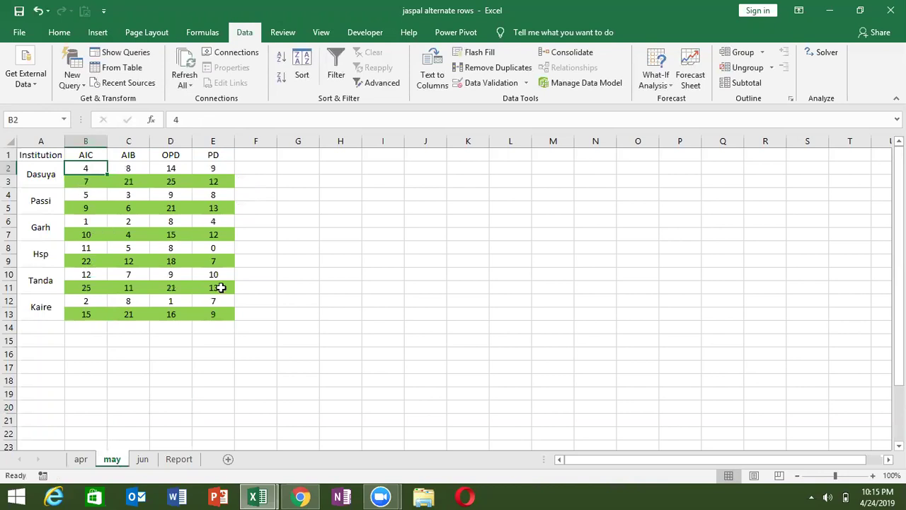
Check jun's B3 formula referencing may, then go back to the Report sheet
click(144, 458)
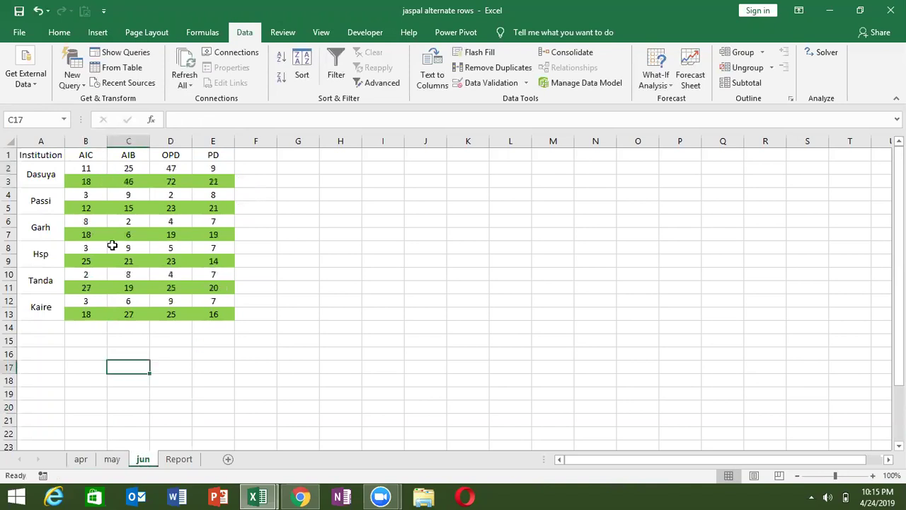
double_click(92, 182)
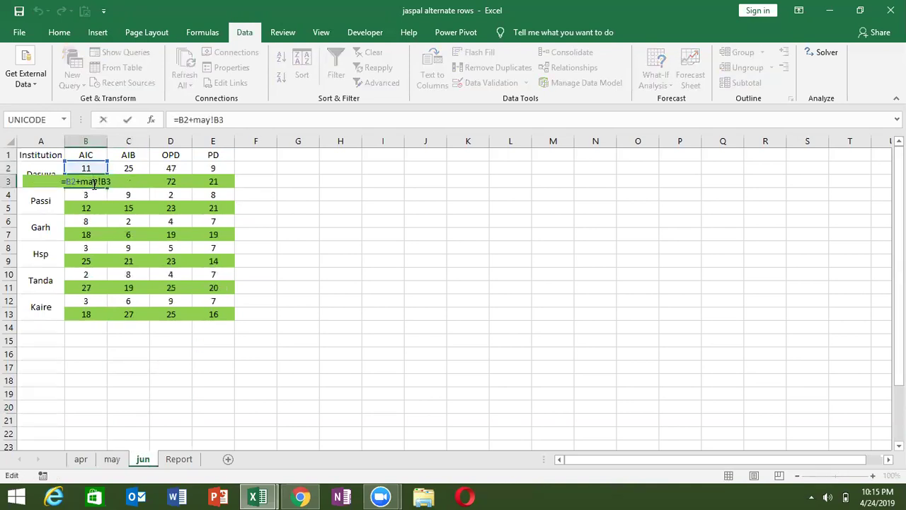
key(Escape)
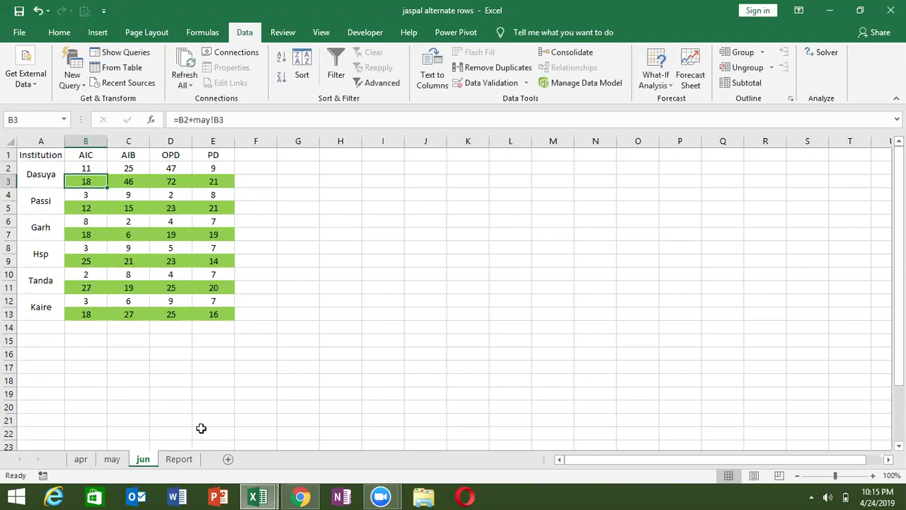
click(178, 459)
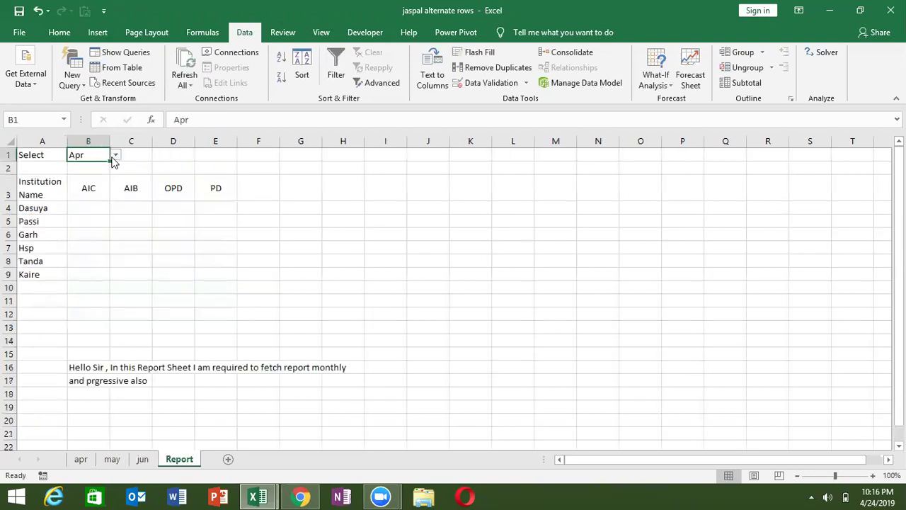
click(133, 149)
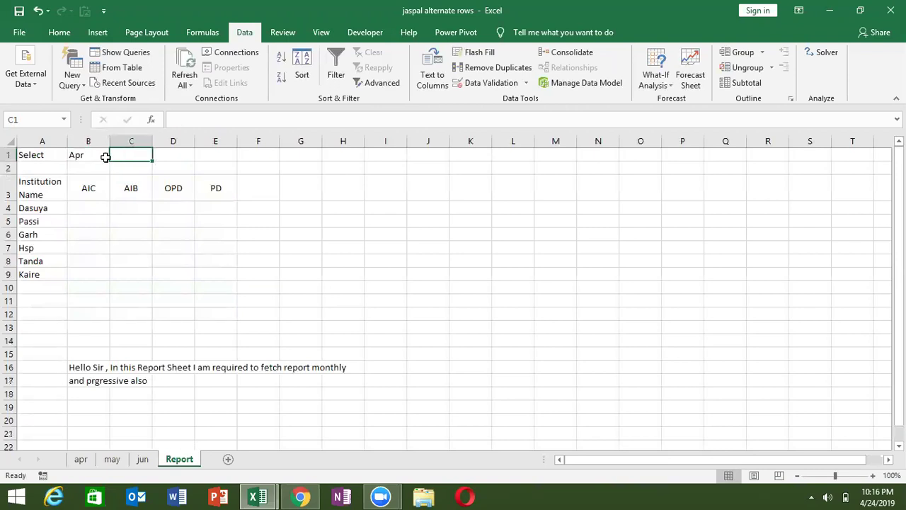
click(105, 156)
click(504, 83)
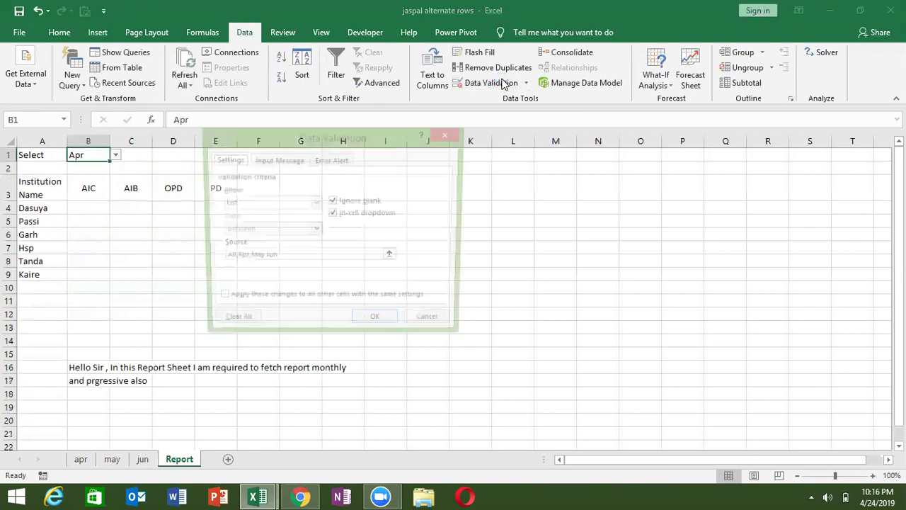
click(263, 256)
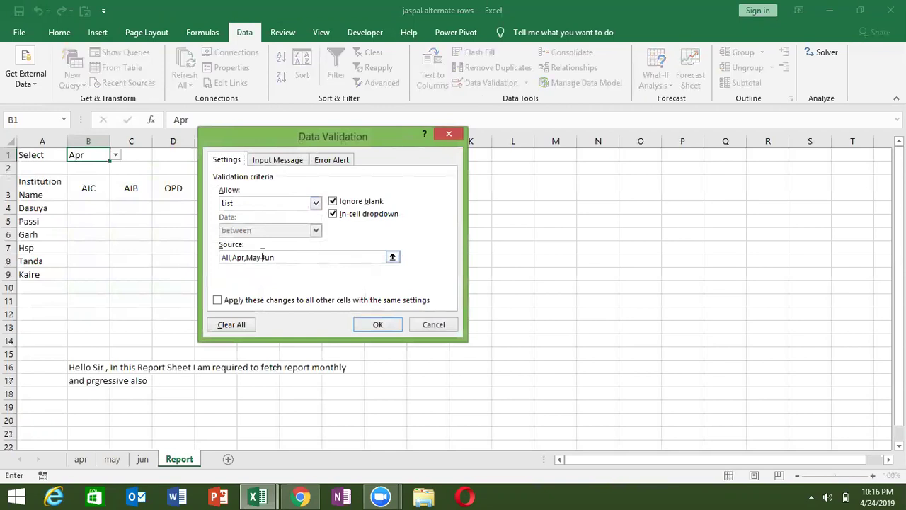
click(378, 327)
click(141, 155)
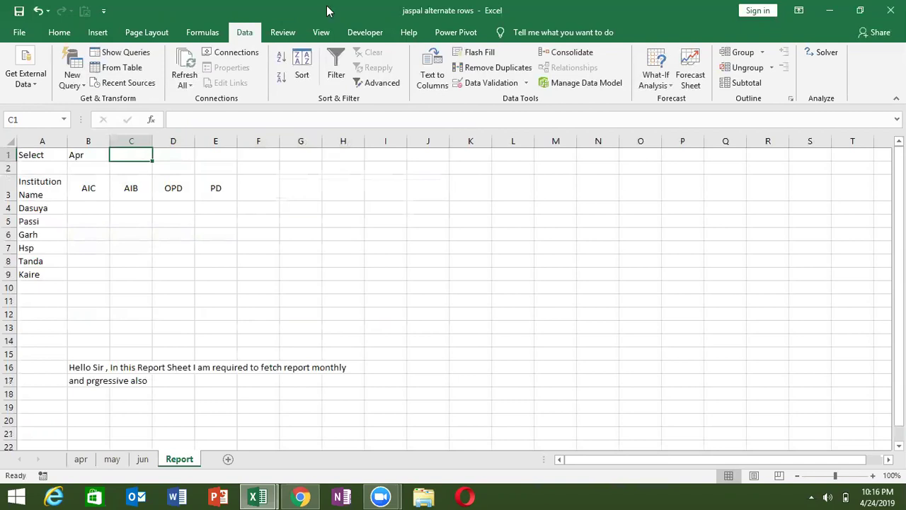
Restrict C1 to a validation list with the choices Monthly and Prg
click(490, 83)
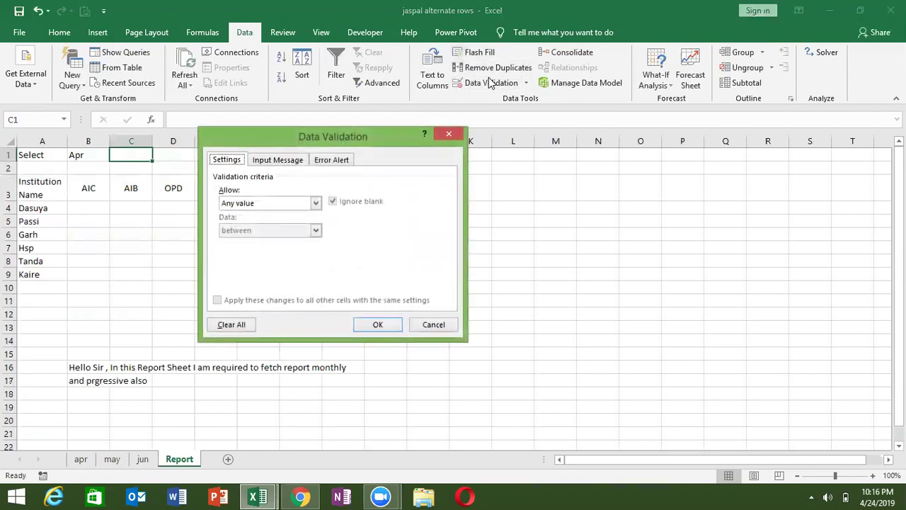
click(230, 203)
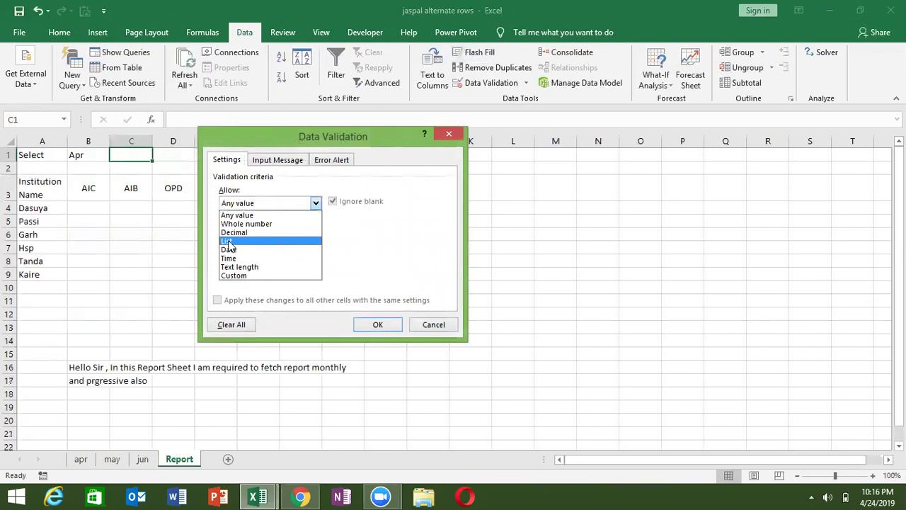
click(228, 243)
click(231, 257)
text(Monthly,Pro)
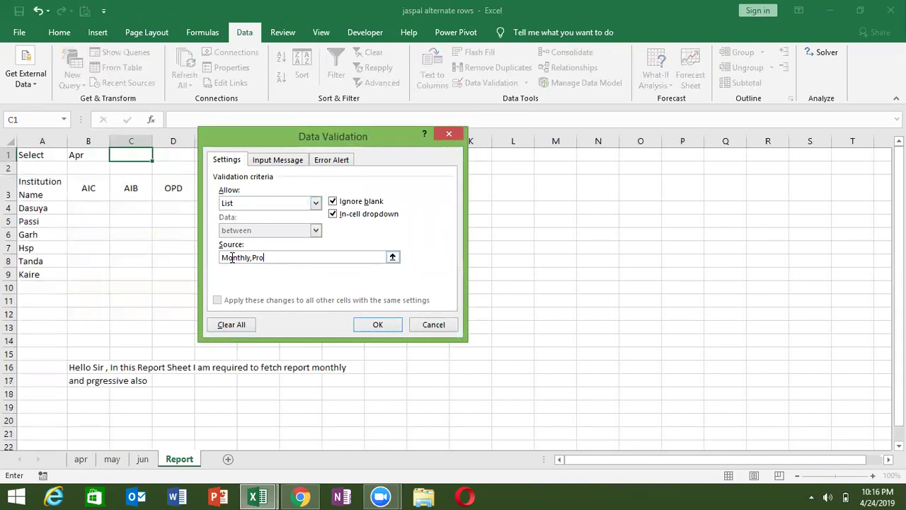
text(gress)
key(BackSpace)
key(BackSpace)
key(BackSpace)
key(BackSpace)
key(BackSpace)
key(BackSpace)
text(g)
click(389, 328)
Pick Monthly, then Prg, from C1's new dropdown
click(158, 155)
click(153, 164)
click(157, 156)
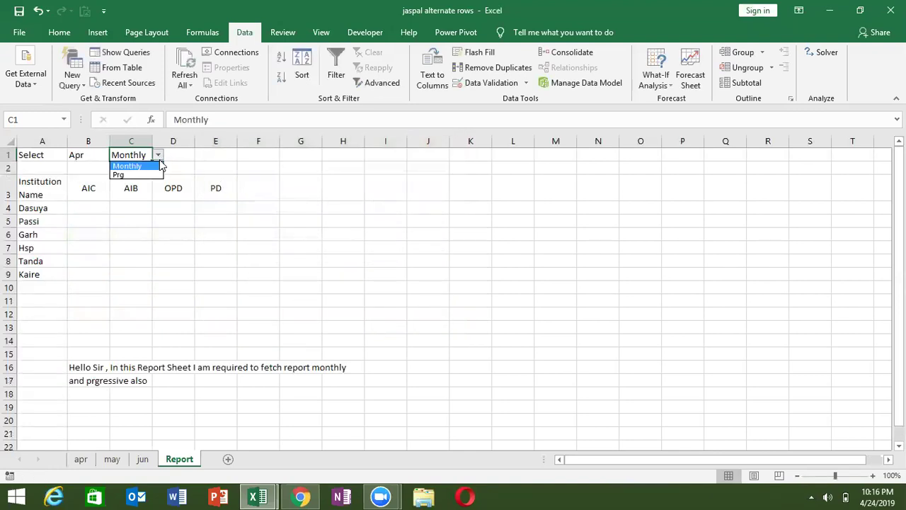
click(141, 176)
click(88, 159)
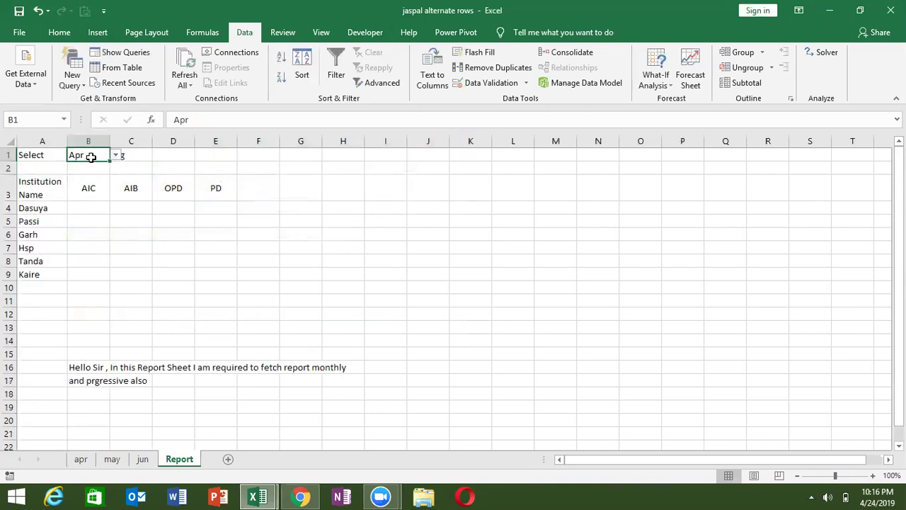
click(87, 205)
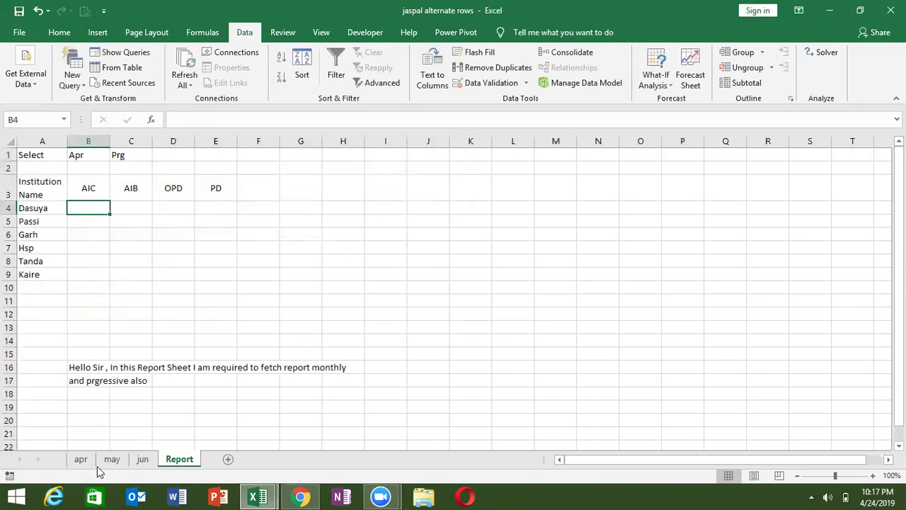
Open the VBA editor from the Developer tab, insert Module1, and switch back to Excel
click(296, 33)
click(348, 35)
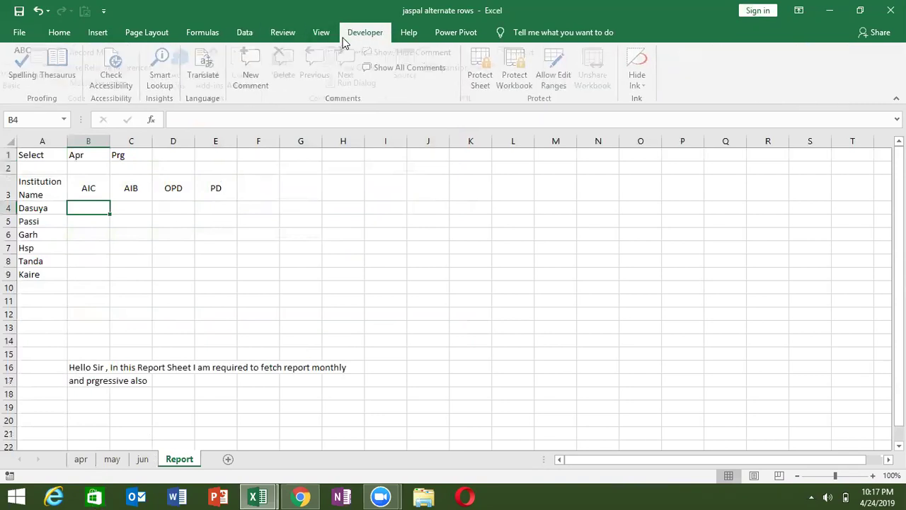
click(19, 74)
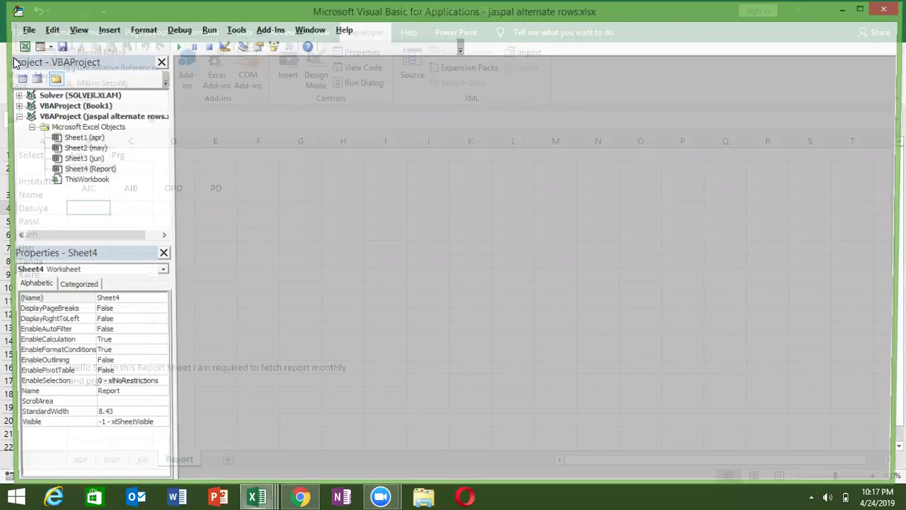
click(104, 29)
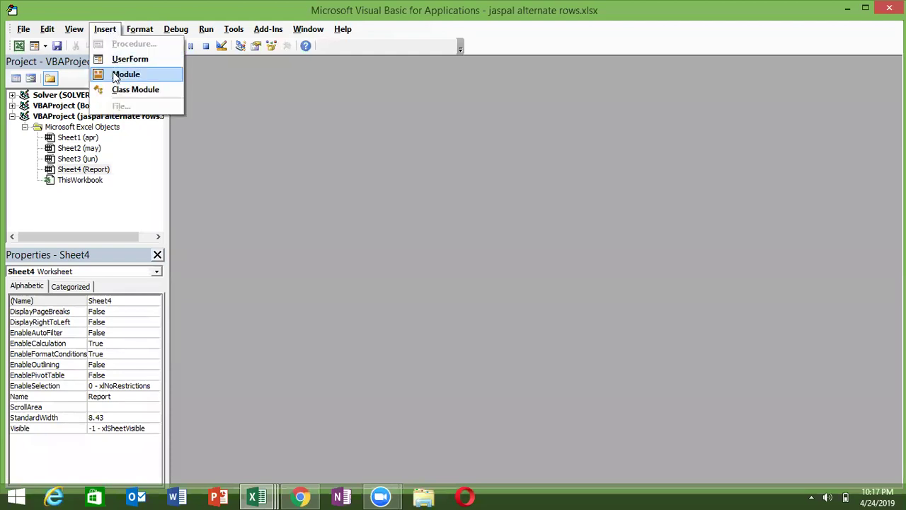
click(124, 74)
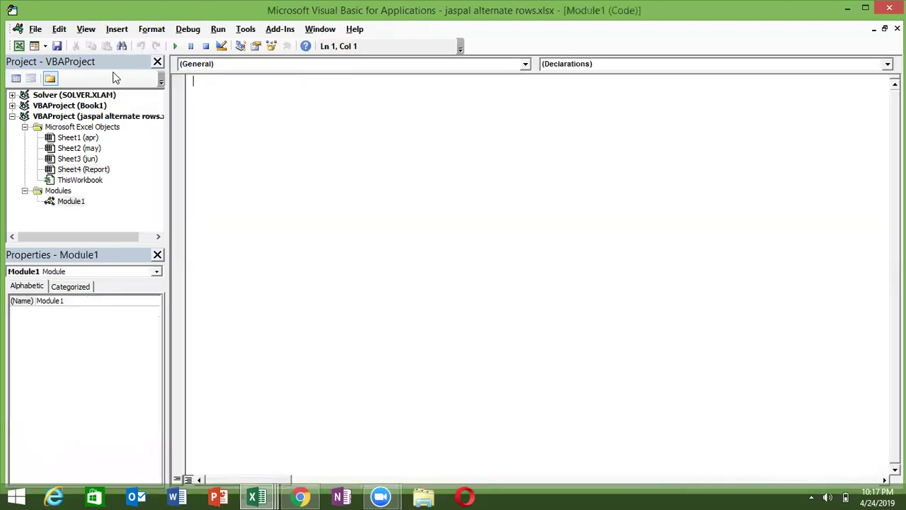
key(alt+F11)
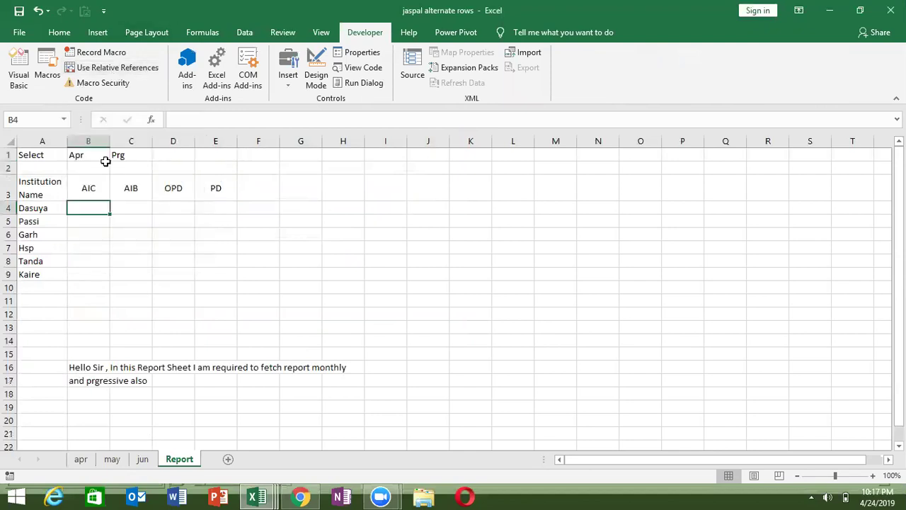
click(106, 155)
click(116, 156)
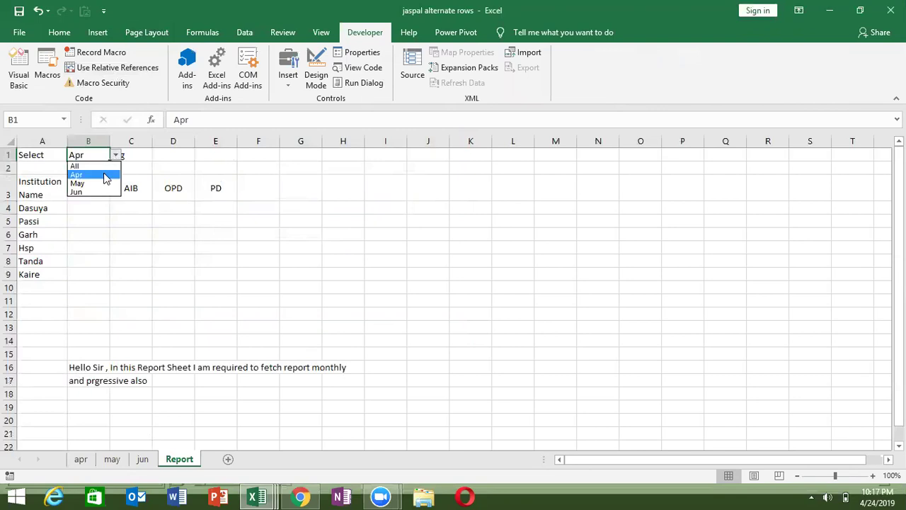
click(104, 182)
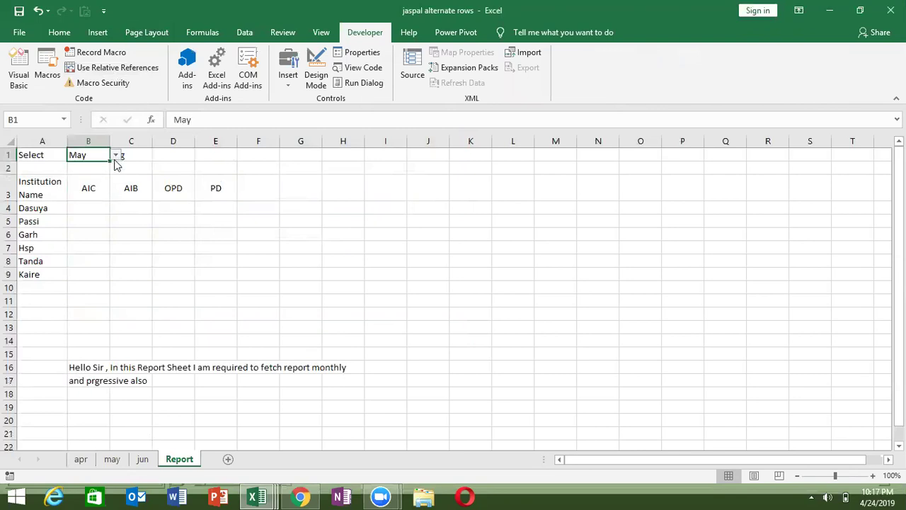
click(115, 156)
click(104, 175)
In Module1, begin the Function sumD declaration, correcting typos in its name
click(92, 211)
key(alt+F11)
text(s)
text(unction )
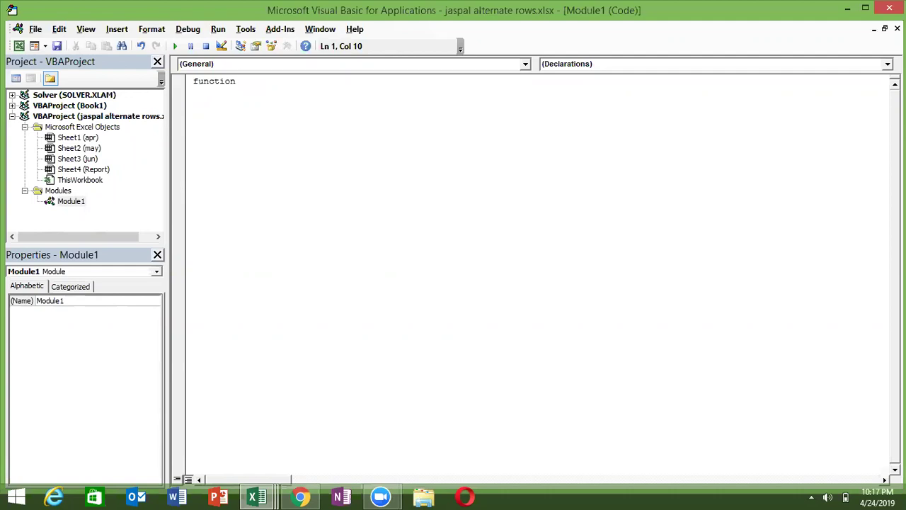
text(sum)
text(()
key(BackSpace)
key(BackSpace)
text(MD)
key(BackSpace)
key(BackSpace)
text(m/d)
key(BackSpace)
key(BackSpace)
text(D)
text(()
text(ra)
key(BackSpace)
key(BackSpace)
text(C)
key(BackSpace)
Give sumD the arguments n As String and t As String, then return to Excel
text(n )
text(as )
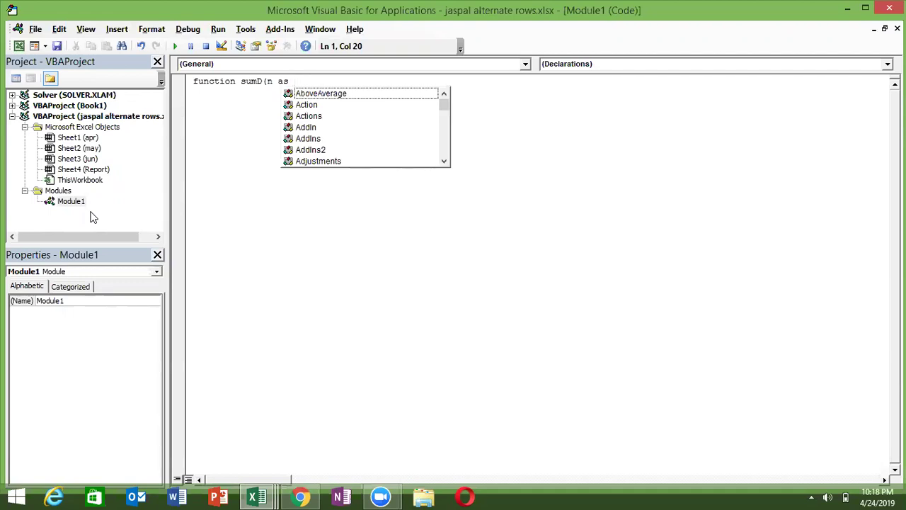
text(str)
key(Tab)
text(,)
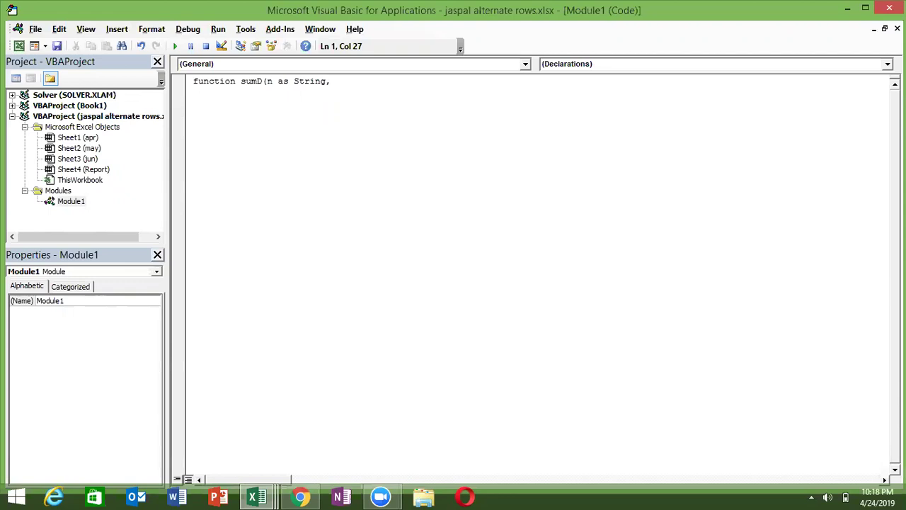
text(t as )
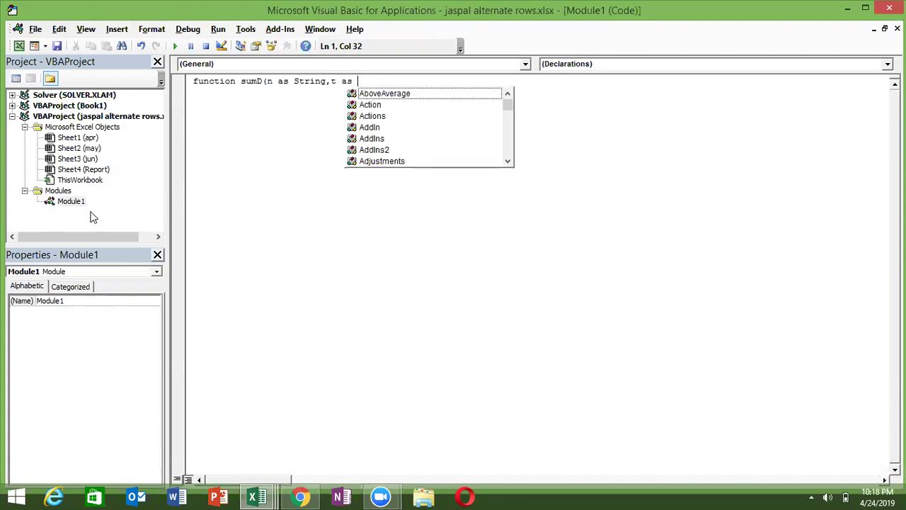
text(str)
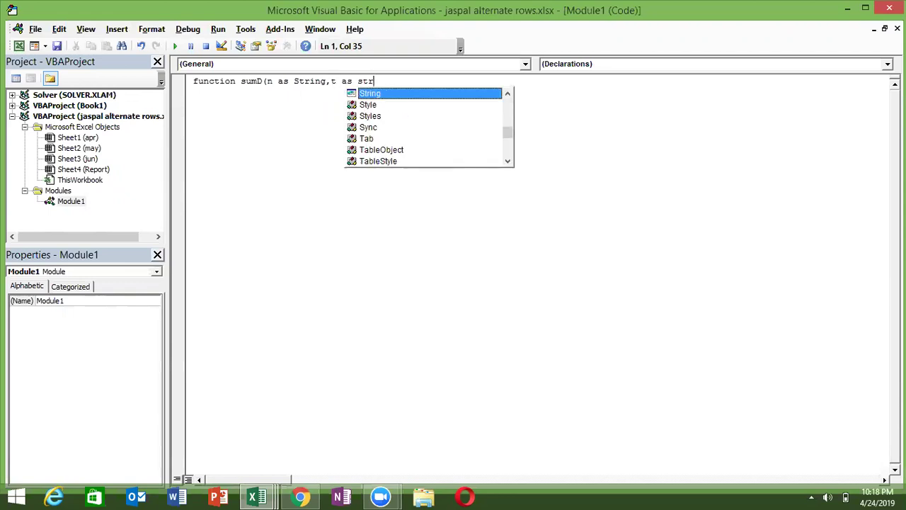
key(Tab)
text())
key(Return)
key(Return)
key(alt+F11)
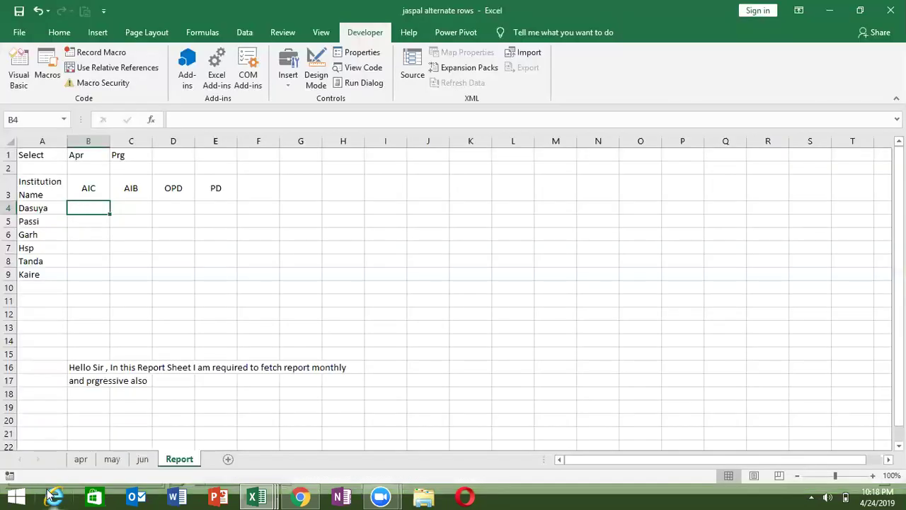
Compare the apr, may and jun tables, checking apr's Dasuya and Passi rows
click(81, 461)
click(118, 459)
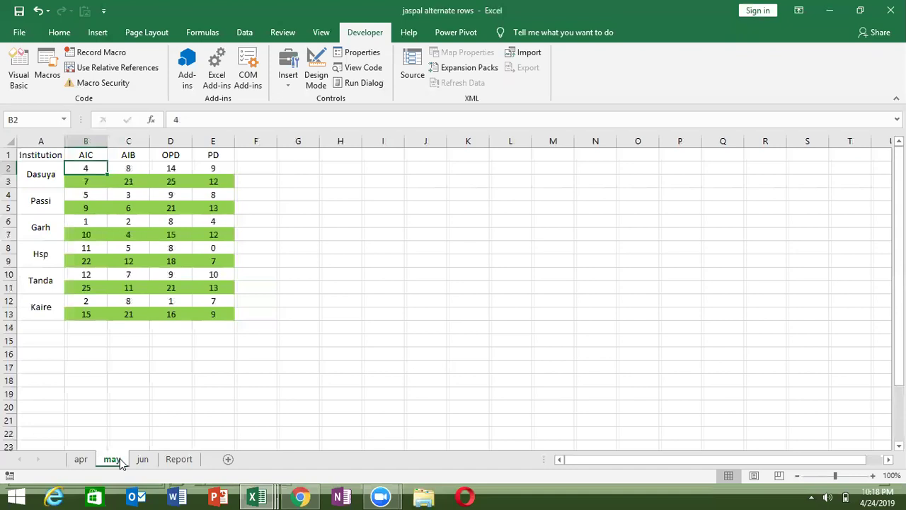
click(147, 463)
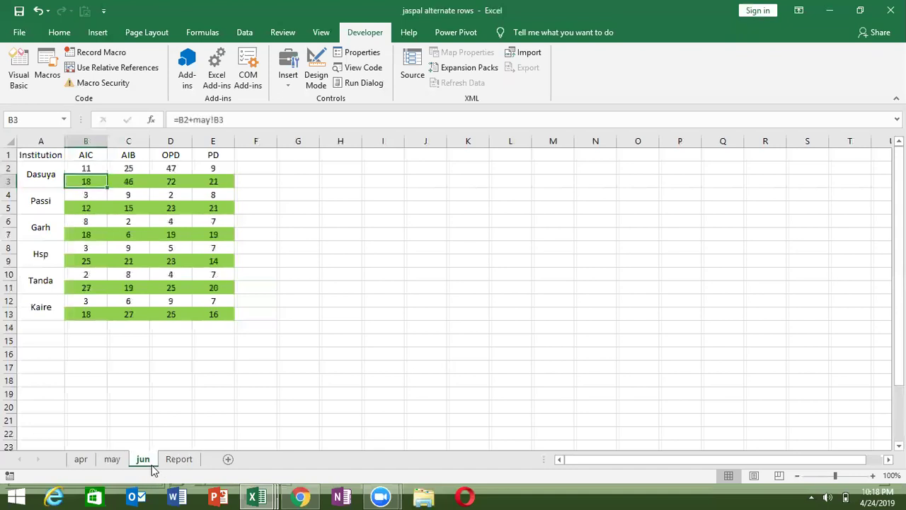
click(113, 461)
click(81, 459)
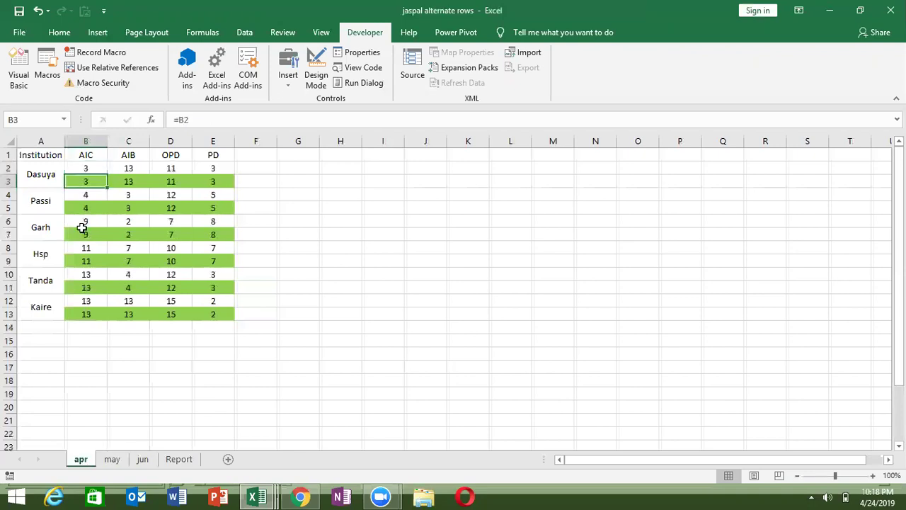
click(52, 168)
click(83, 169)
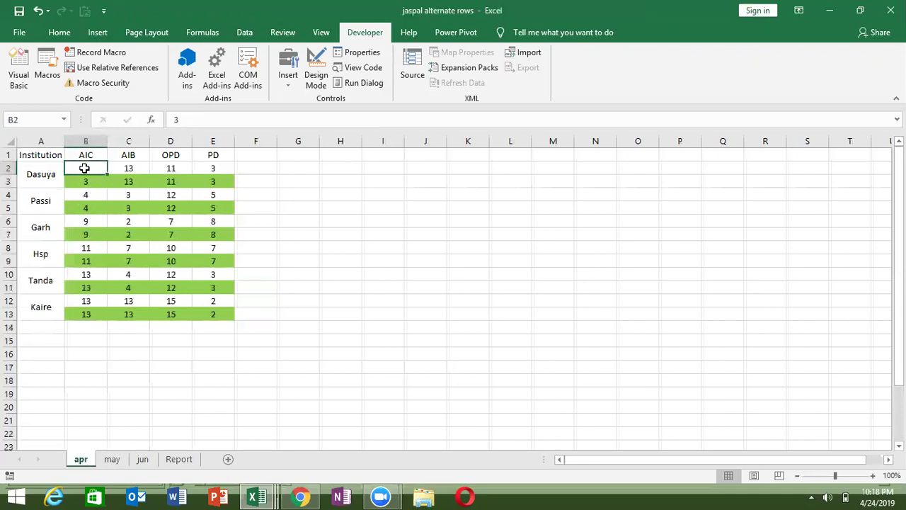
click(54, 175)
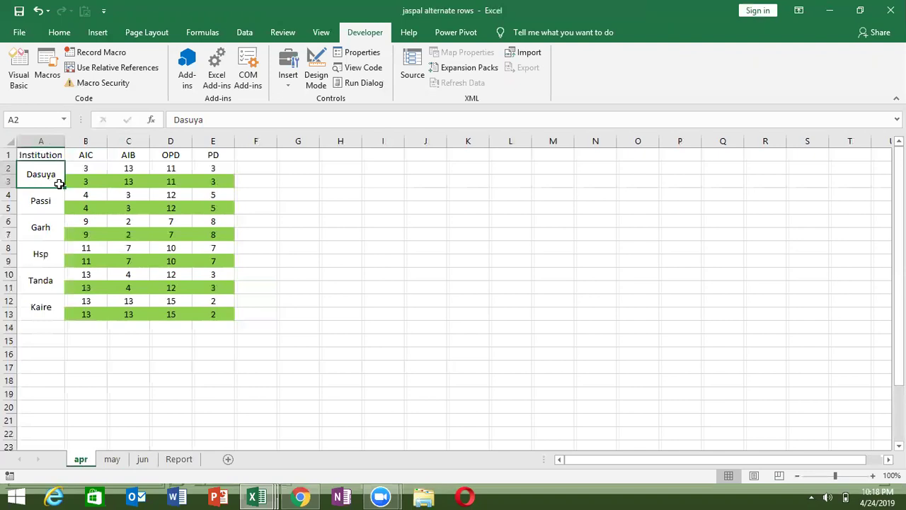
click(55, 203)
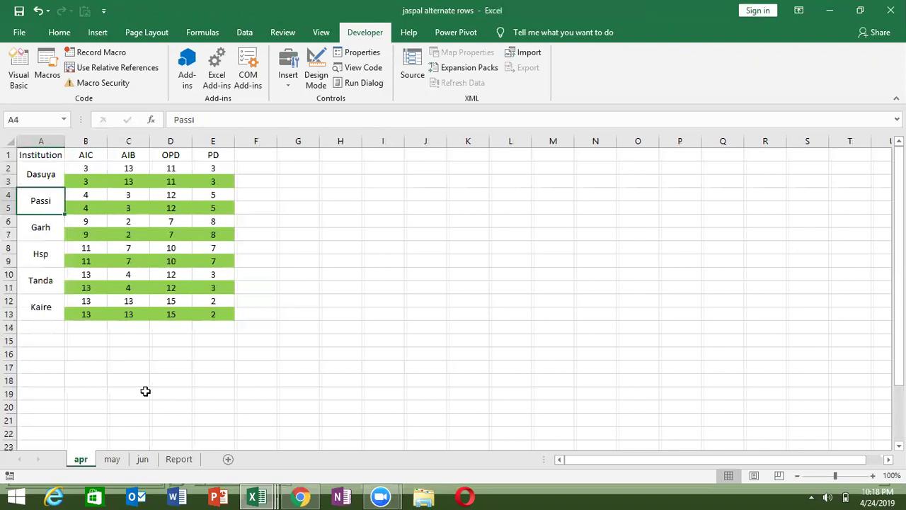
Select the Report sheet's institution names in A4:A9, then return to apr
click(178, 459)
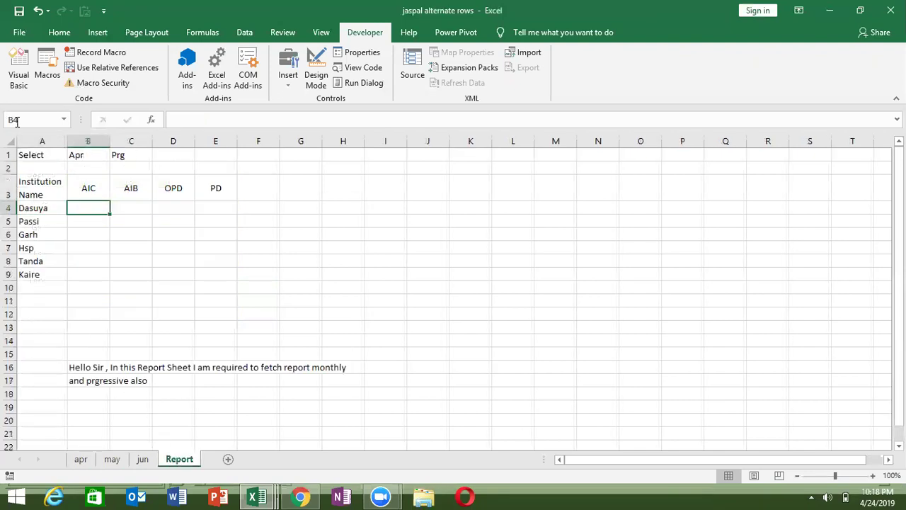
click(34, 208)
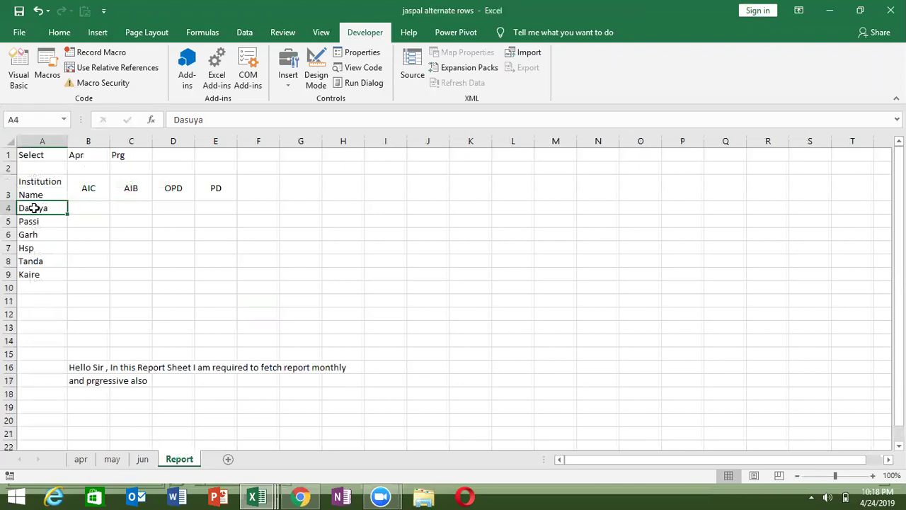
drag(34, 208, 34, 274)
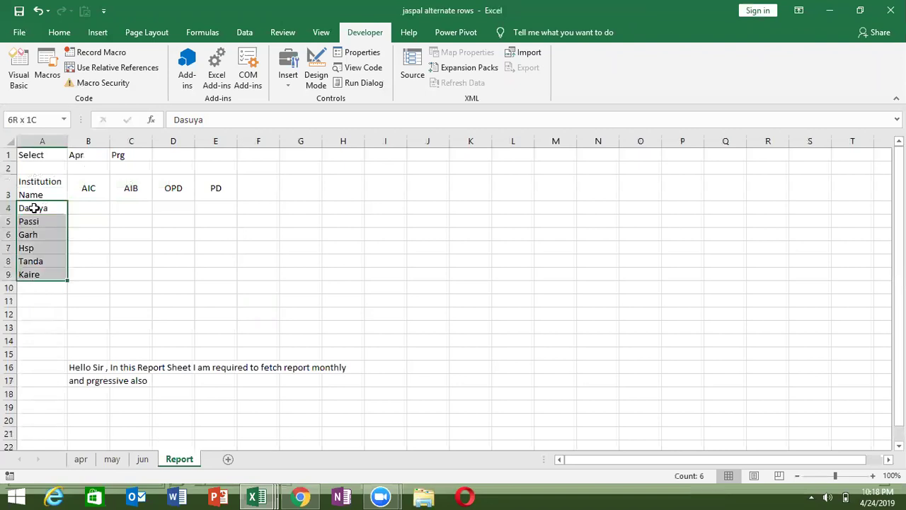
click(81, 460)
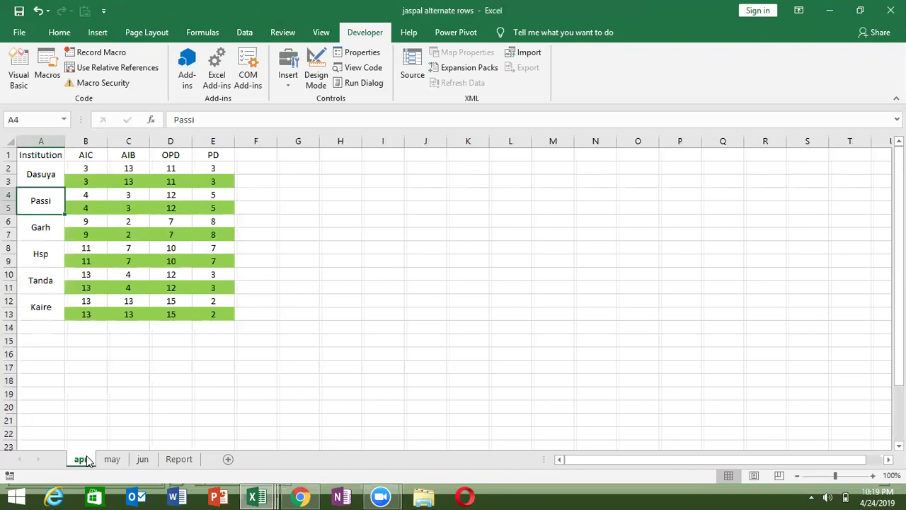
Add blank lines inside sumD's body, trying then erasing a 'for i = 1 to n' loop line
key(Up)
key(Right)
key(Right)
key(Right)
key(Right)
key(Right)
key(Right)
key(alt+F11)
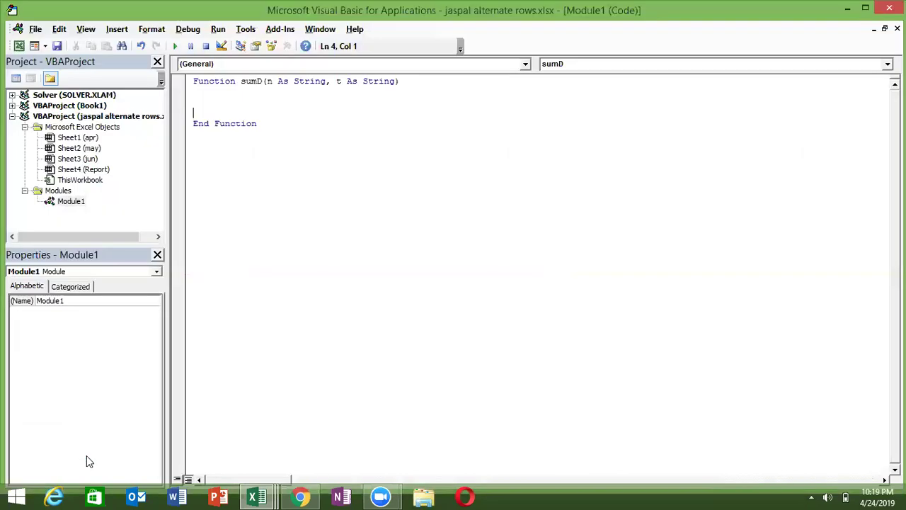
key(Return)
key(Return)
key(Return)
key(Return)
key(Up)
key(Up)
key(Up)
key(Up)
text(for i = 1 to )
text(n)
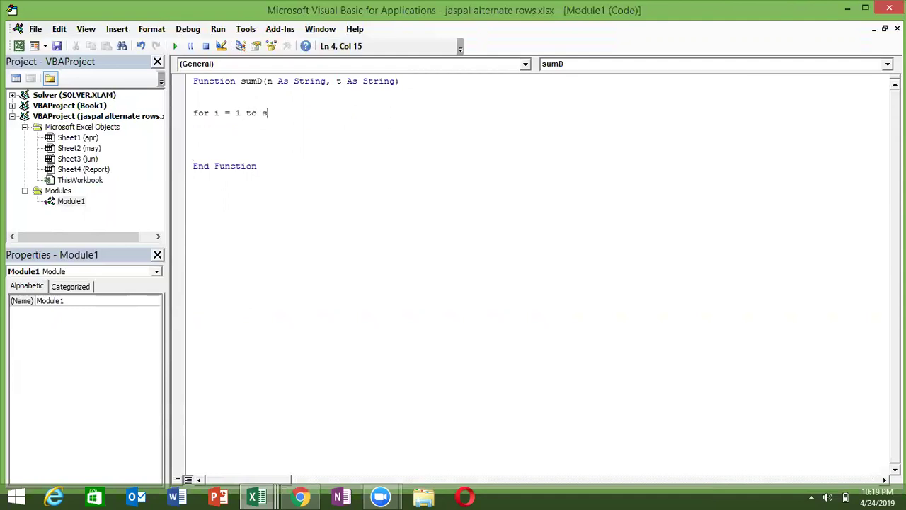
key(BackSpace)
key(BackSpace)
key(BackSpace)
key(BackSpace)
key(BackSpace)
key(BackSpace)
key(BackSpace)
key(BackSpace)
key(alt+F11)
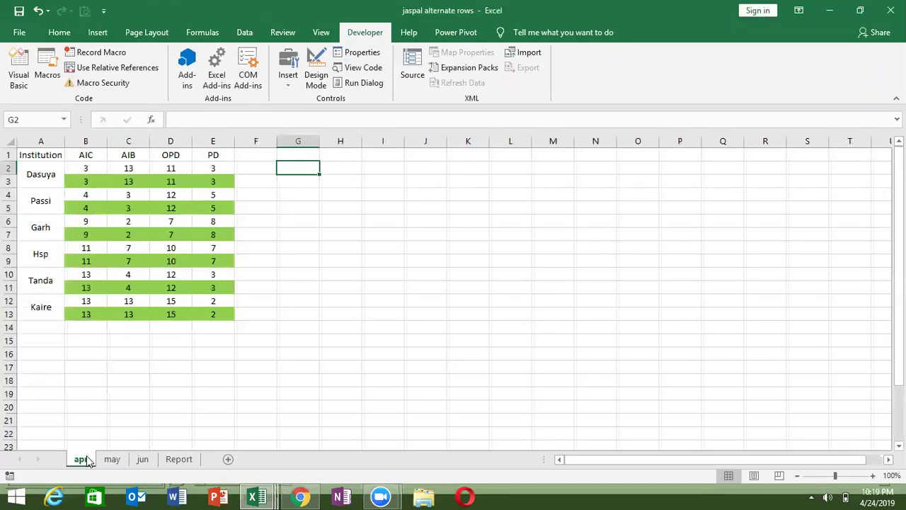
Review Dasuya's values on apr, then select G6 on the Report sheet for a test
key(Left)
key(Left)
key(Left)
key(Left)
key(Left)
key(Left)
key(Right)
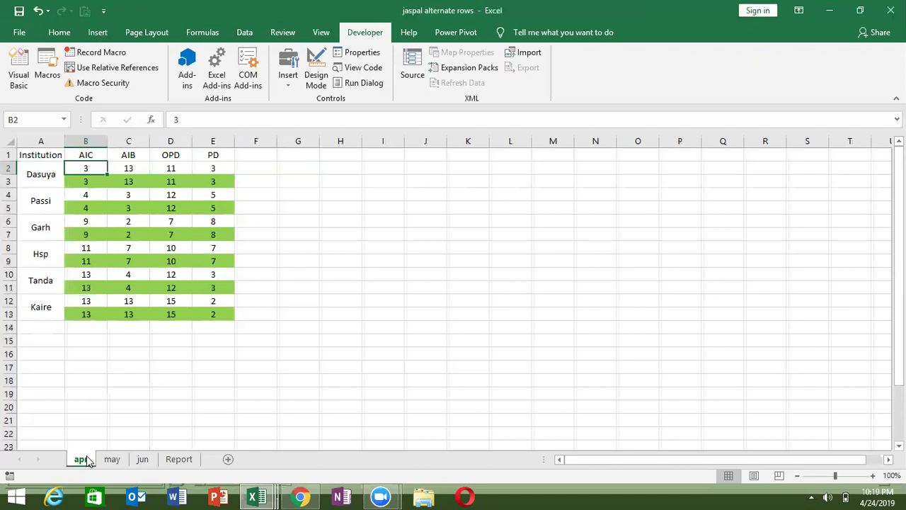
key(Down)
key(Right)
key(Right)
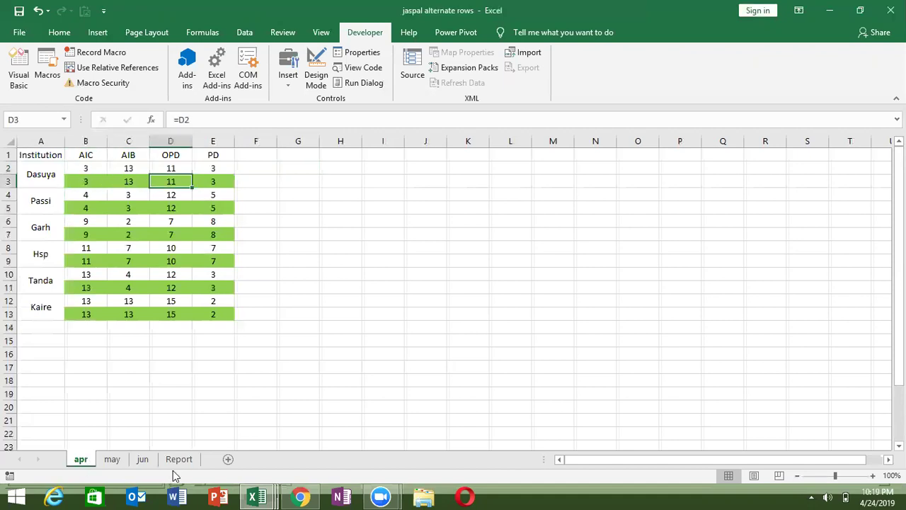
click(180, 465)
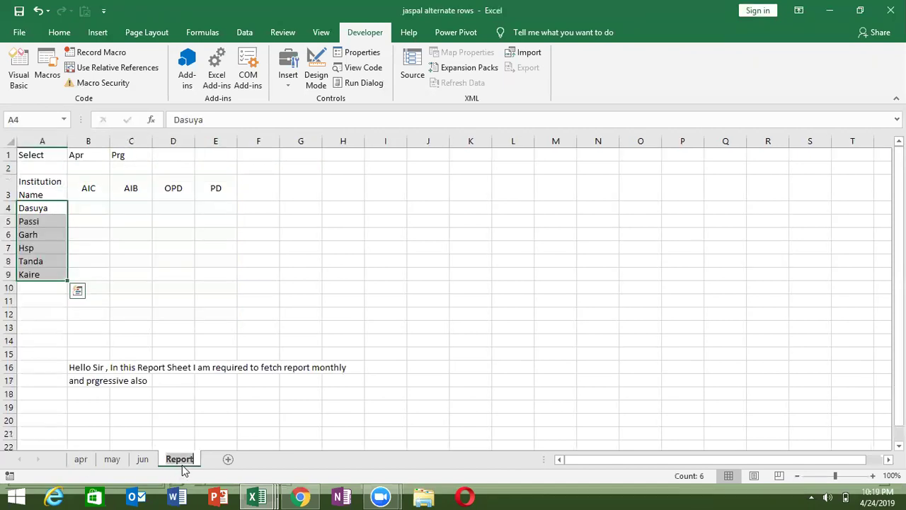
click(305, 246)
click(311, 233)
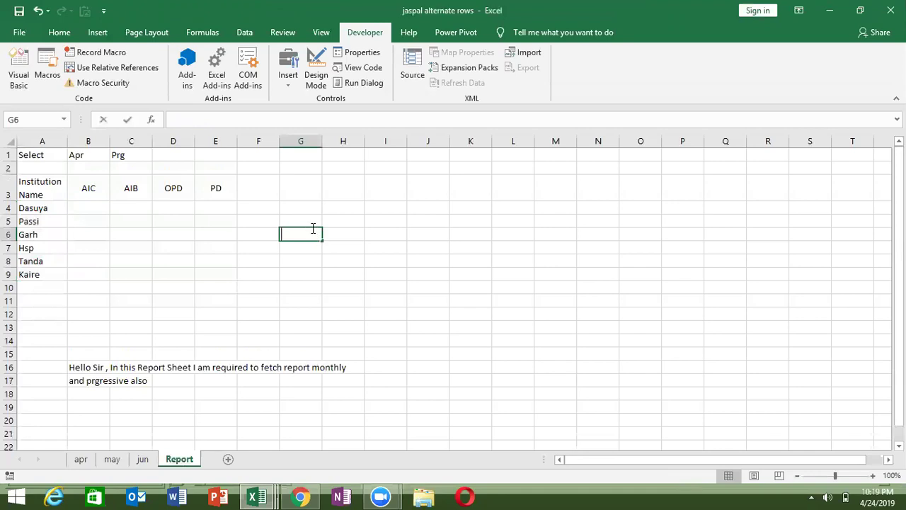
Enter =MATCH(A4,apr!A:A,0) in Report cell G6
text(=ma)
key(Tab)
key(Left)
key(ctrl+Left)
key(Up)
key(Up)
text(,)
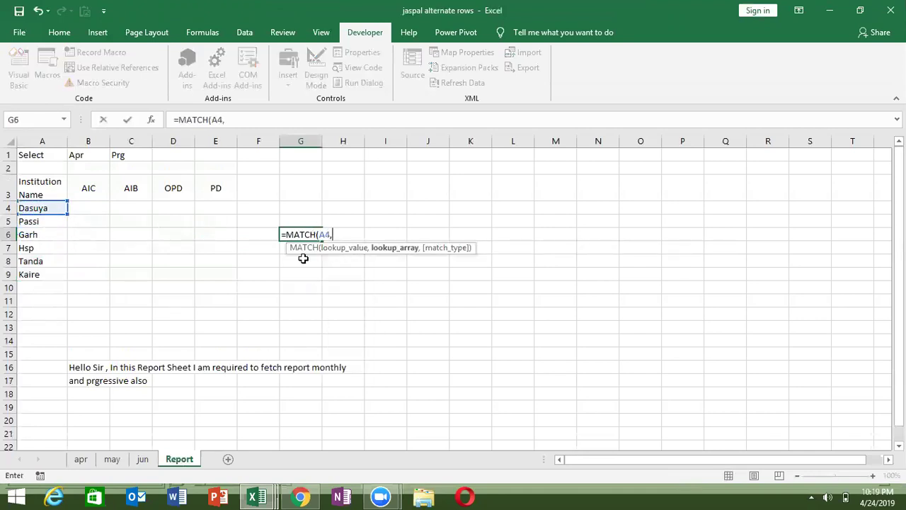
click(84, 460)
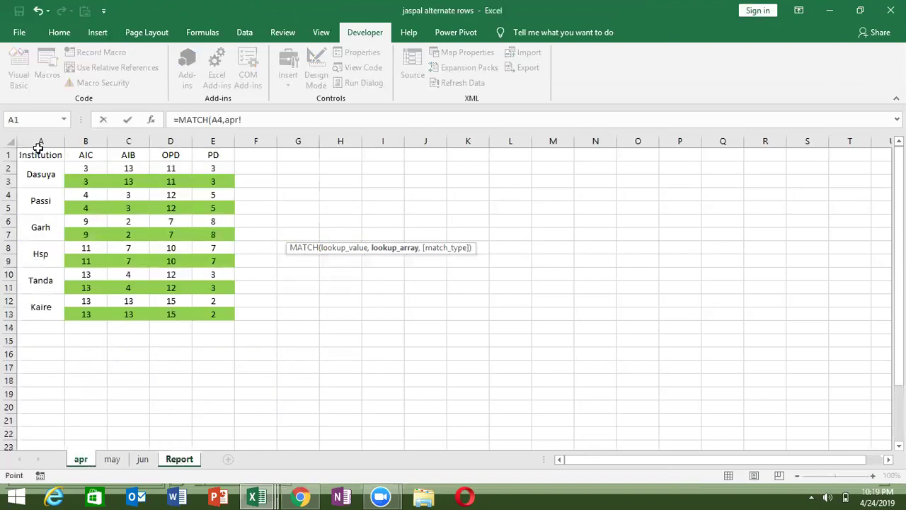
click(40, 141)
text(,0)
key(Return)
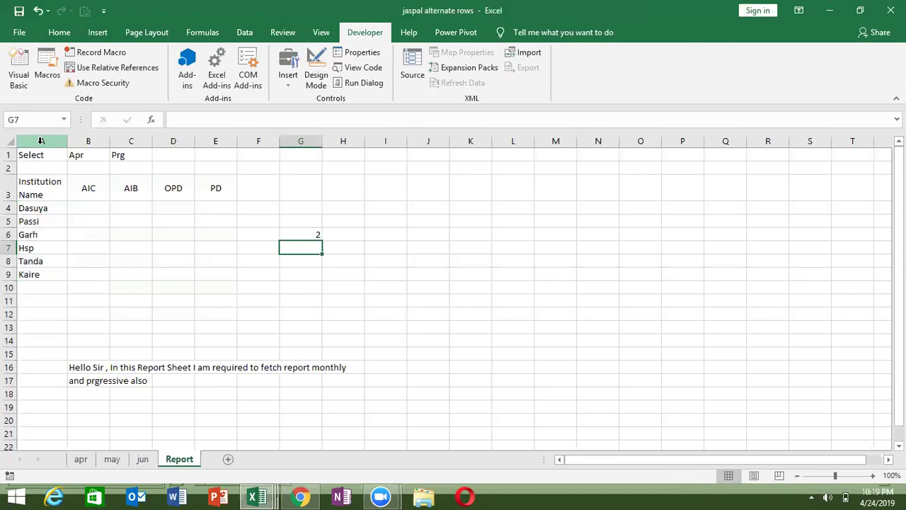
Confirm G6's result 2 matches Dasuya's row on apr, then reopen the VBA editor
key(Up)
click(27, 210)
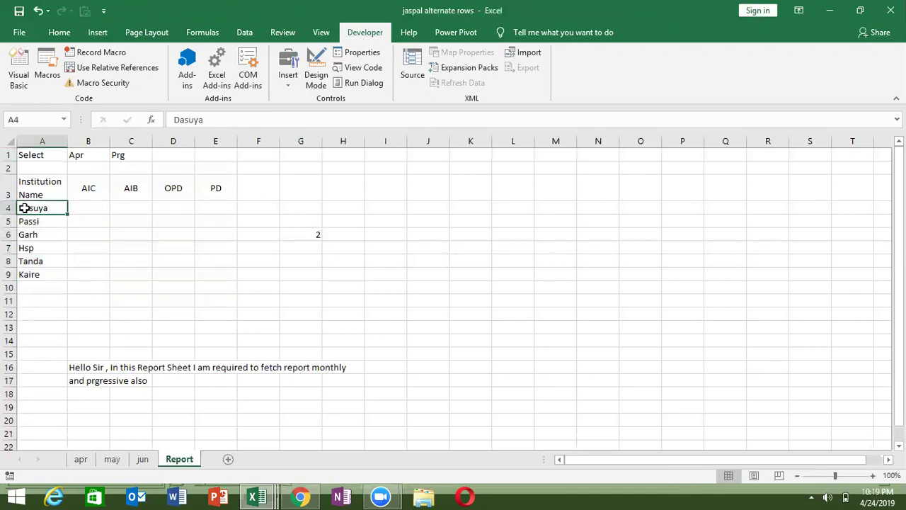
click(82, 460)
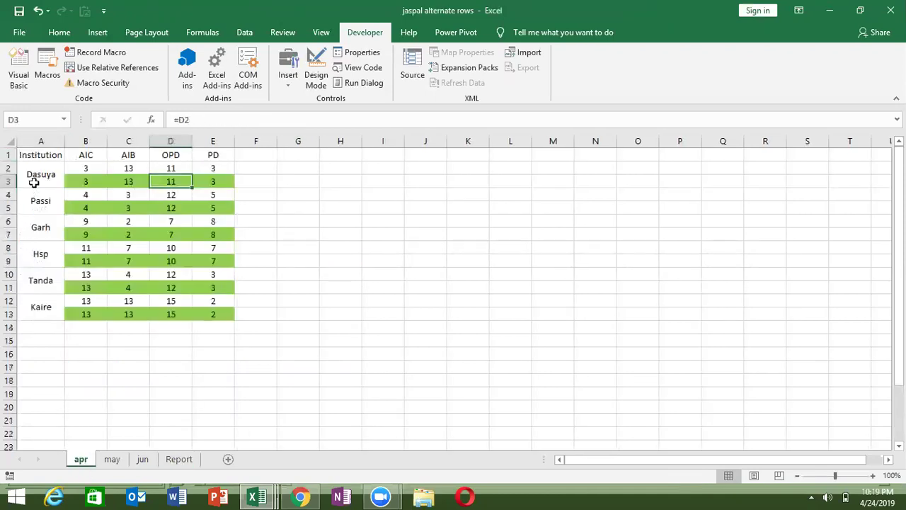
click(41, 172)
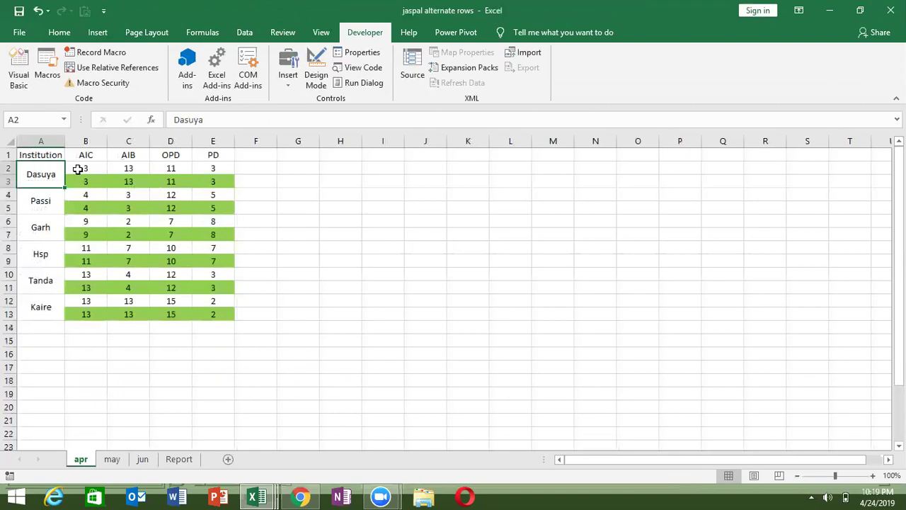
key(alt+F11)
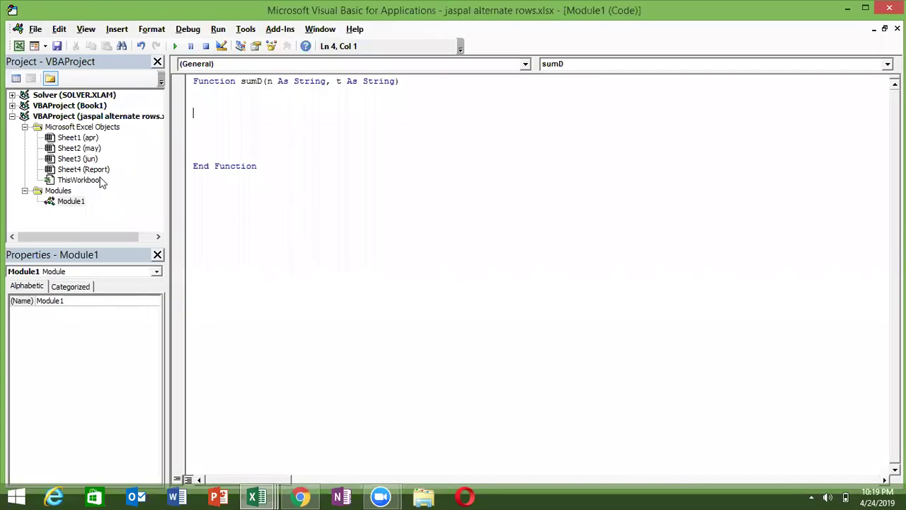
Declare Dim r As Long inside sumD
key(Return)
key(Up)
key(Up)
key(Up)
key(alt+F11)
key(alt+F11)
key(Down)
key(Down)
text(di m)
key(BackSpace)
key(BackSpace)
text(m r )
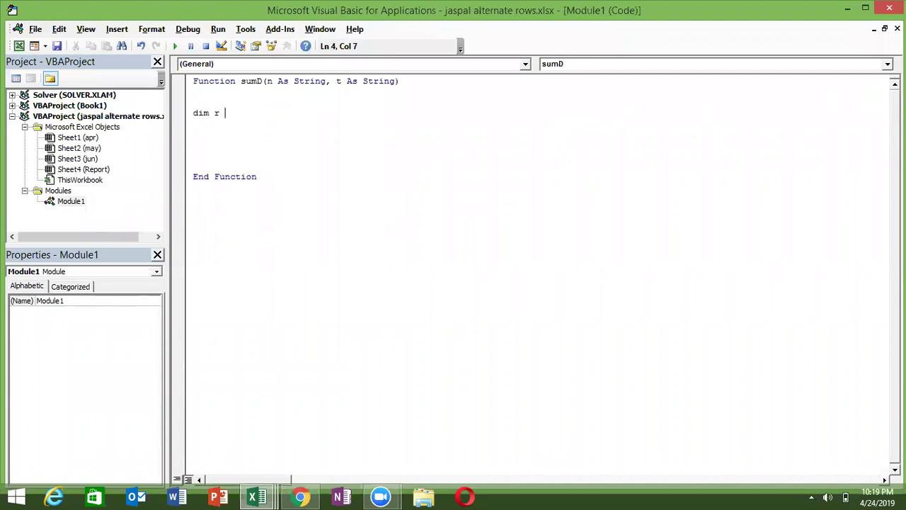
text(as in)
key(Tab)
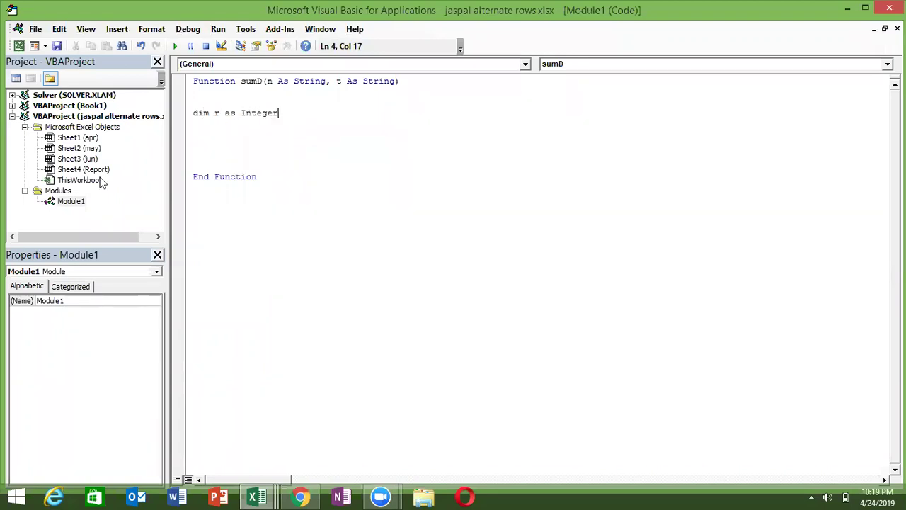
key(Return)
key(Return)
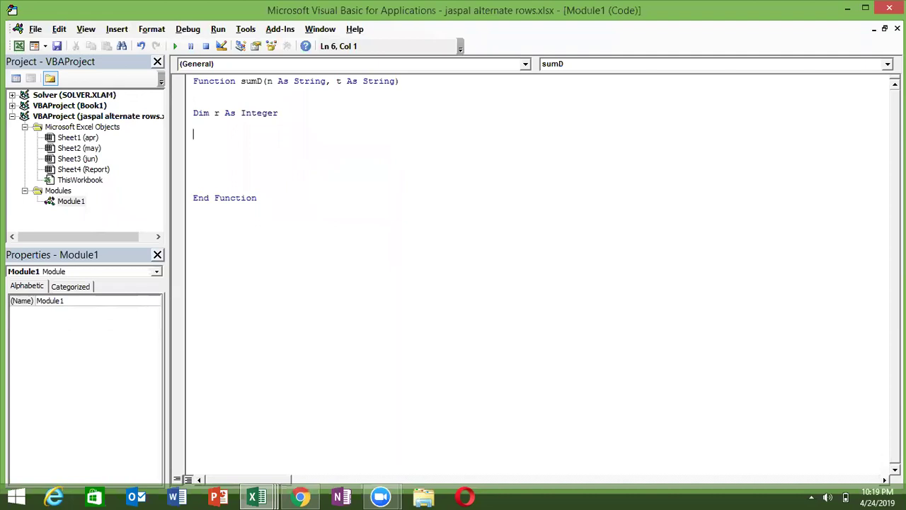
key(BackSpace)
key(BackSpace)
key(BackSpace)
key(BackSpace)
key(BackSpace)
key(BackSpace)
key(BackSpace)
key(BackSpace)
key(BackSpace)
text(Lon)
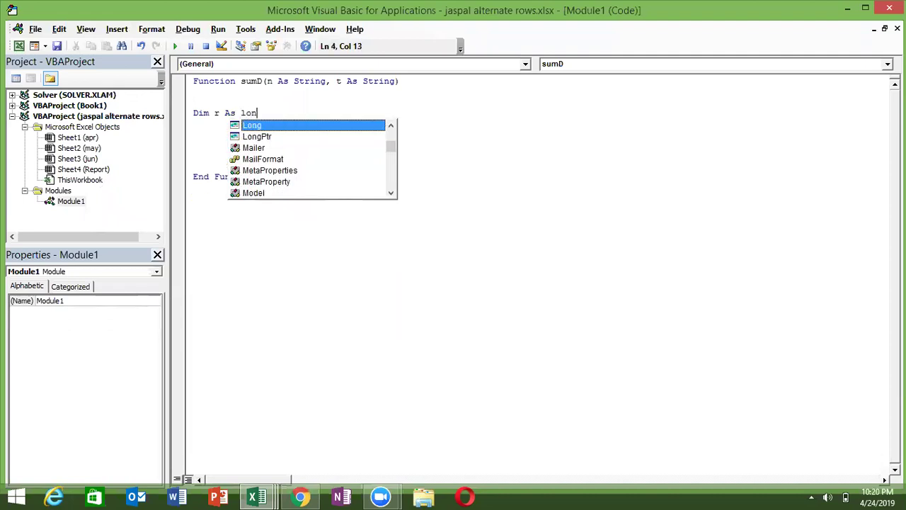
key(Tab)
key(Return)
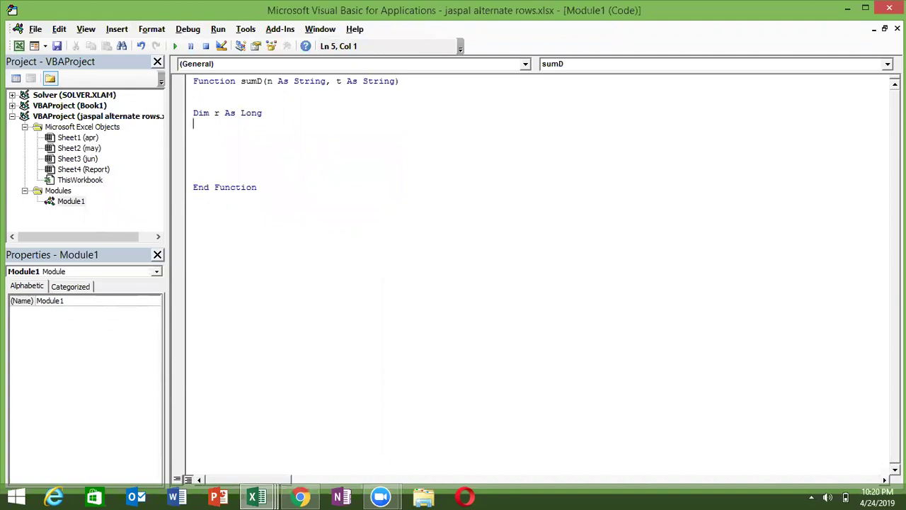
Begin the line r = Application.WorksheetFunction.Match below the declaration
key(Return)
text(r=match)
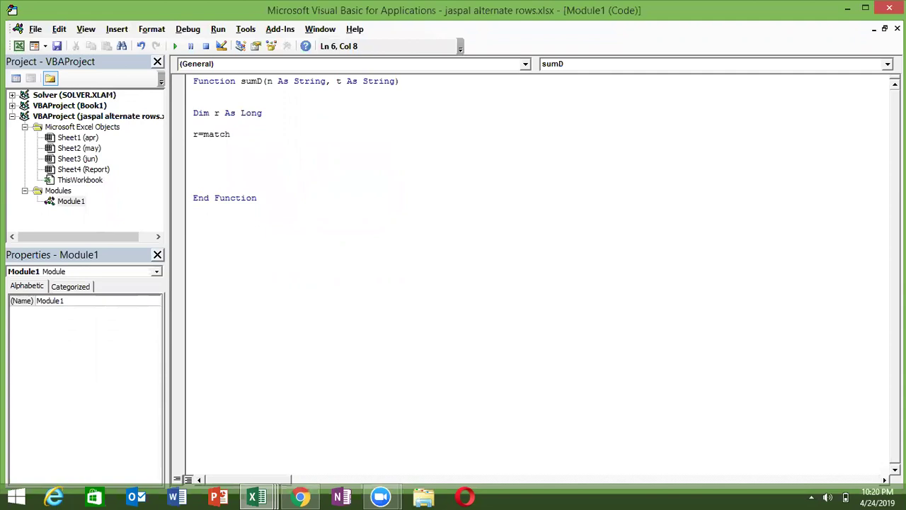
text(()
key(BackSpace)
key(BackSpace)
key(BackSpace)
key(BackSpace)
key(BackSpace)
key(BackSpace)
text(application.wo)
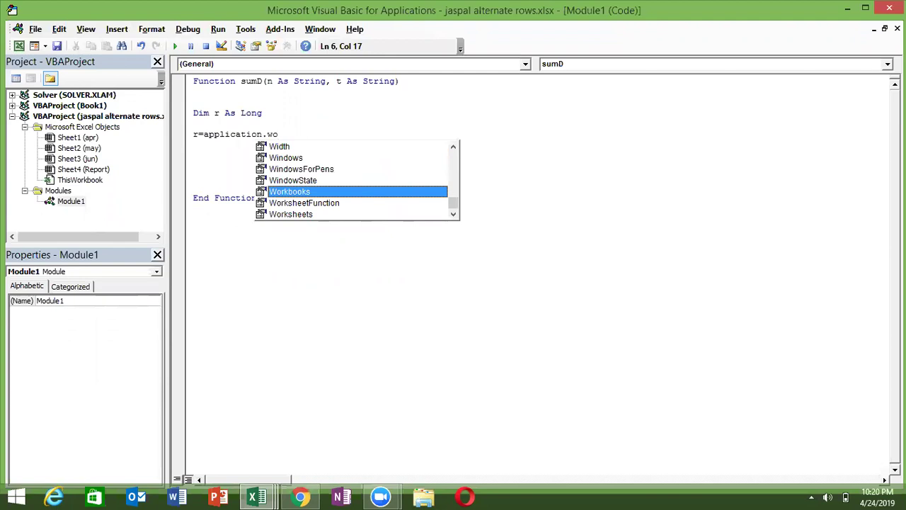
key(Down)
key(Tab)
text(.m)
key(Tab)
text(()
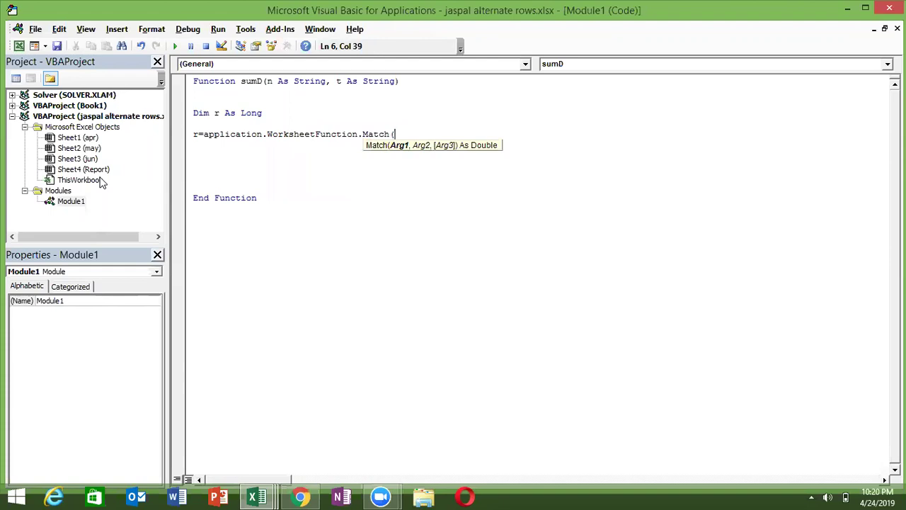
key(BackSpace)
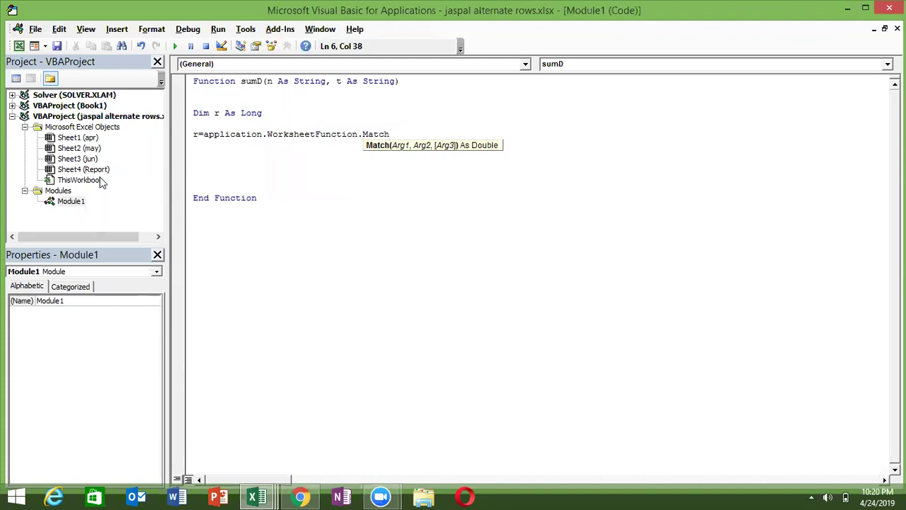
Add m As String as sumD's first parameter, ahead of n
click(267, 81)
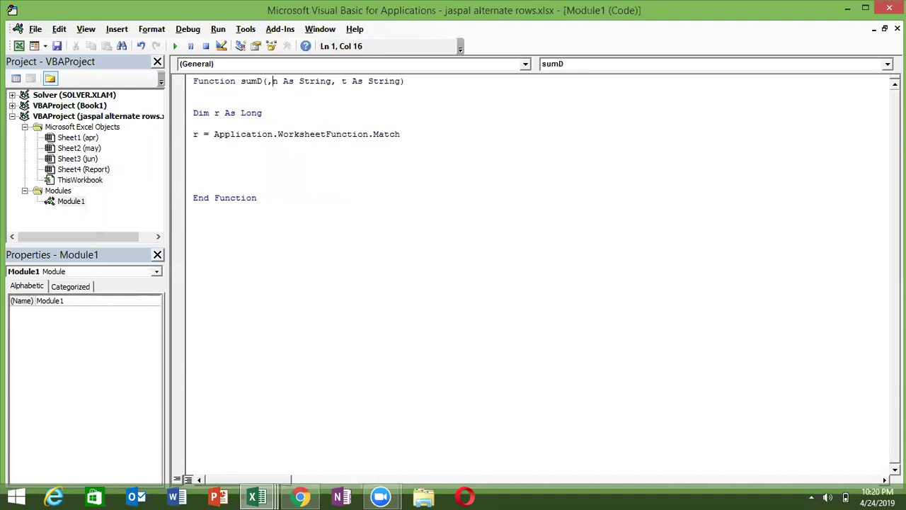
text(m as s)
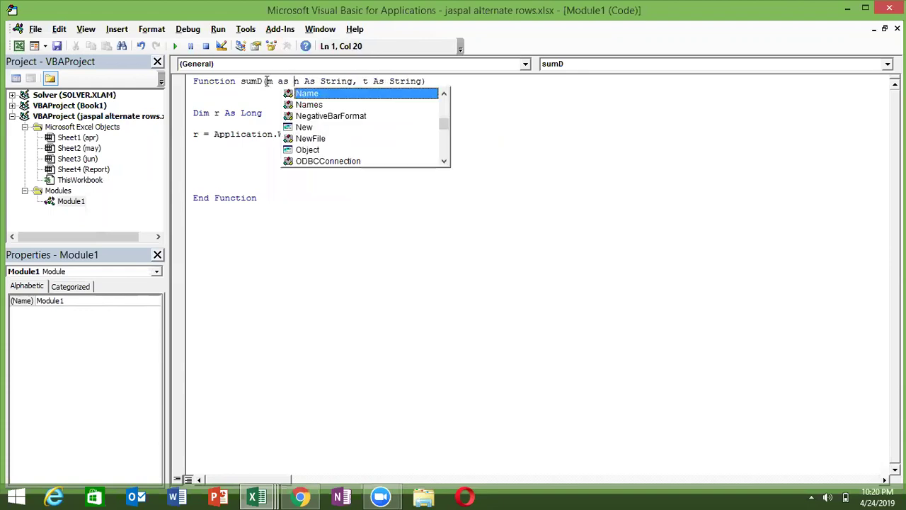
text(tr)
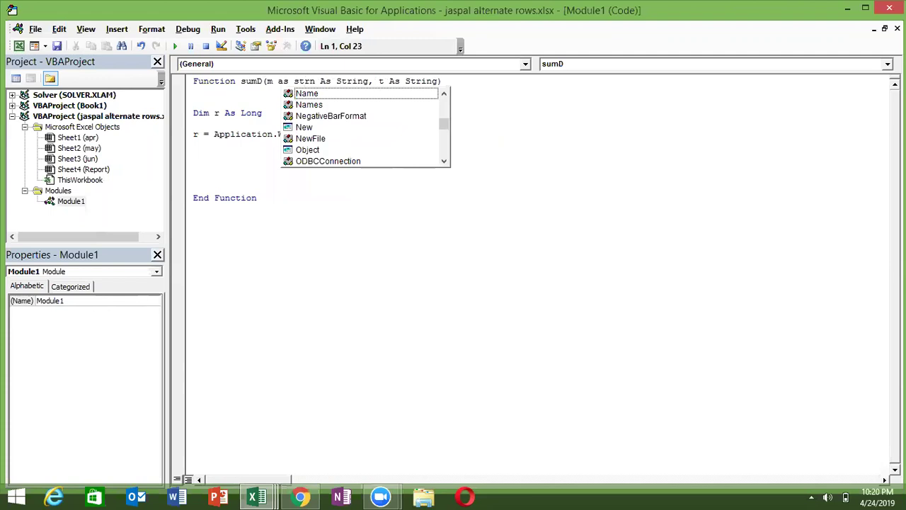
text(i)
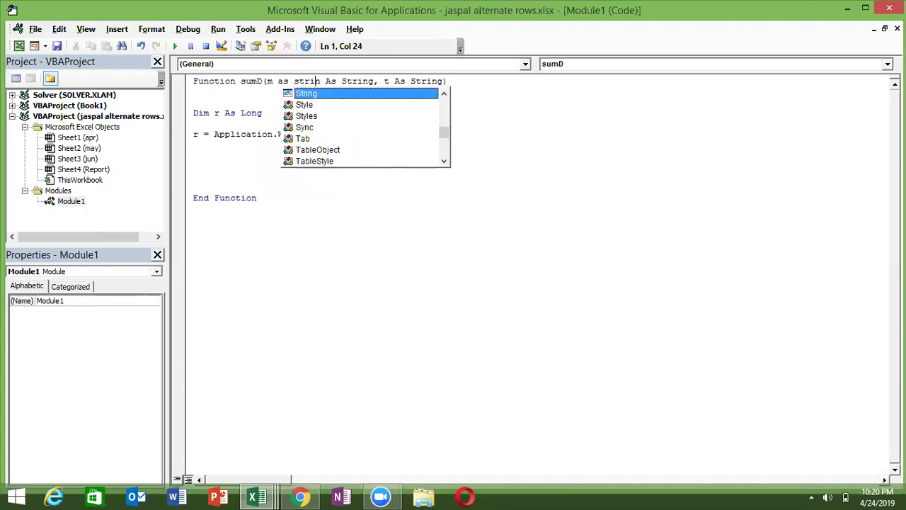
key(Tab)
text(,)
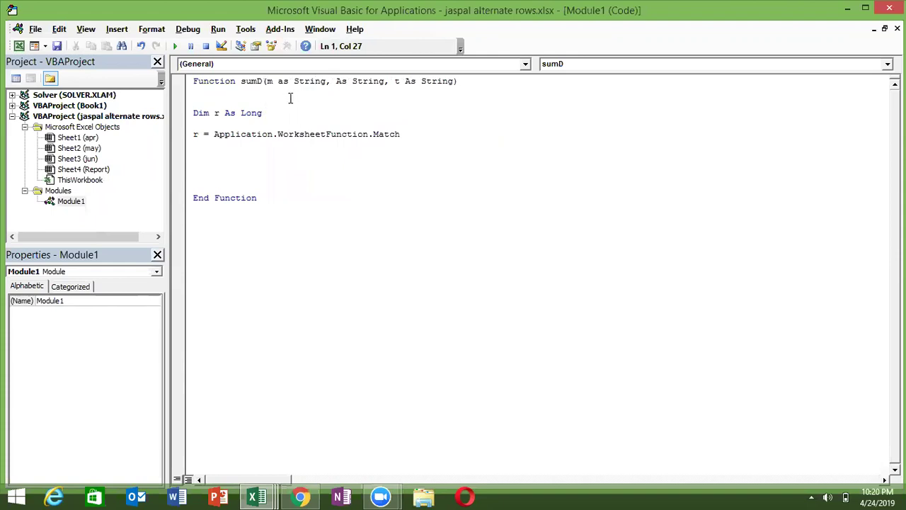
text(n)
click(373, 167)
Complete the Match arguments as (m, Sheets(1).Range("A:A"), 0), fixing the ramge typo
click(409, 136)
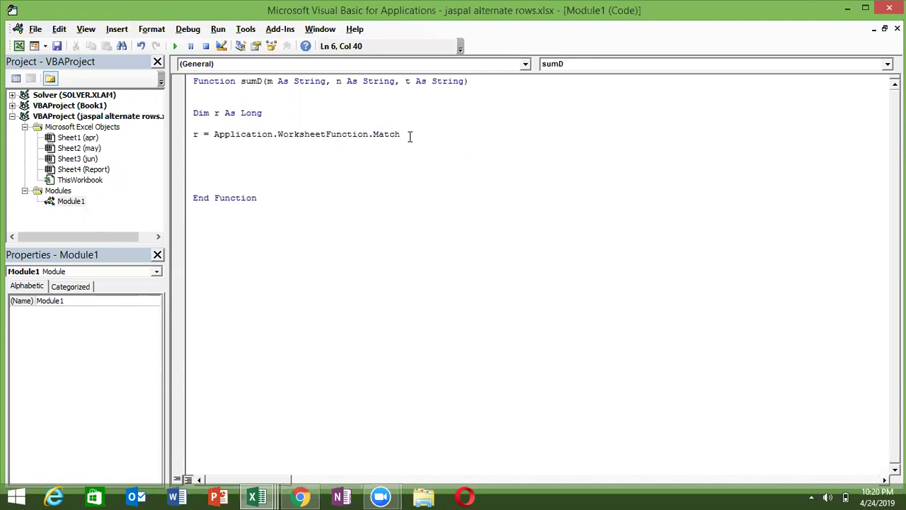
text((m,sheets(1).ramge)
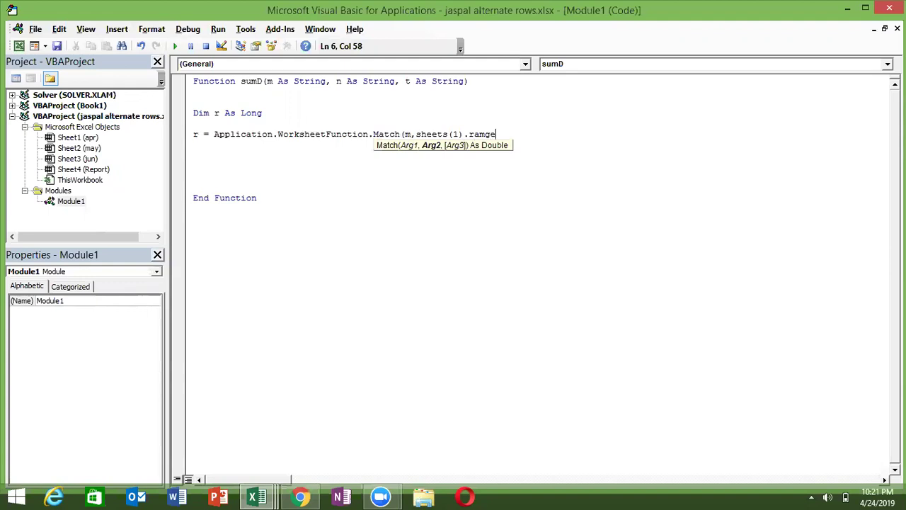
text(("A)
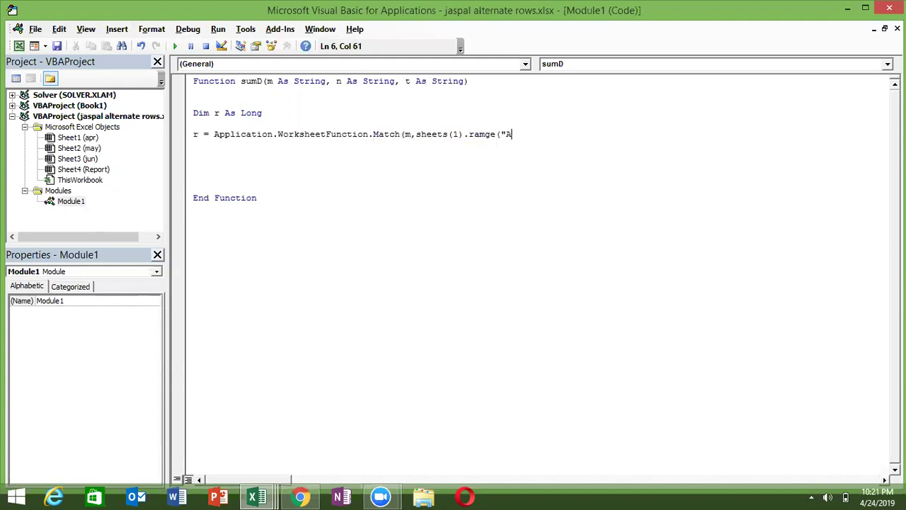
text(")
key(BackSpace)
text(:)
text(A"))
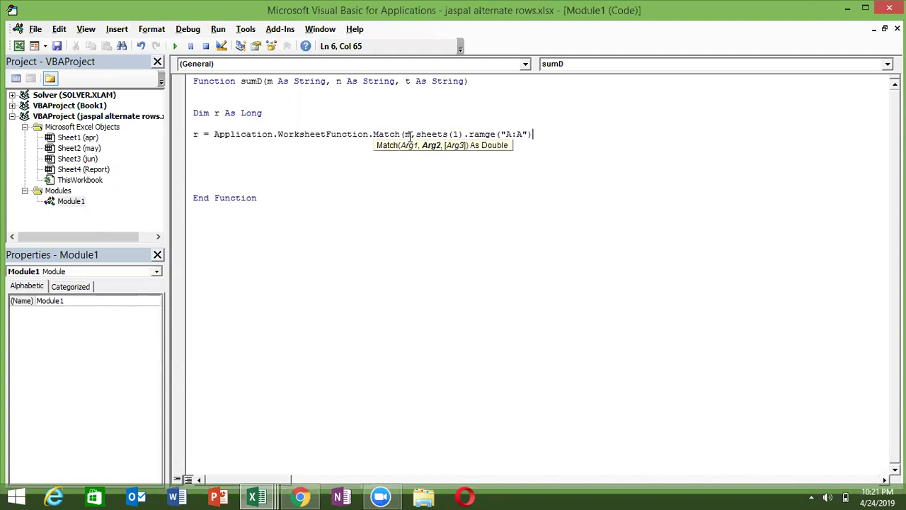
click(488, 134)
key(Left)
key(BackSpace)
text(n)
click(555, 133)
text(,0))
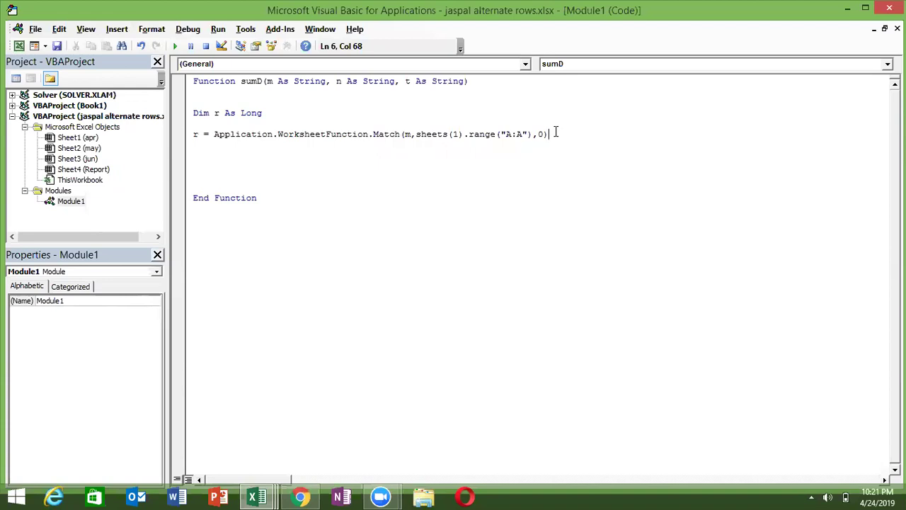
key(Return)
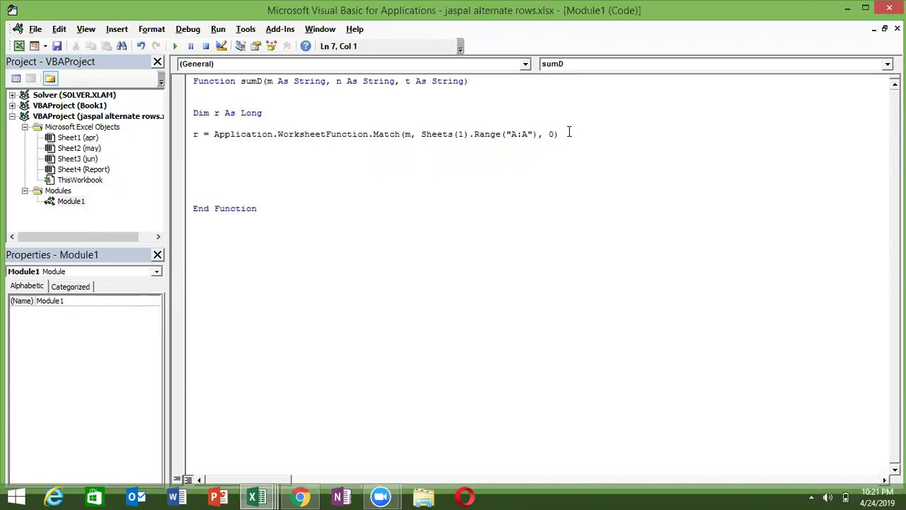
double_click(461, 134)
click(453, 140)
key(Up)
key(alt+F11)
Check cell B3 and the month choice in B1 on the Report sheet, then return to the code
click(101, 181)
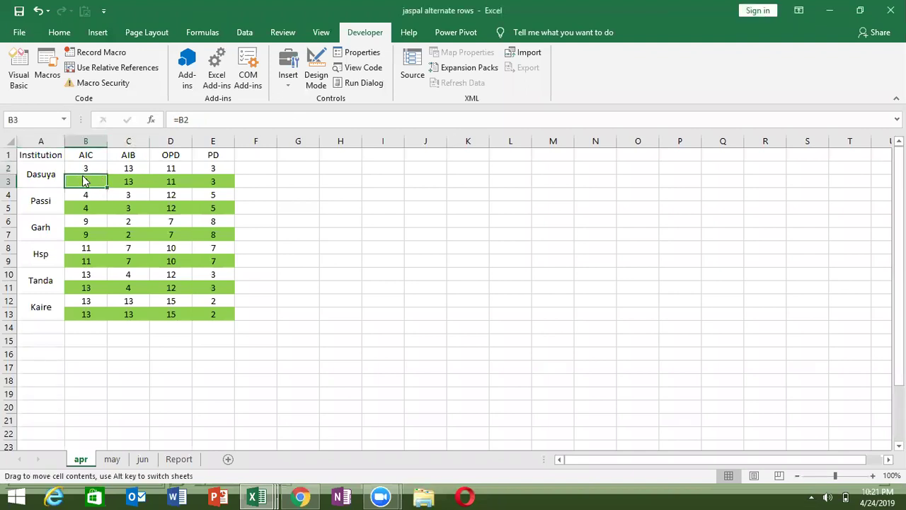
click(179, 460)
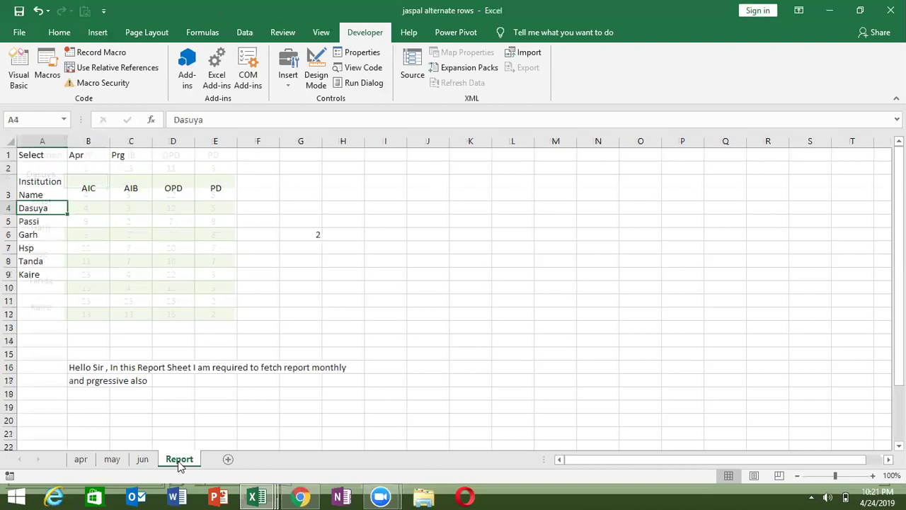
click(85, 171)
click(82, 189)
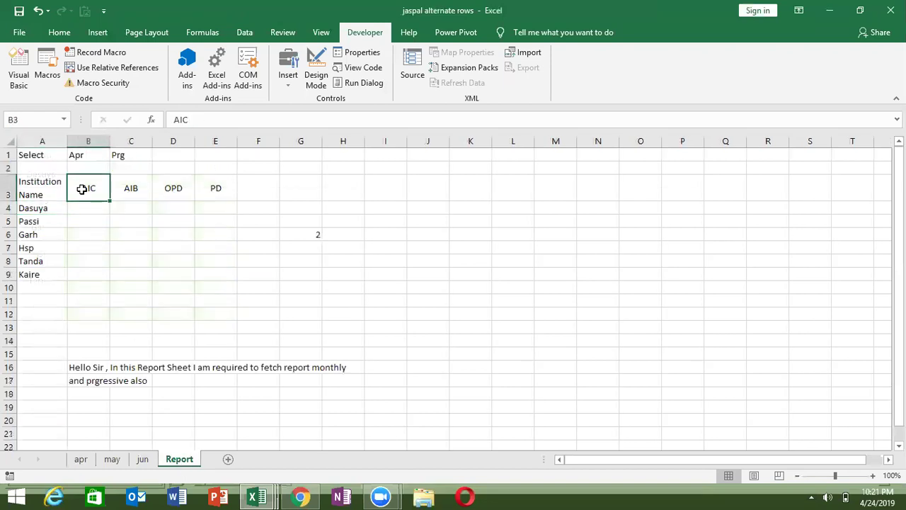
key(Up)
key(Up)
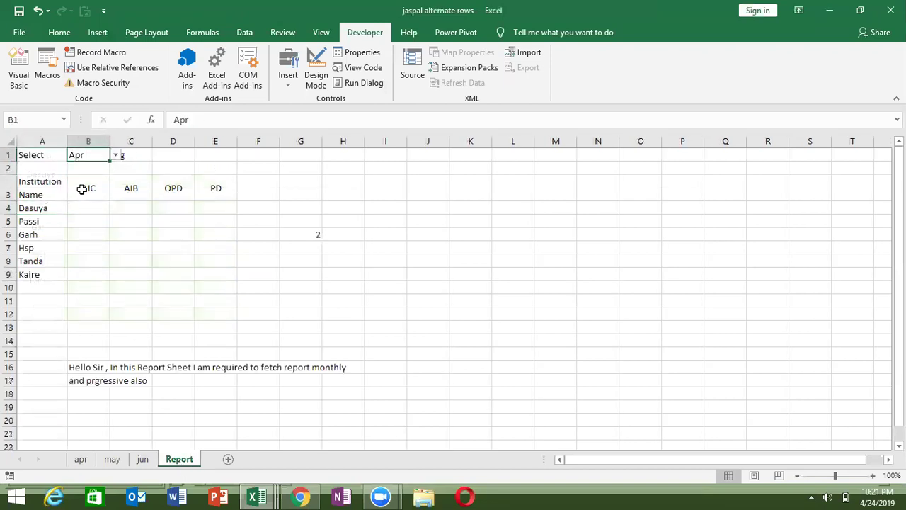
key(alt+F11)
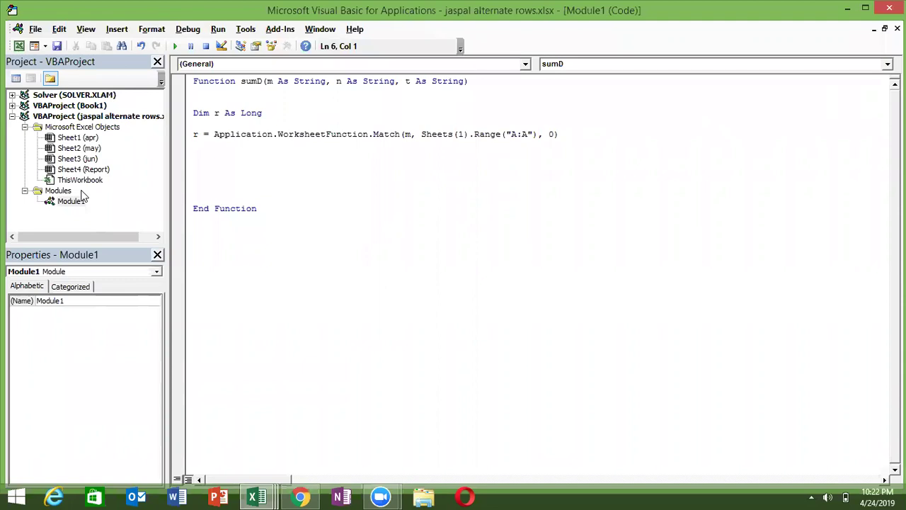
key(Return)
Add If n <> "All" Then above the Match line
key(Up)
text(if)
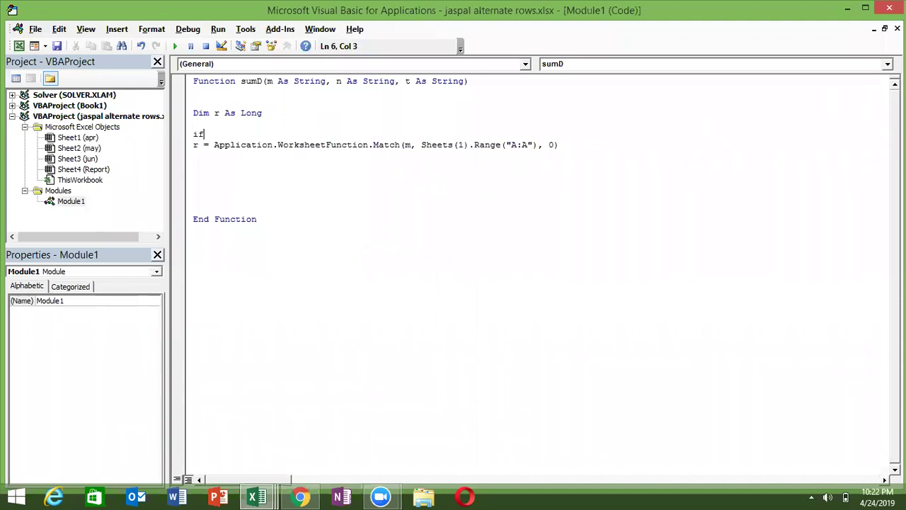
text( n=)
key(BackSpace)
text(<>)
text(aa)
key(BackSpace)
key(BackSpace)
text("A)
text(ll" )
text(then)
Add Else below the Match line and paste a copy of that line under it
click(194, 155)
text(else)
key(Return)
key(Up)
key(Up)
key(shift+Down)
key(ctrl+c)
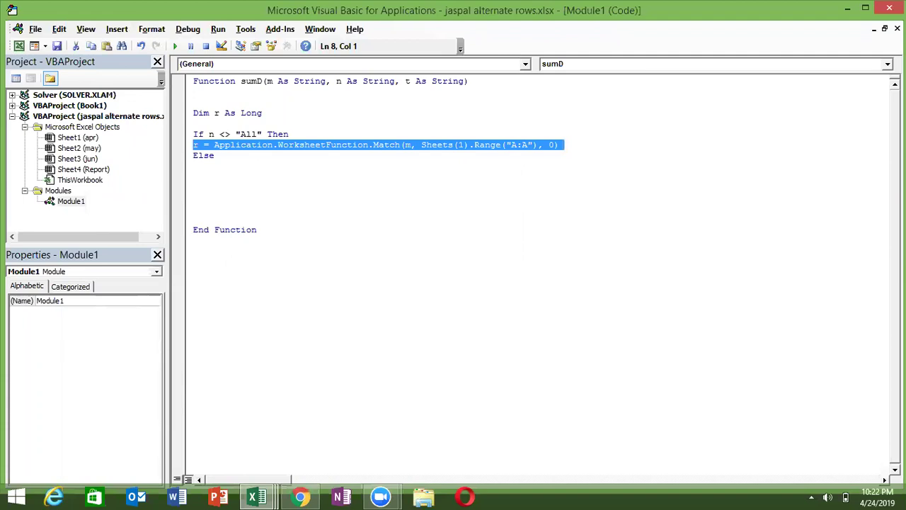
key(Down)
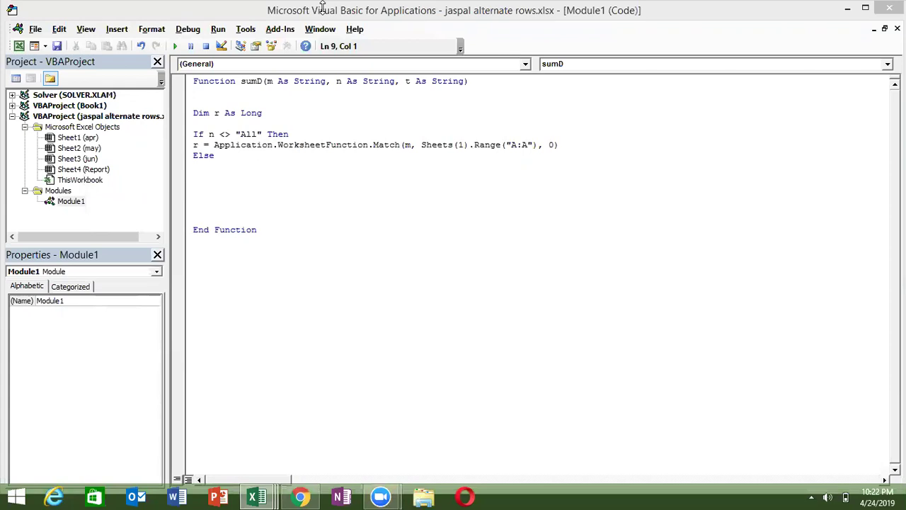
key(shift+Up)
key(ctrl+c)
click(202, 168)
key(ctrl+v)
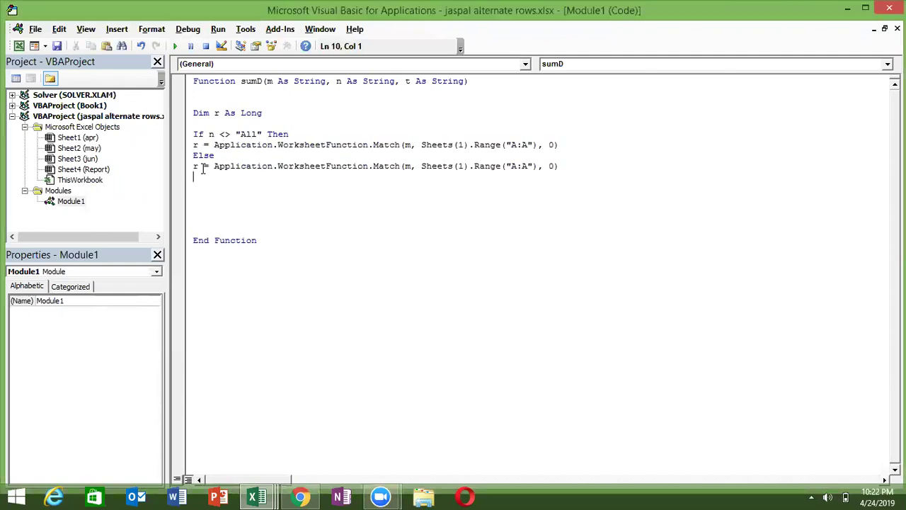
Change the copied line to use Sheets(n) and close the block with End If
double_click(460, 167)
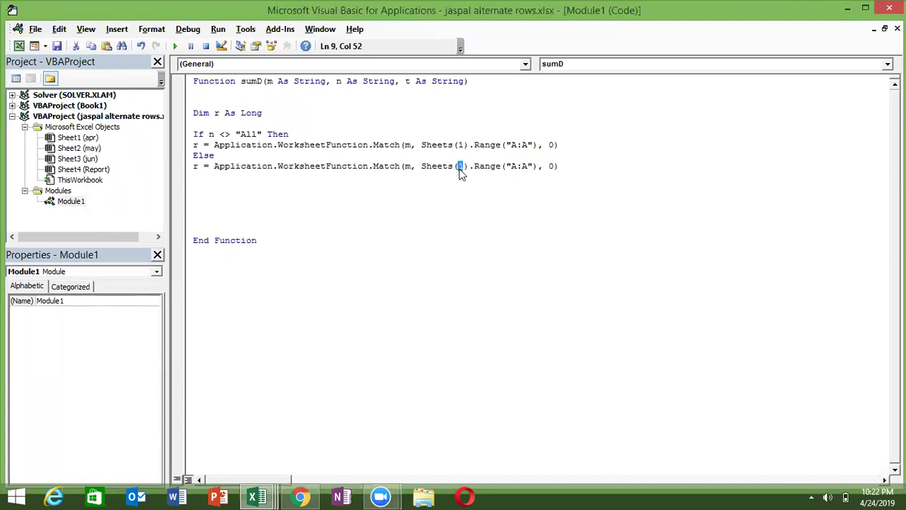
text(")
key(BackSpace)
text(n)
key(Down)
text(end if)
key(Return)
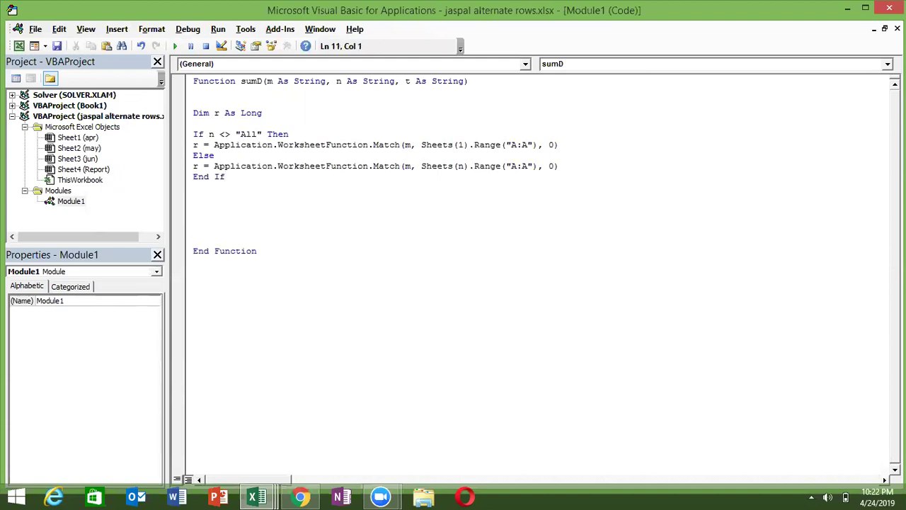
key(Up)
key(Up)
key(Up)
key(shift+End)
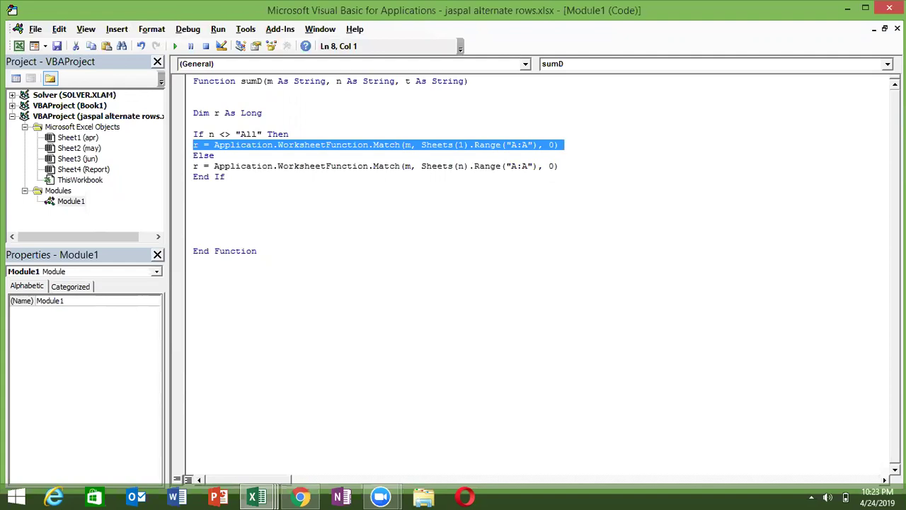
Insert blank lines above Else in sumD's first branch
key(Down)
key(shift+Down)
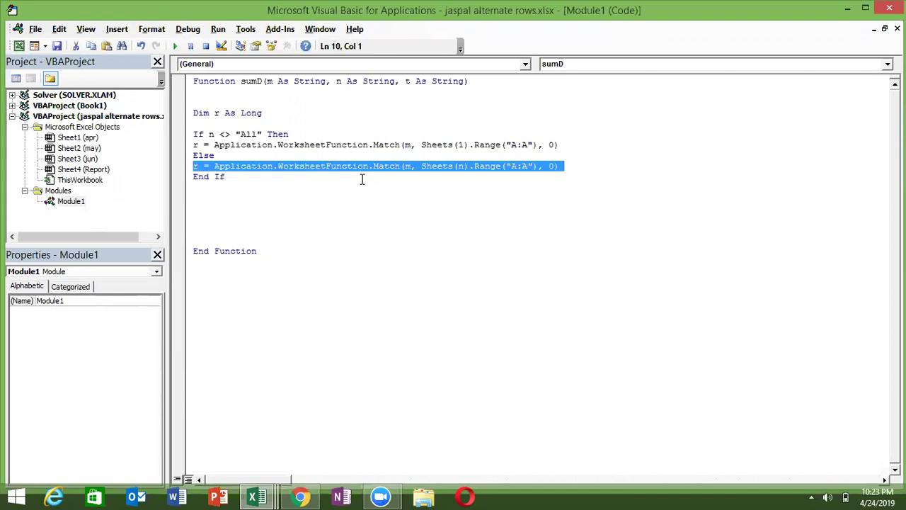
key(Right)
key(Up)
key(Up)
key(Return)
key(Return)
key(Return)
key(Up)
key(Up)
key(Up)
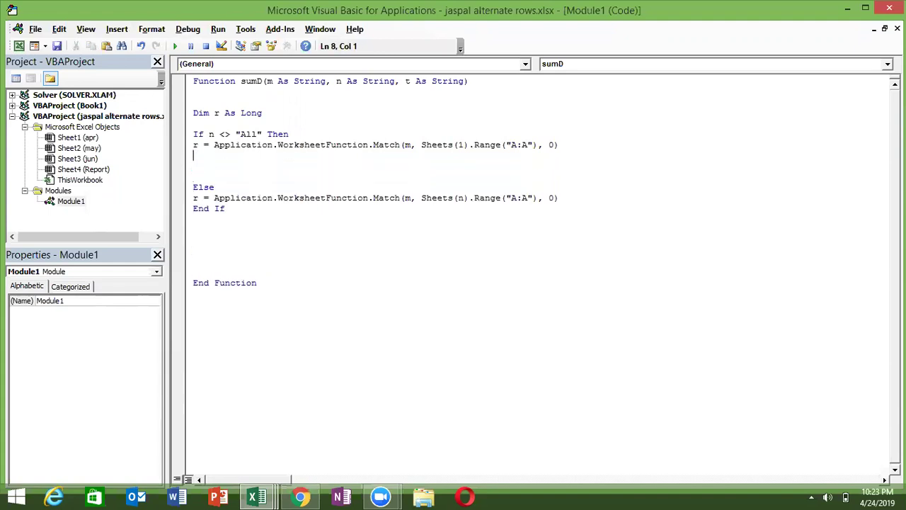
key(Up)
key(Return)
click(193, 176)
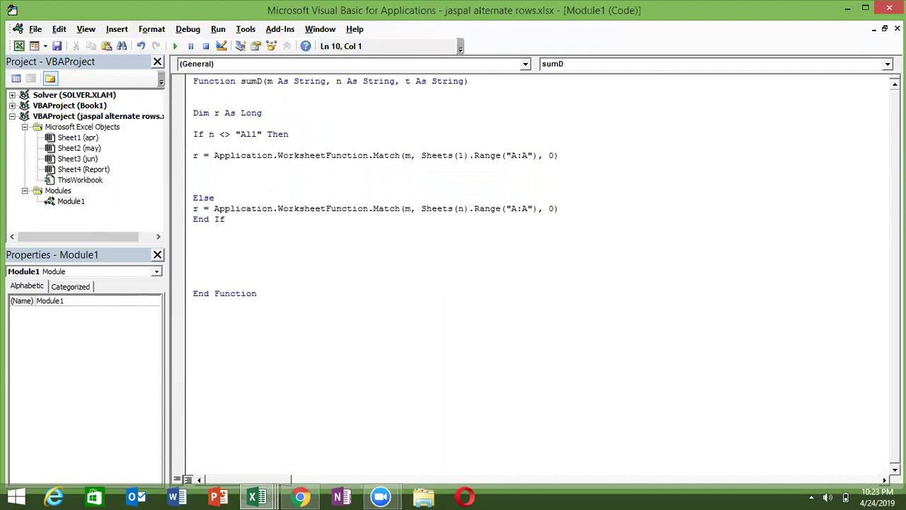
key(Return)
key(Up)
Review the month and Prg choice cells on Excel's Report sheet
key(alt+Tab)
key(Down)
key(Down)
key(Down)
key(Left)
key(Up)
key(Up)
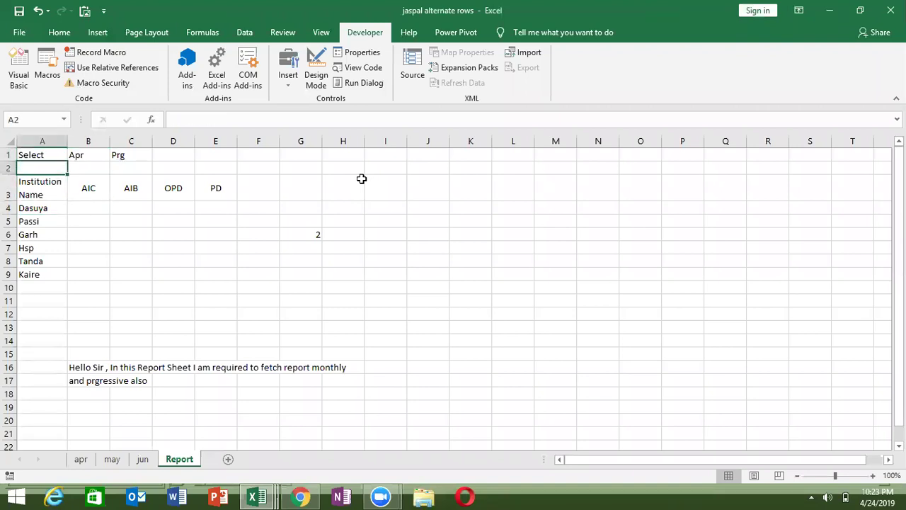
key(Up)
key(Right)
key(Right)
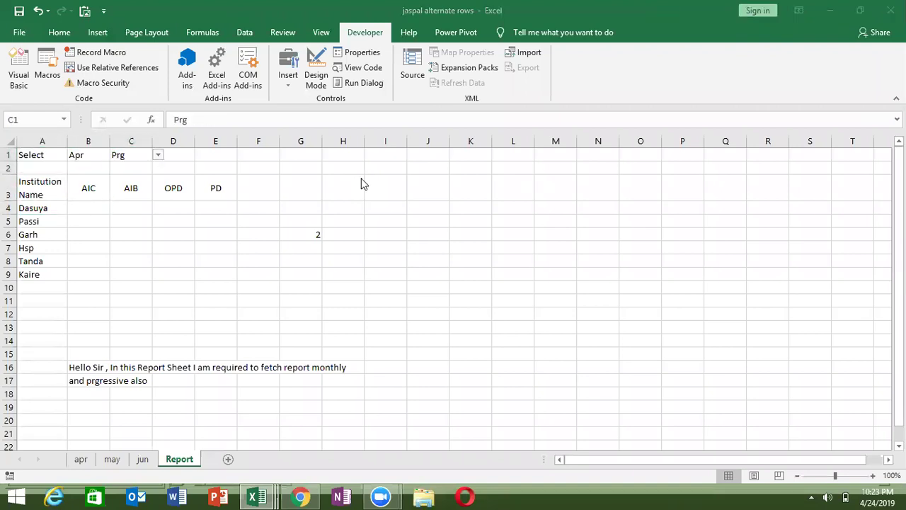
key(alt+Tab)
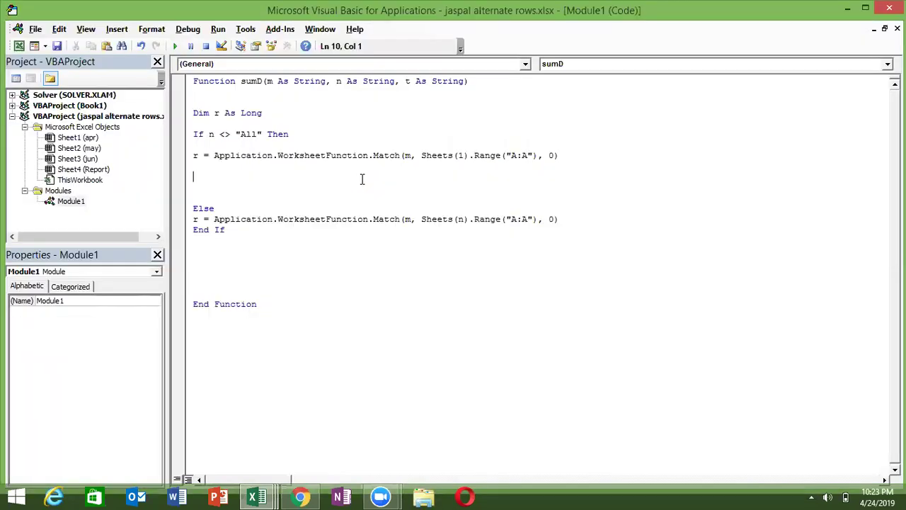
Type an indented If t = "prg" Then line above Else, dismissing a compile error
key(Return)
key(Up)
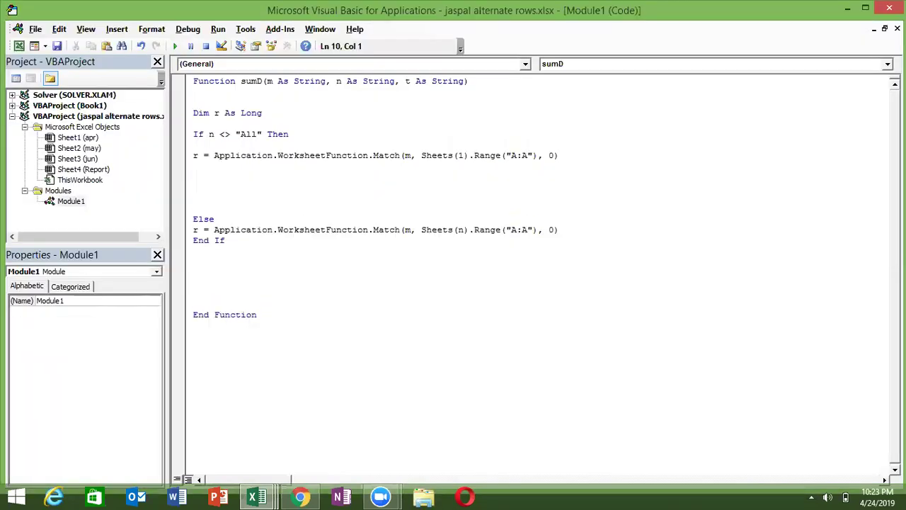
key(Tab)
text(if )
text(t)
text(=)
key(alt+F11)
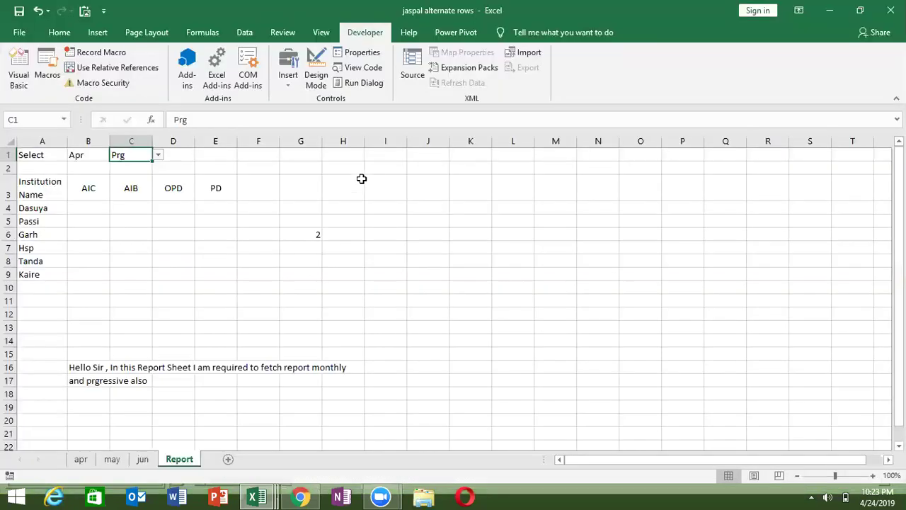
key(alt+Tab)
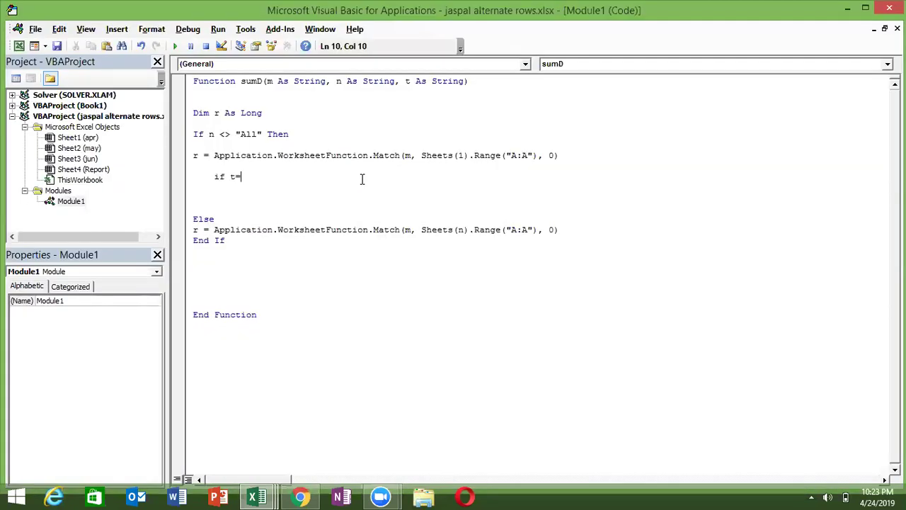
text(pr)
key(BackSpace)
key(BackSpace)
text("prs)
key(BackSpace)
text(g)
click(361, 177)
key(Return)
text(" then)
key(Return)
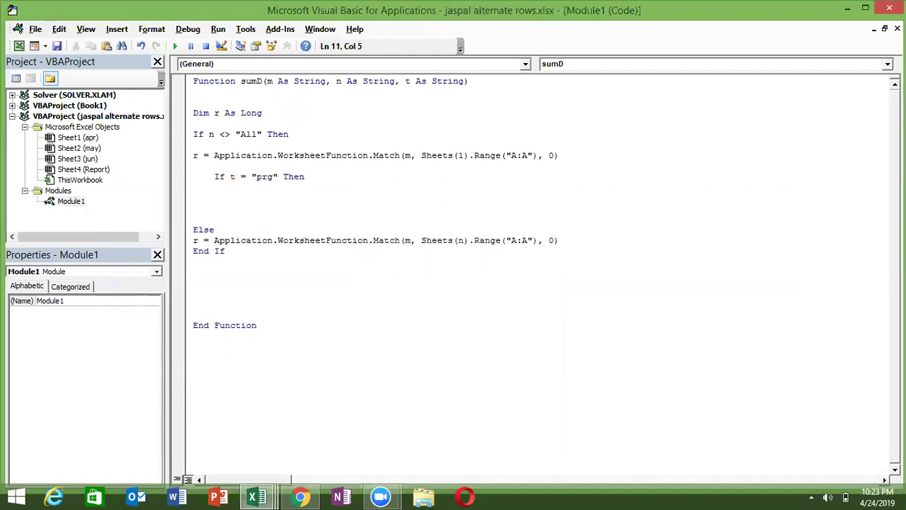
Correct the value to "Prg" to match the sheet's spelling and start the If body
key(alt+F11)
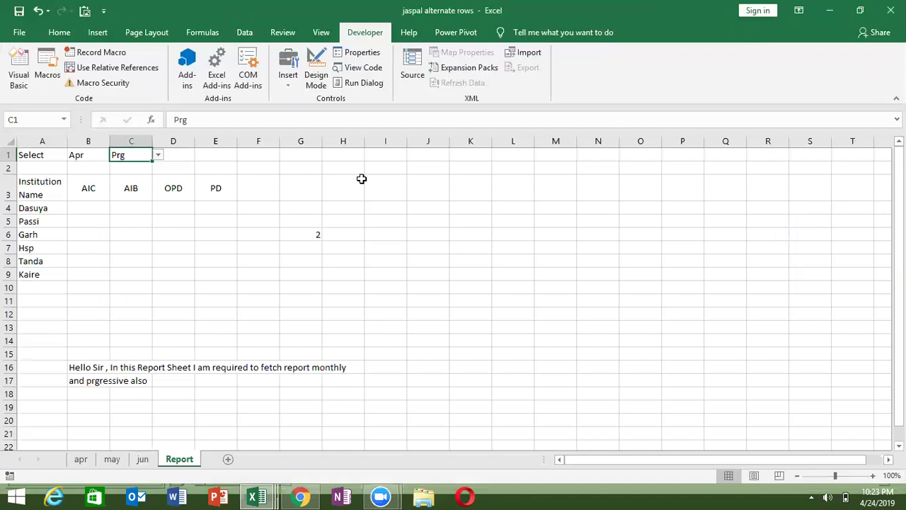
key(alt+F11)
click(262, 177)
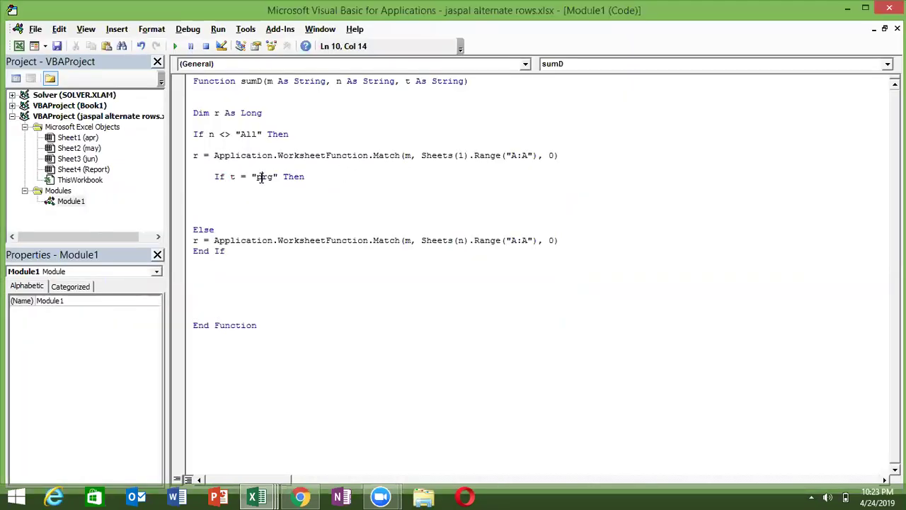
key(BackSpace)
text(P)
click(261, 191)
double_click(263, 177)
click(313, 177)
key(Return)
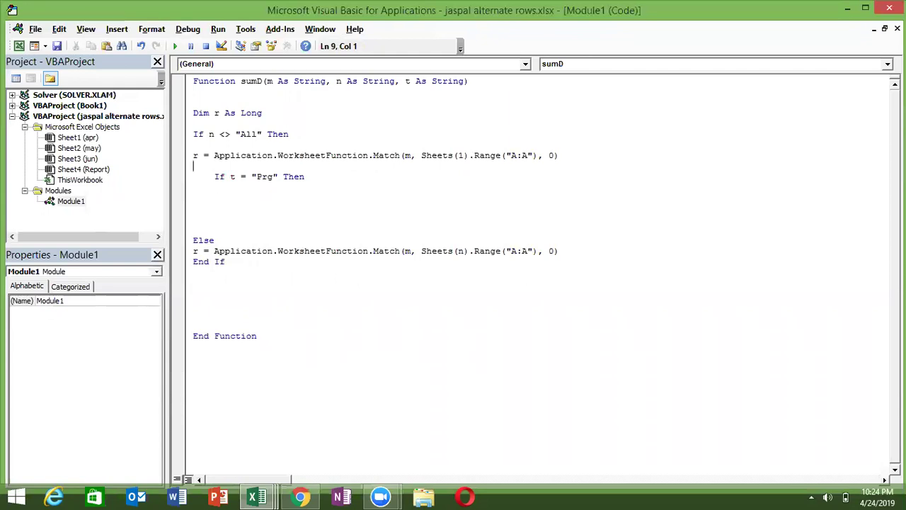
click(193, 123)
key(Return)
key(Up)
text(dim s as )
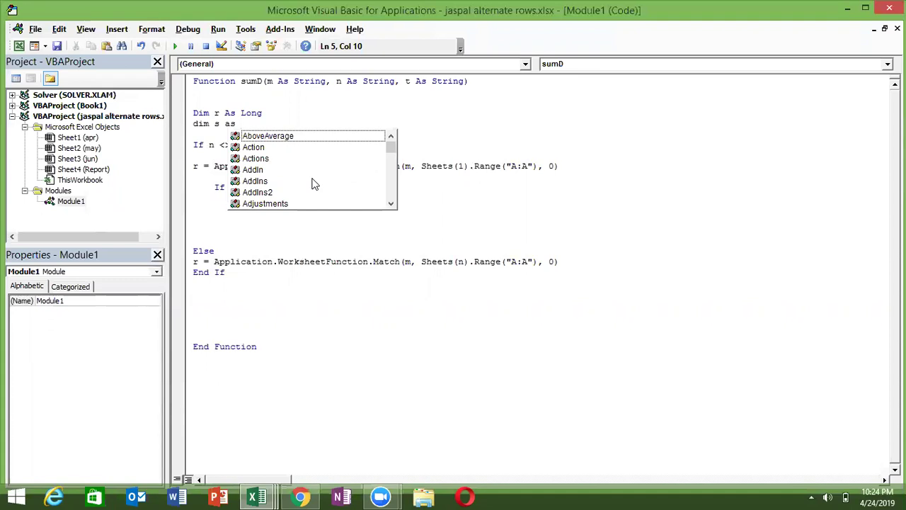
text(Long)
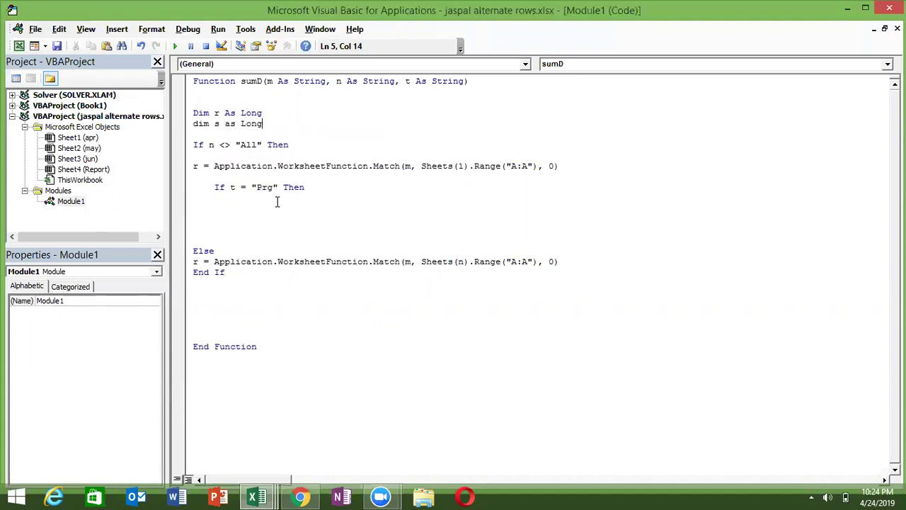
click(251, 208)
key(Up)
text(s=s+)
text(sheets(i).)
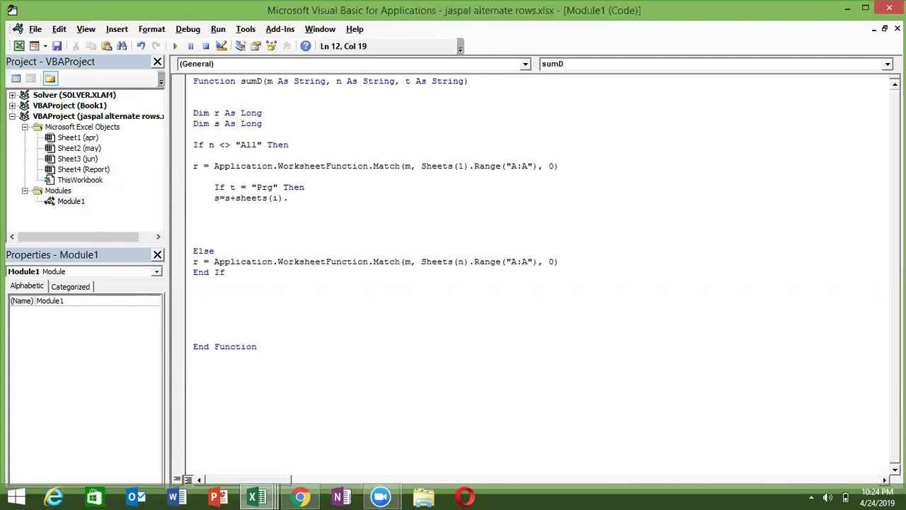
text(cells()
text(t)
key(BackSpace)
text(r+1,)
click(467, 82)
key(Return)
key(alt+F11)
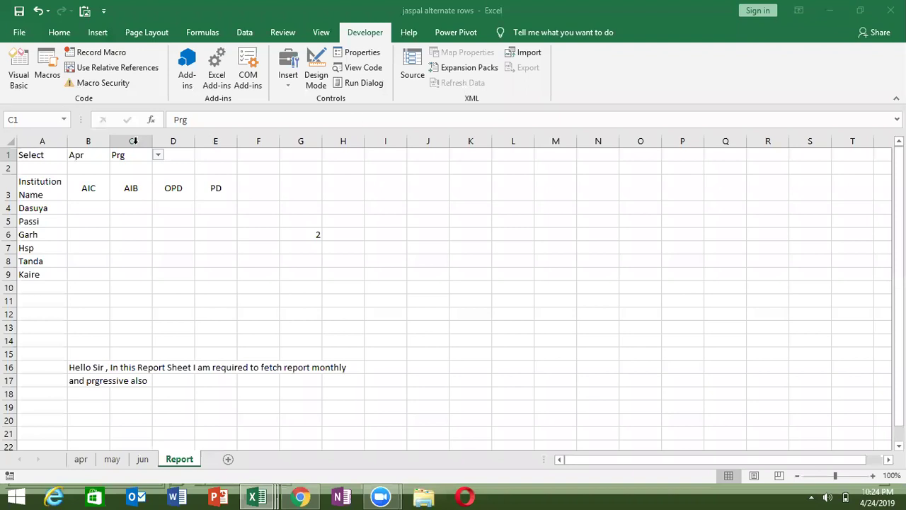
click(93, 183)
click(131, 186)
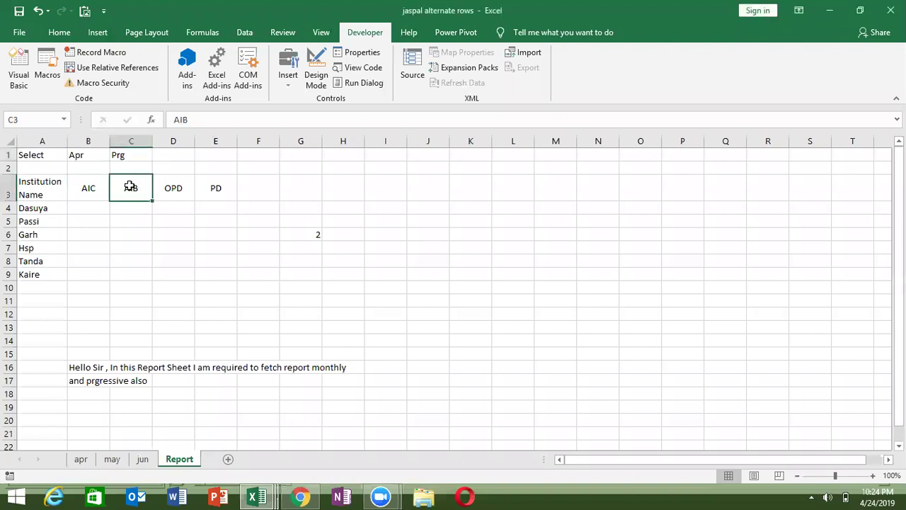
click(165, 187)
click(99, 190)
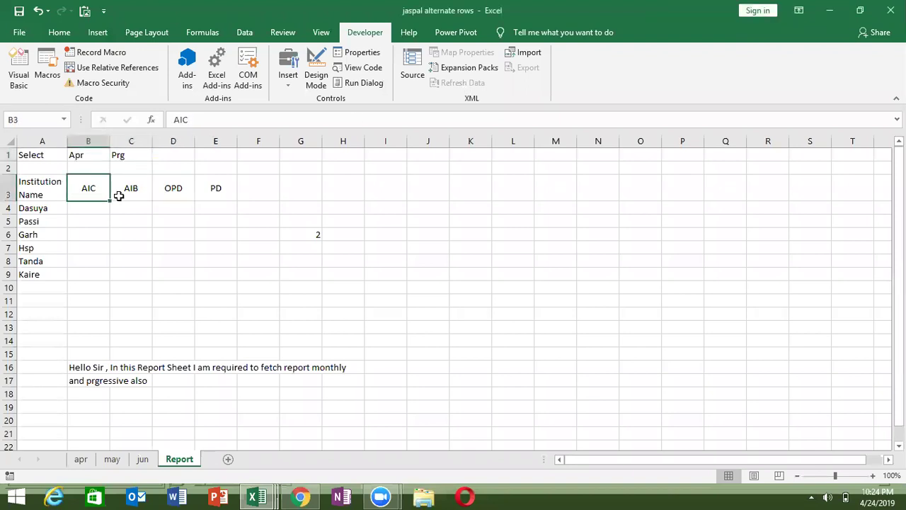
click(81, 460)
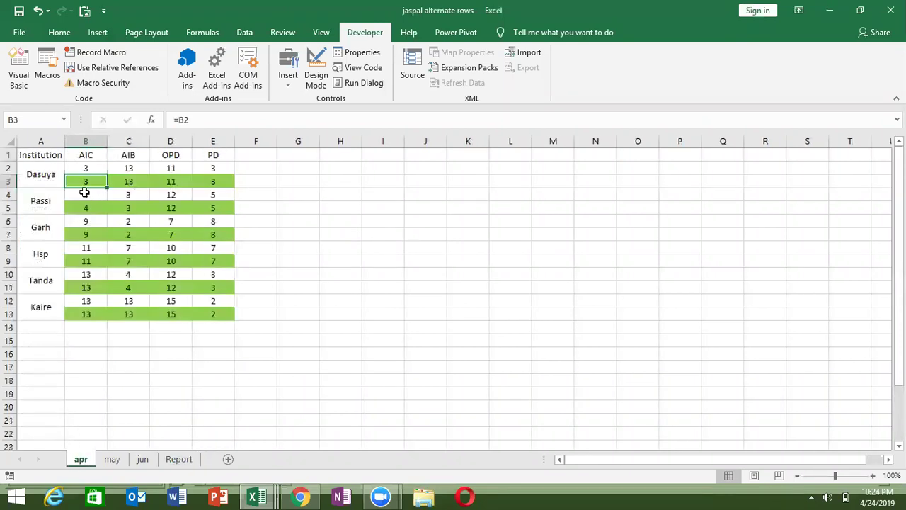
click(181, 459)
key(alt+F11)
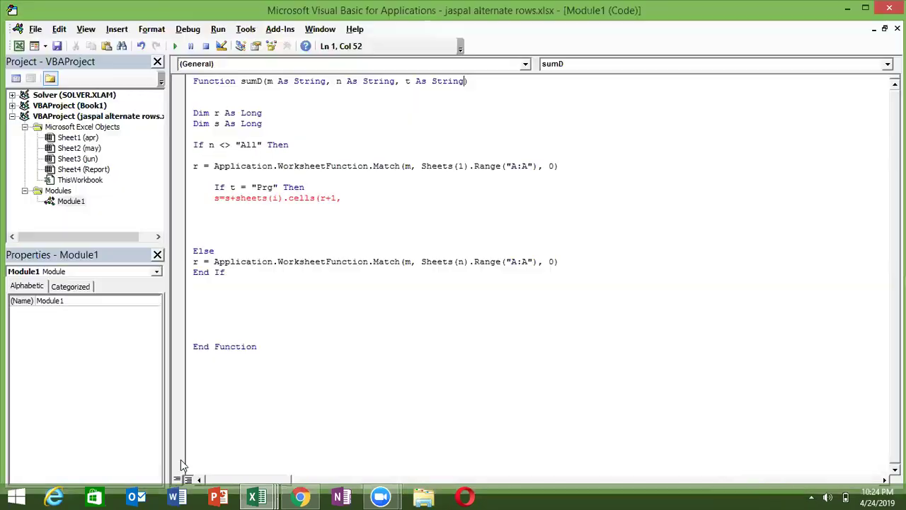
Add a fourth argument 'c As String' to the sumD function header
click(231, 134)
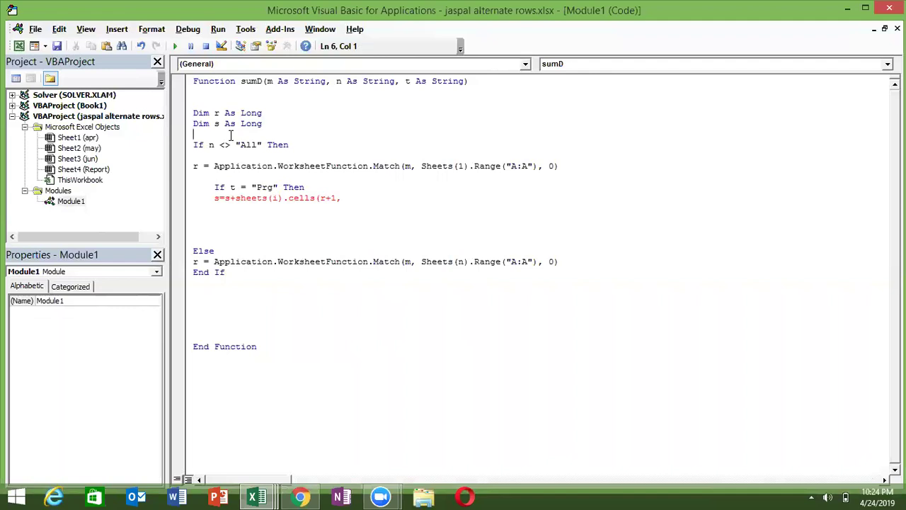
key(Down)
key(Down)
key(Return)
click(464, 81)
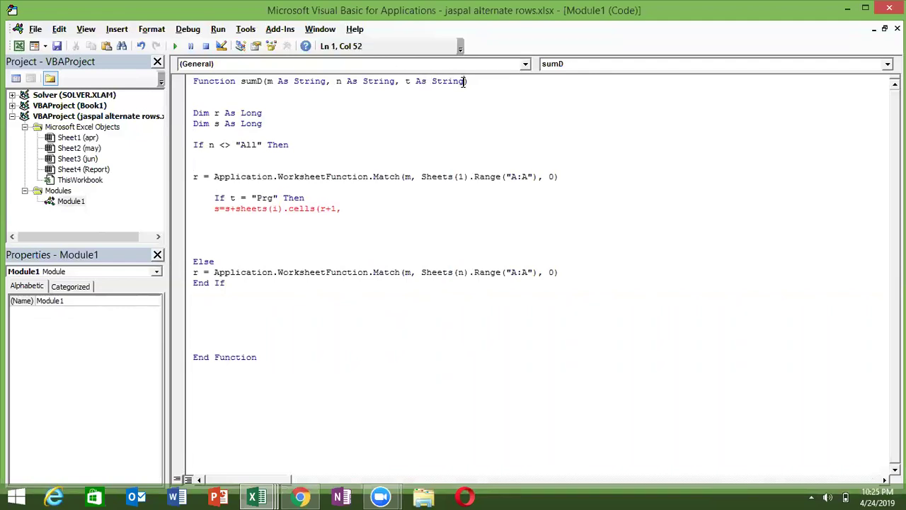
text(, col)
key(BackSpace)
key(BackSpace)
text(as str)
key(Tab)
Declare cc next to r in the Dim As Long line
click(388, 120)
click(209, 166)
drag(225, 113, 215, 113)
click(218, 113)
text(, cc)
Duplicate the r lookup line above itself and rename the copy's variable to cc
click(214, 176)
click(201, 165)
text(cc)
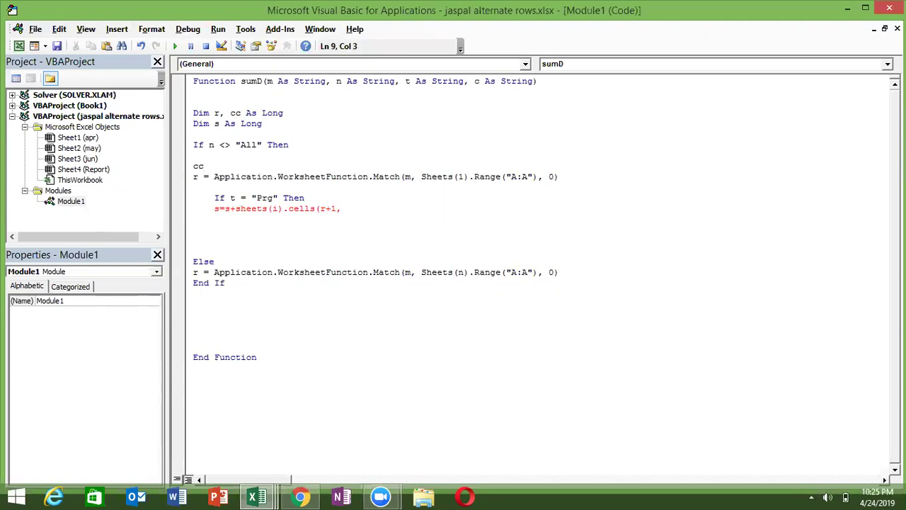
key(BackSpace)
key(BackSpace)
key(Down)
key(shift+Down)
key(ctrl+c)
click(193, 166)
key(ctrl+v)
double_click(197, 166)
text(cc)
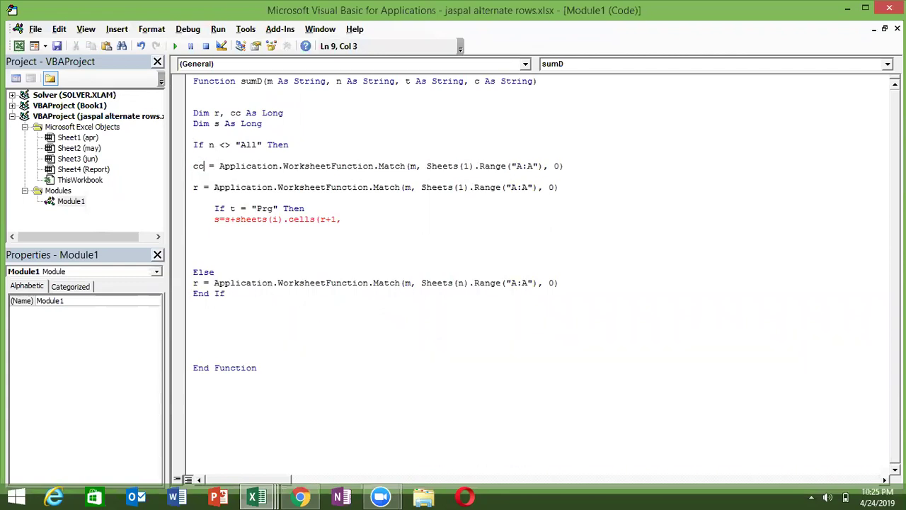
Make the cc line Match cc against Sheets(1).Range("1:1") instead of column A
click(409, 186)
click(416, 166)
key(BackSpace)
text(cc)
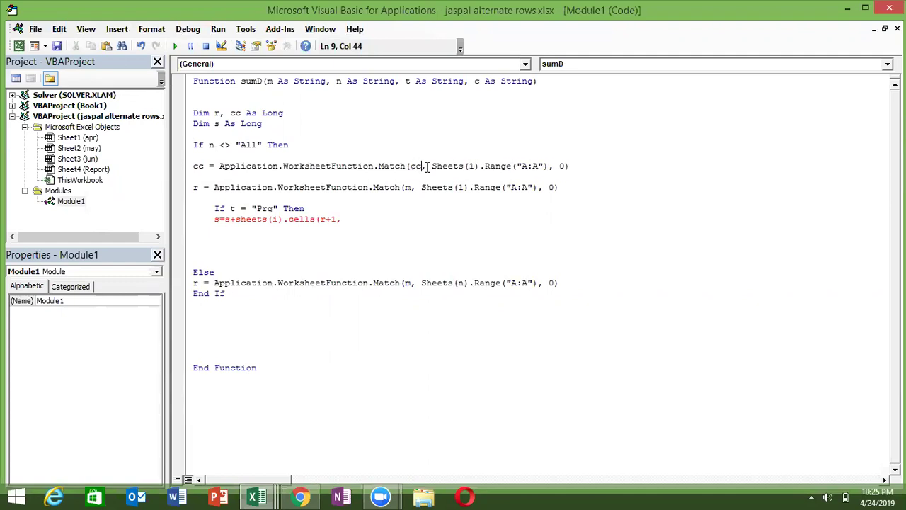
key(BackSpace)
text(1)
key(BackSpace)
text(1)
Check the apr sheet's headings in the workbook, then return to the sumD code
key(alt+F11)
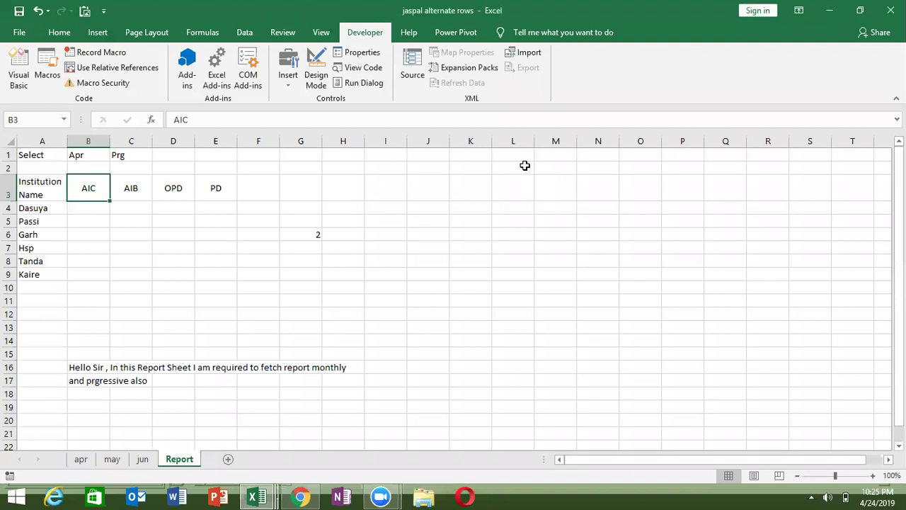
click(82, 459)
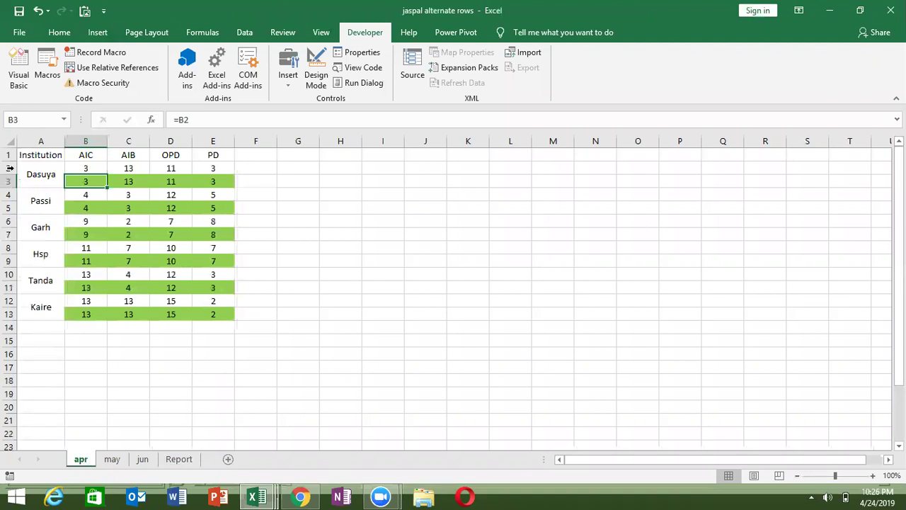
key(alt+F11)
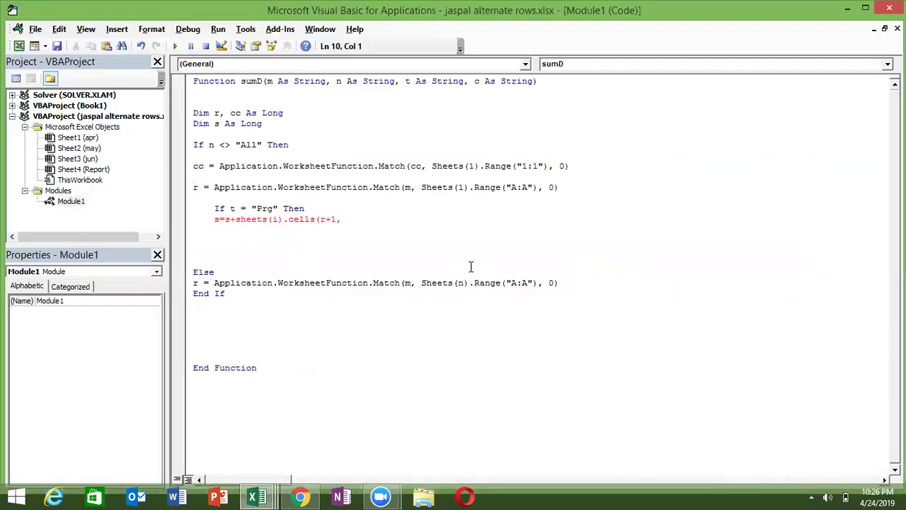
Finish the Prg line as s = s + Sheets(i).Cells(r + 1, cc) and add an Else
click(433, 252)
click(359, 221)
text(cc)
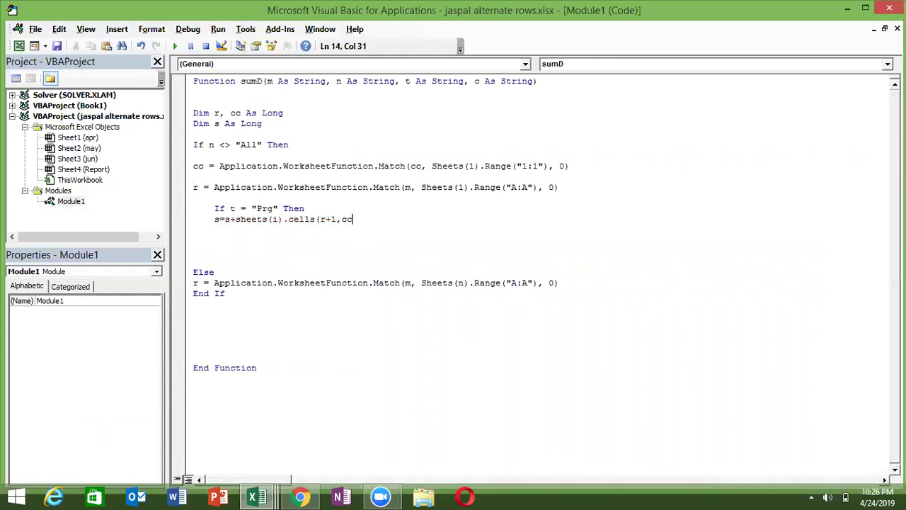
text())
key(Return)
text(end )
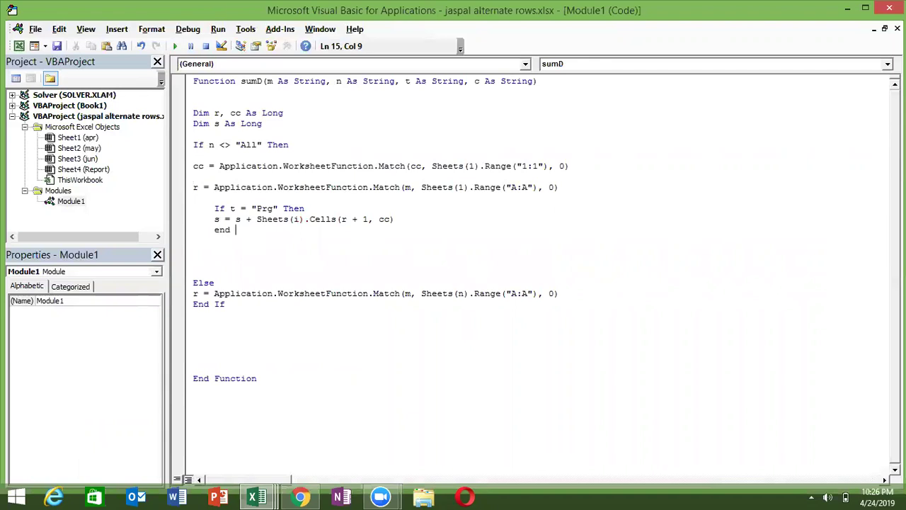
text(if)
key(Return)
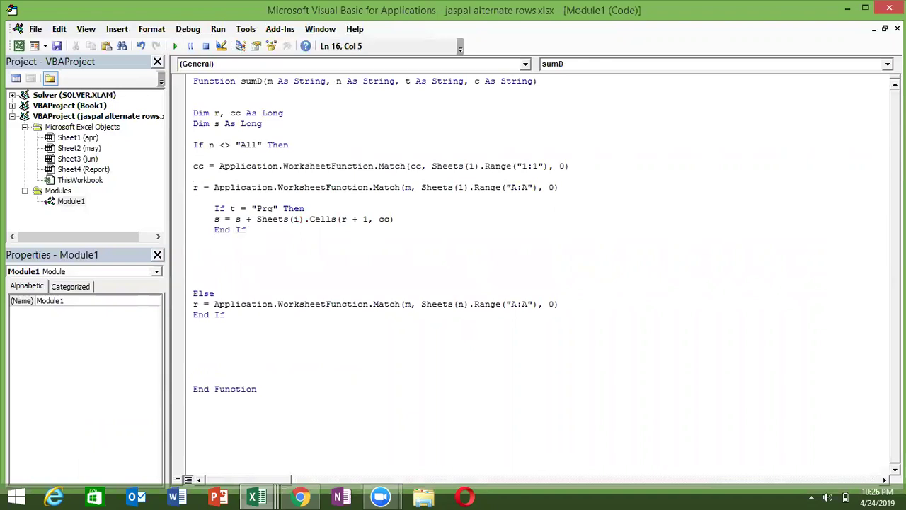
click(214, 219)
key(Delete)
key(Delete)
key(Delete)
key(Delete)
key(Delete)
key(Delete)
text(else)
key(Return)
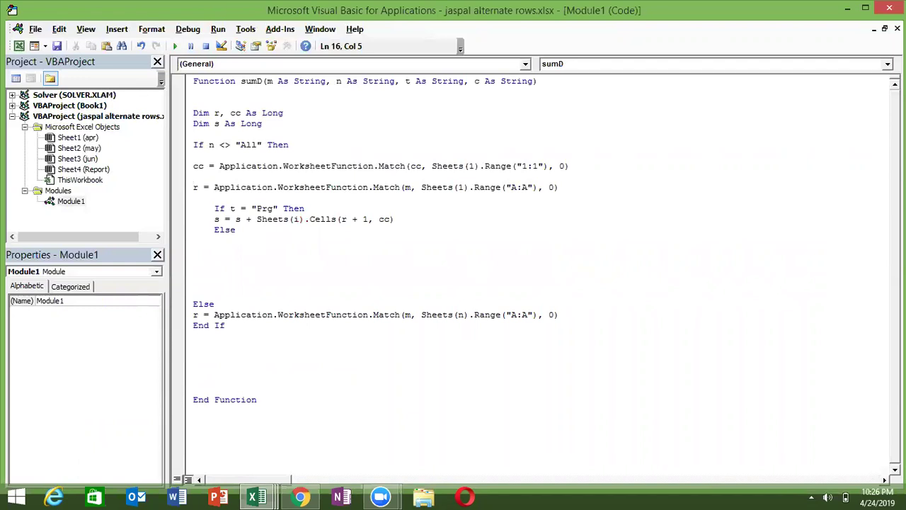
Under Else, add s = s + Sheets(i).Cells(r, cc) and close the block with End If
drag(214, 219, 196, 229)
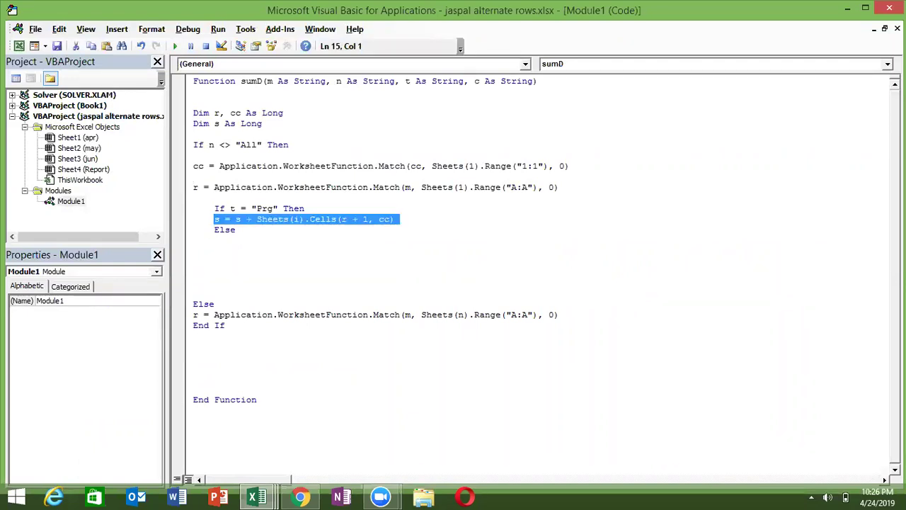
click(193, 240)
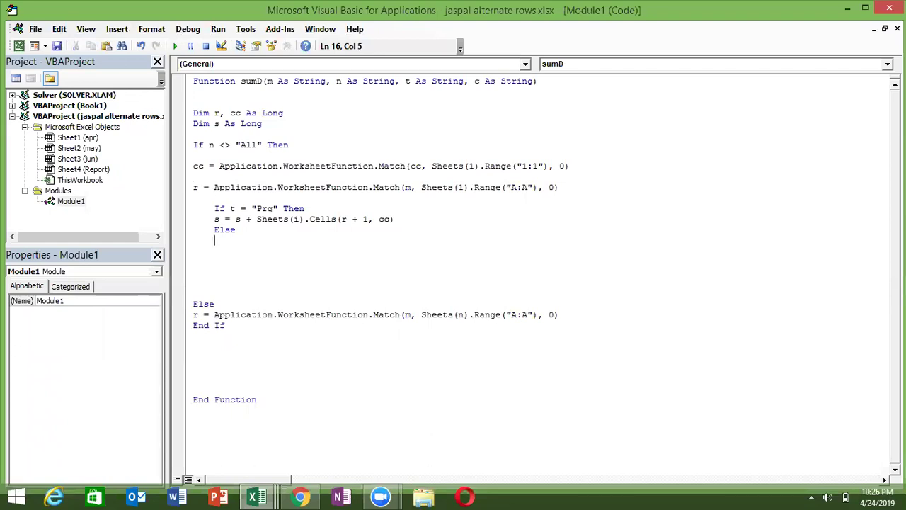
text(s = s + Sheets(i).Cells(r + 1, cc))
click(367, 240)
key(BackSpace)
key(BackSpace)
key(BackSpace)
key(BackSpace)
key(Return)
text(end if)
key(Return)
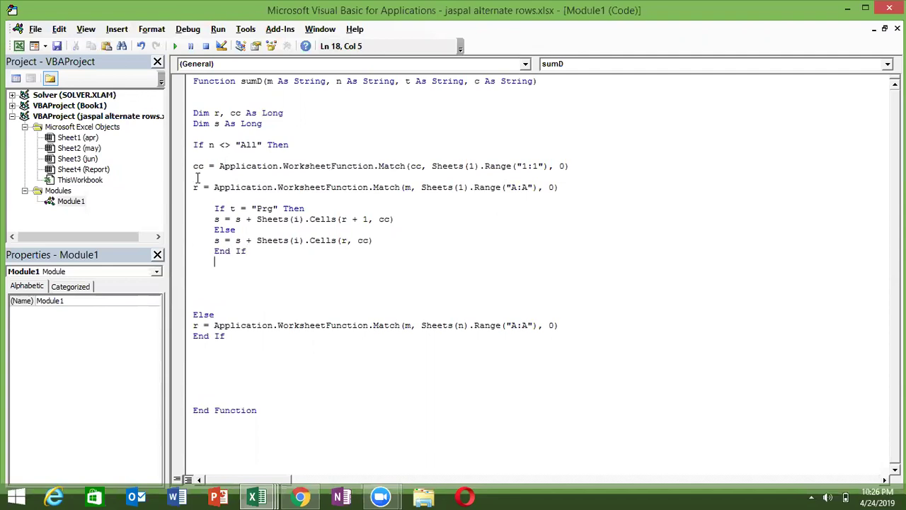
Begin a For i = 1 To Sheets.Count loop above the cc lookup
click(193, 155)
key(Return)
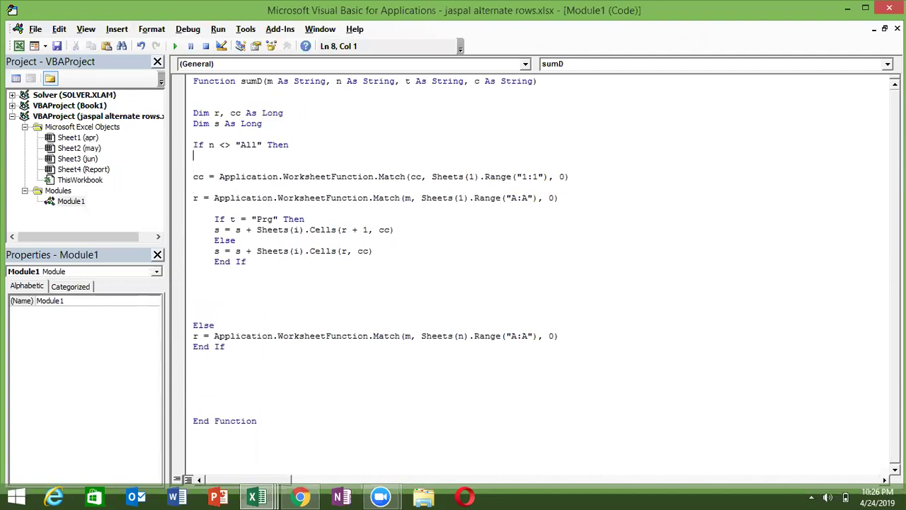
text(for i = 1 to sheets.co)
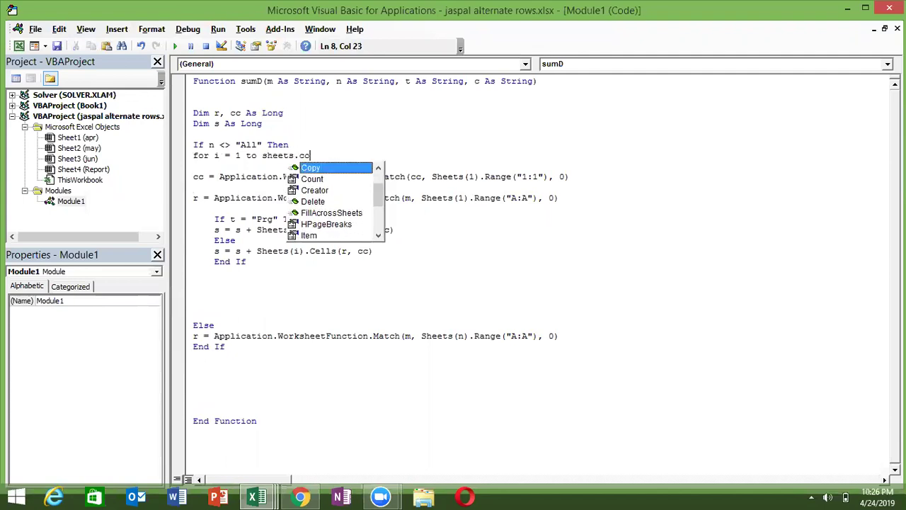
text(u)
Set the loop limit to Sheets.Count - 1, close it with Next i, and add blank lines before End If
key(Tab)
text(+ )
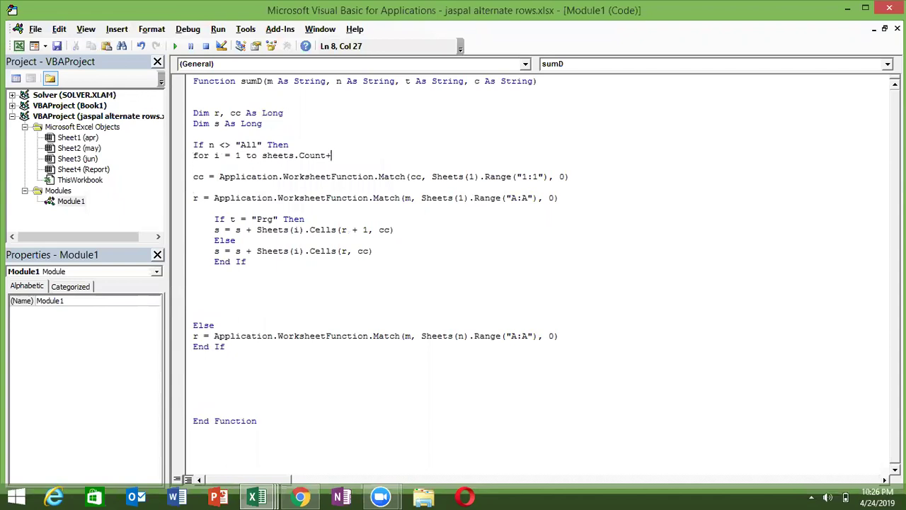
text(1)
click(199, 297)
text(next i)
double_click(337, 155)
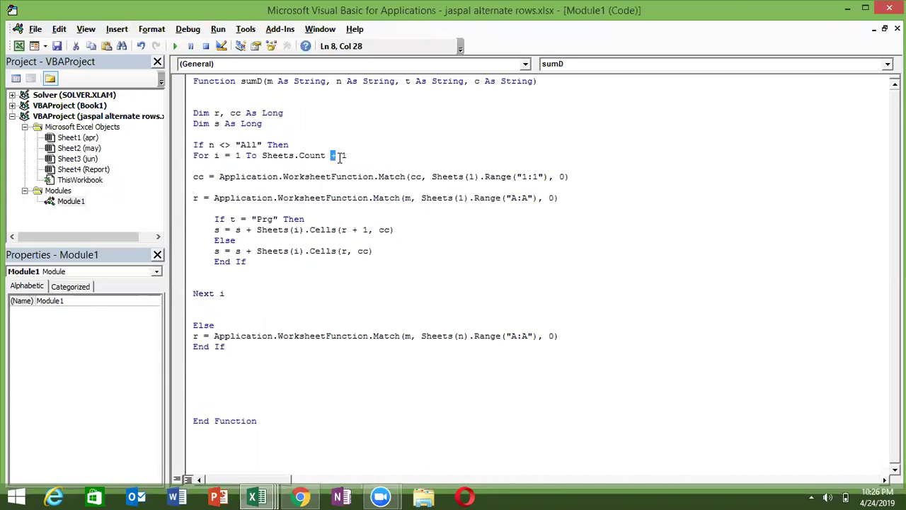
text(-)
click(257, 319)
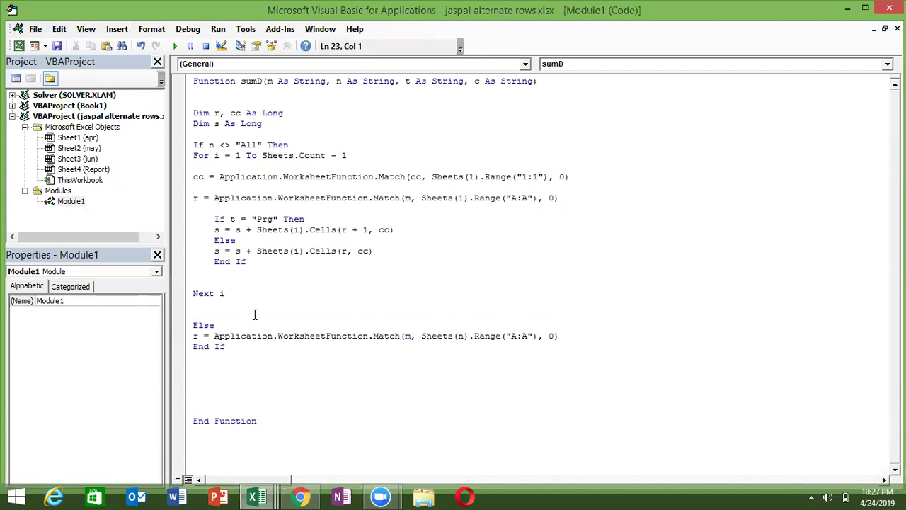
key(Return)
key(Return)
key(Return)
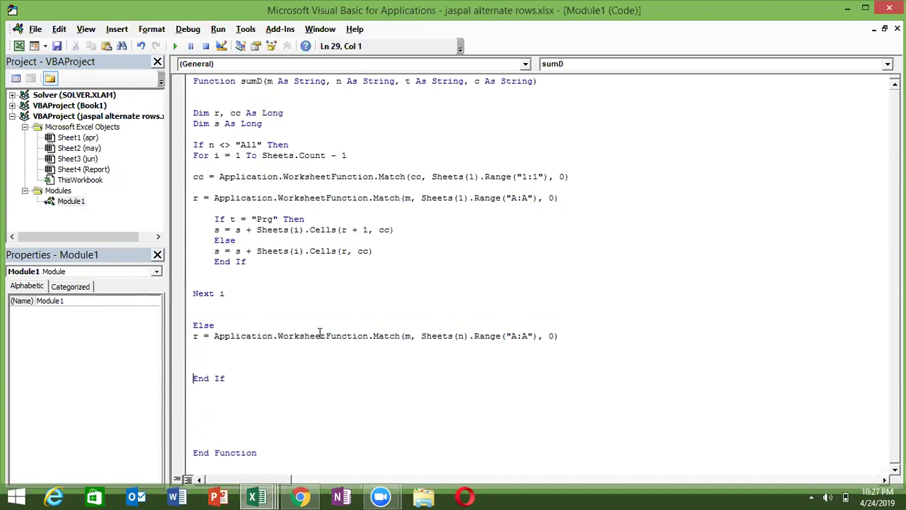
Copy the If t = "Prg" block and the cc lookup line into the Else branch
click(215, 221)
key(shift+Down)
key(shift+Down)
key(shift+Down)
key(shift+Down)
key(shift+Down)
key(shift+Down)
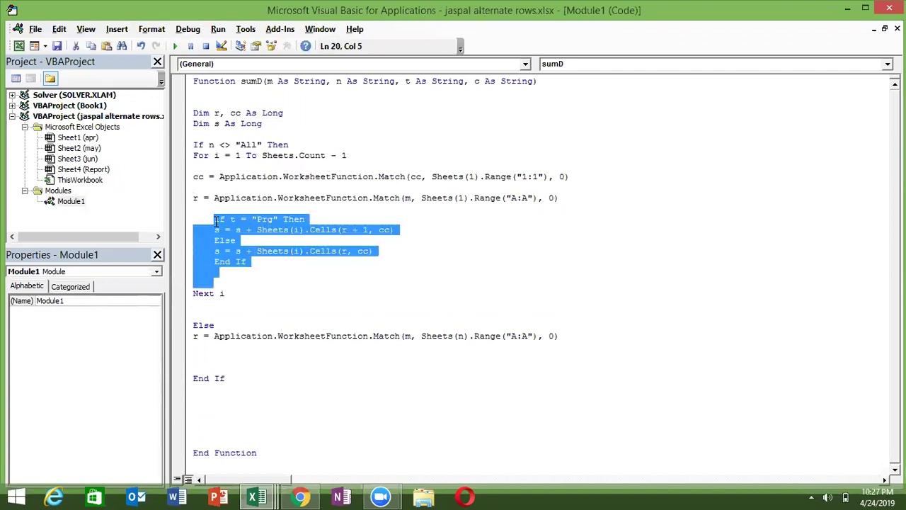
key(shift+Up)
key(shift+Up)
key(shift+Down)
key(ctrl+c)
key(shift+Left)
key(shift+Left)
key(shift+Left)
key(shift+Left)
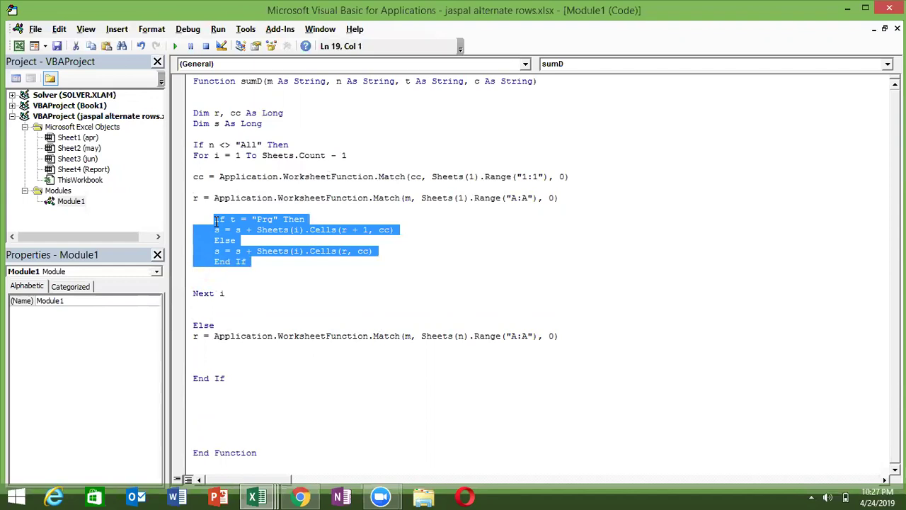
key(Down)
key(Down)
key(Down)
key(Down)
key(Down)
key(Down)
key(Return)
key(Return)
key(ctrl+v)
key(Up)
key(Up)
key(Up)
key(Up)
key(Up)
key(Up)
key(Down)
key(Down)
key(Down)
key(shift+Down)
key(ctrl+c)
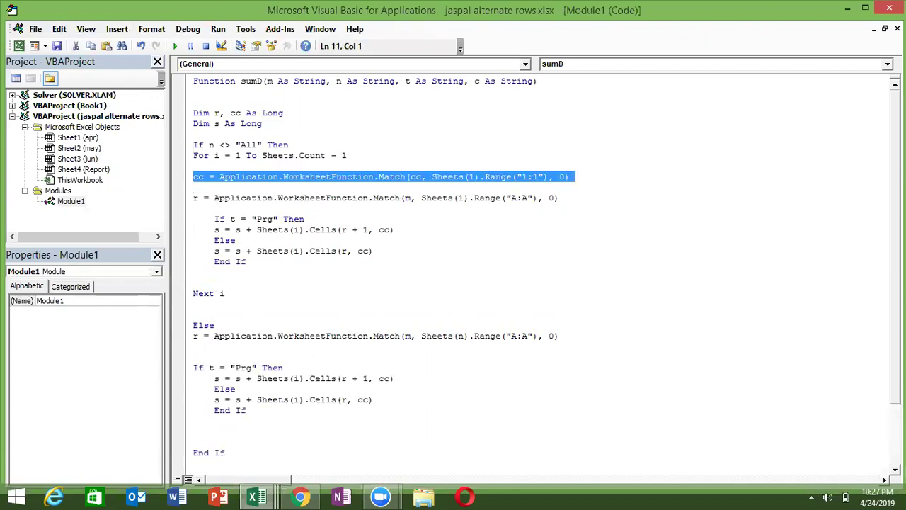
key(Down)
key(Down)
key(Down)
key(Down)
key(Down)
key(Down)
key(Down)
key(ctrl+v)
key(Return)
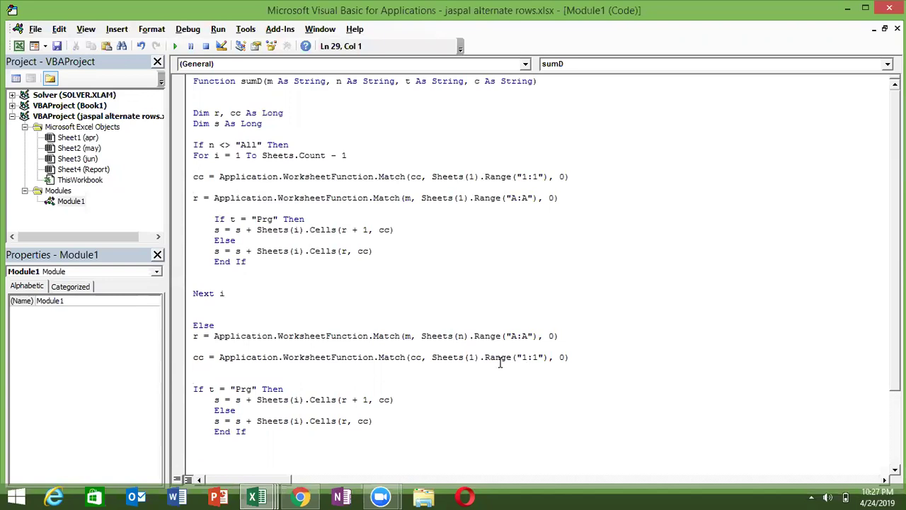
In the Else copies, use Sheets(n) instead of Sheets(1)/Sheets(i) and append .Value to both s lines
double_click(470, 356)
text(n)
click(463, 369)
click(435, 390)
double_click(296, 400)
text(n)
double_click(296, 421)
text(n)
click(397, 401)
text(.value)
click(383, 424)
text(.value)
Make both Else-branch s lines assign the cell value directly instead of adding to s
click(246, 400)
click(254, 421)
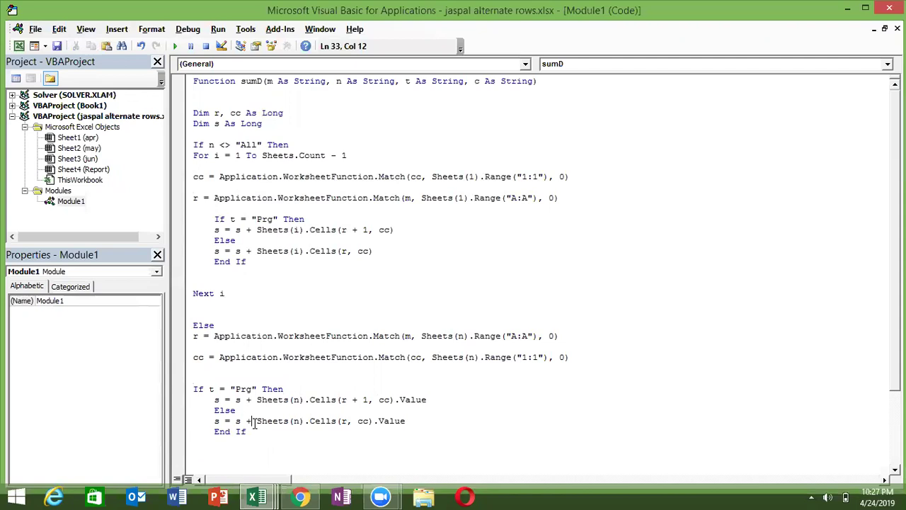
key(BackSpace)
key(BackSpace)
key(BackSpace)
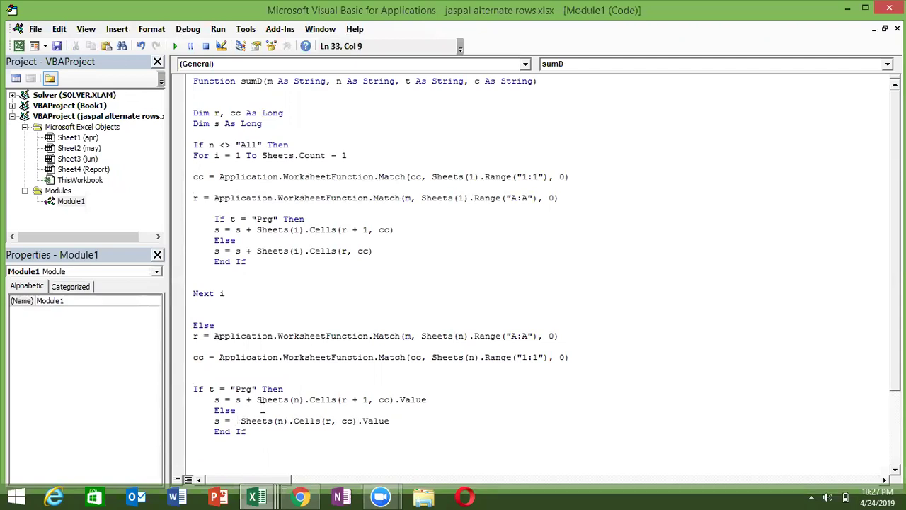
click(257, 400)
key(BackSpace)
key(BackSpace)
key(BackSpace)
key(BackSpace)
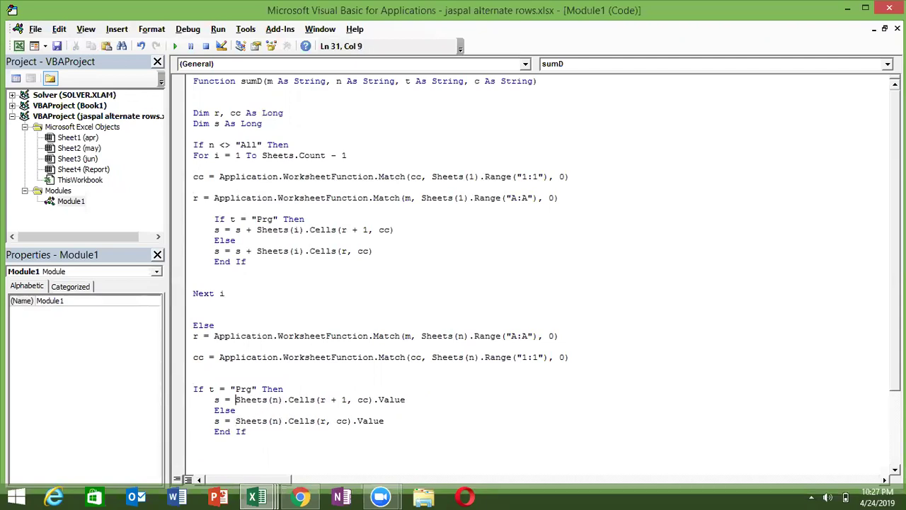
Add the missing End If and return the result with sumD = s
click(253, 420)
click(256, 441)
scroll(657, 393, down, 2)
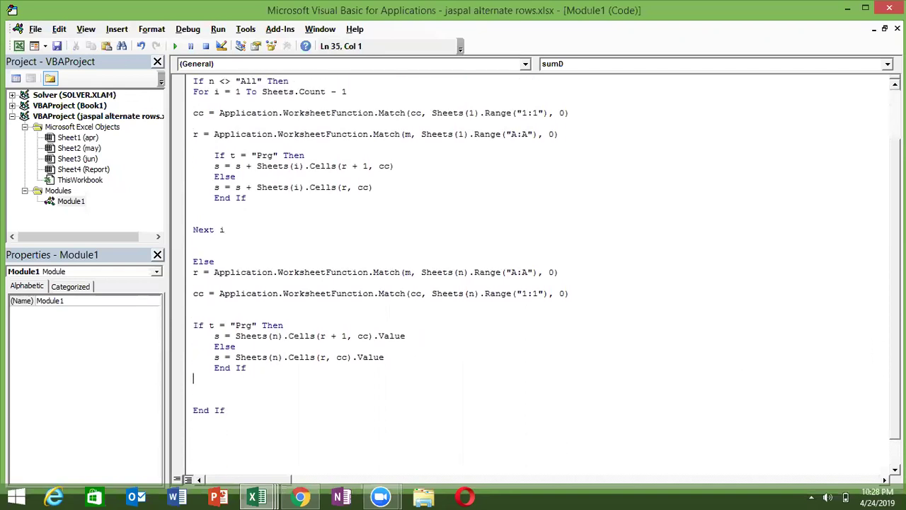
text(edn)
key(BackSpace)
text(nd if)
key(Return)
key(Down)
key(Down)
key(Down)
key(Down)
key(Down)
key(Down)
key(Down)
key(Down)
key(Up)
key(Up)
key(Up)
key(Up)
key(Up)
key(Up)
key(Up)
key(Up)
key(Up)
key(Up)
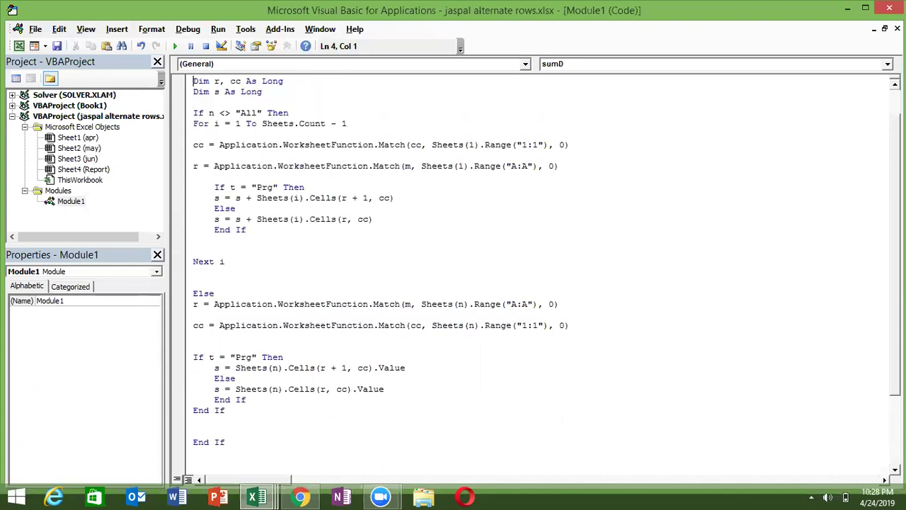
key(Up)
key(Up)
key(Down)
key(Down)
key(Down)
key(Down)
key(Down)
key(Down)
key(Down)
key(Down)
key(Down)
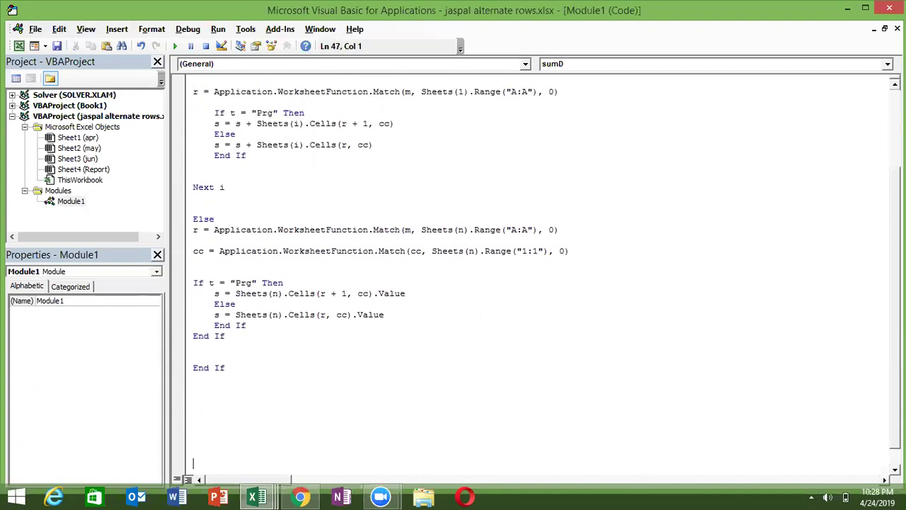
text(sub)
key(BackSpace)
key(BackSpace)
text(mD=)
text(s)
Leave the editor and switch to the Report sheet
click(469, 357)
key(alt+F11)
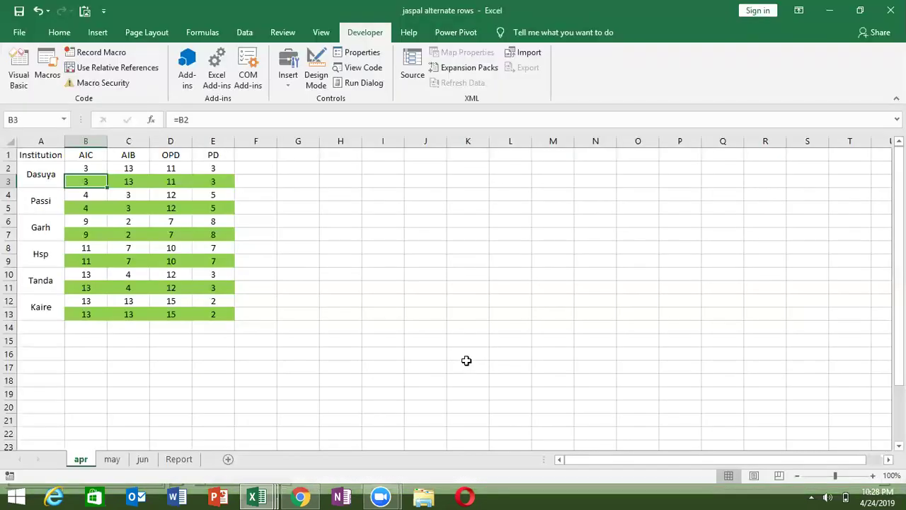
click(174, 460)
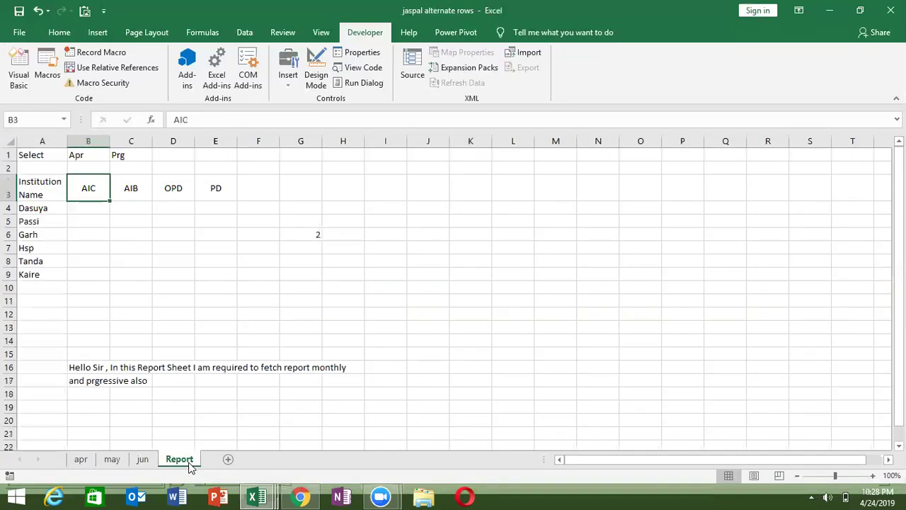
Try entering =sumD(B1,C1 in B4, then cancel it and go back to the VBA editor
click(99, 208)
text(=)
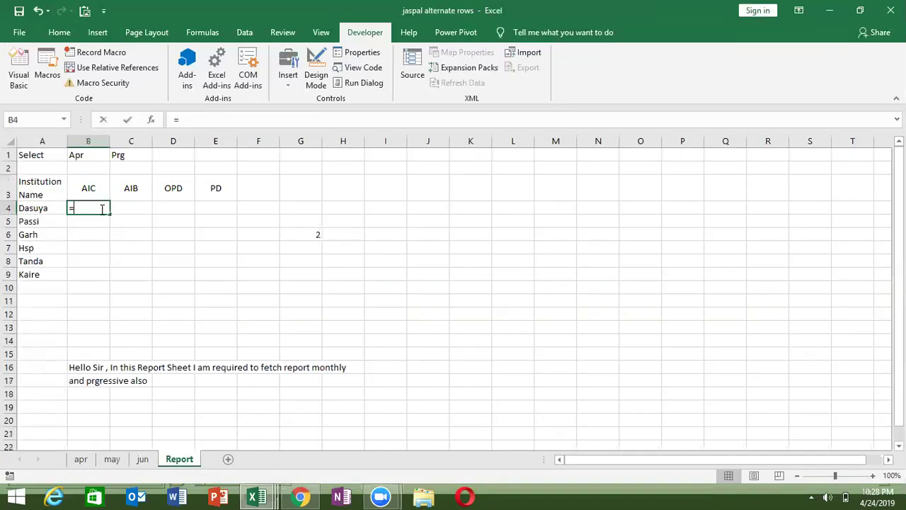
text(sum)
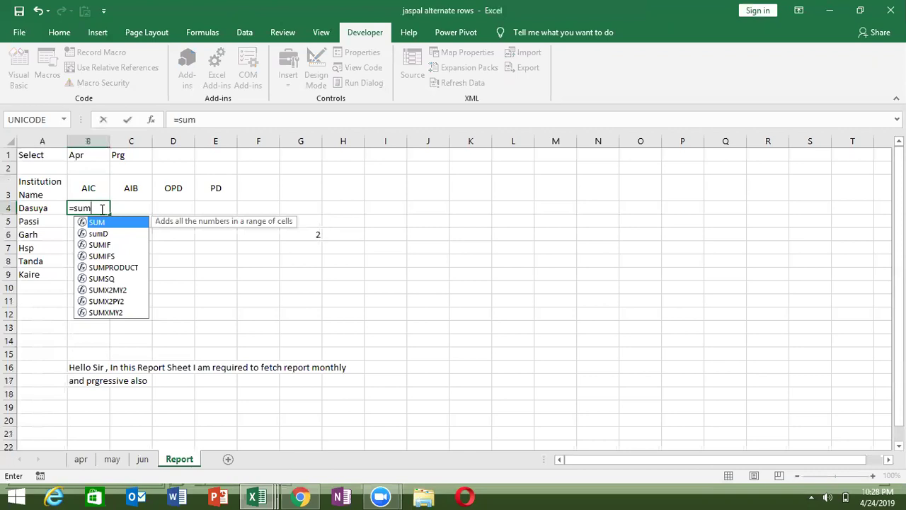
key(Down)
key(Tab)
click(77, 157)
text(,)
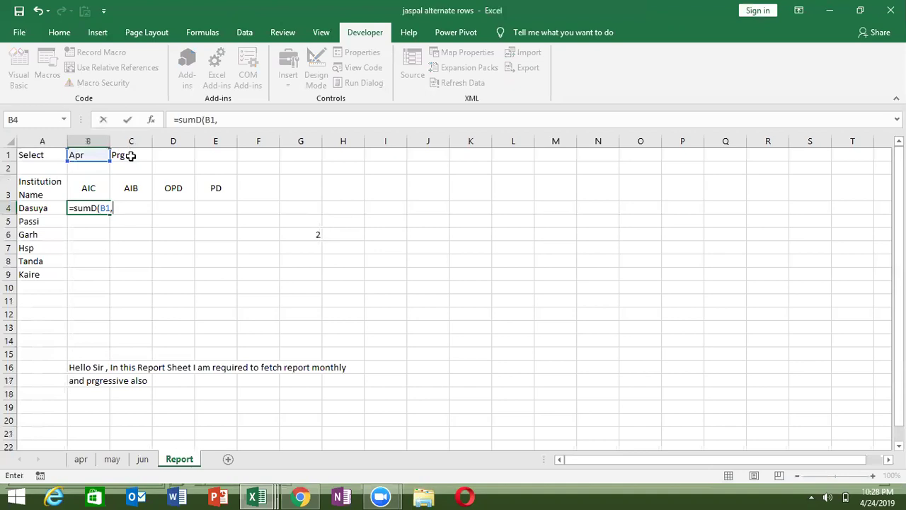
click(131, 156)
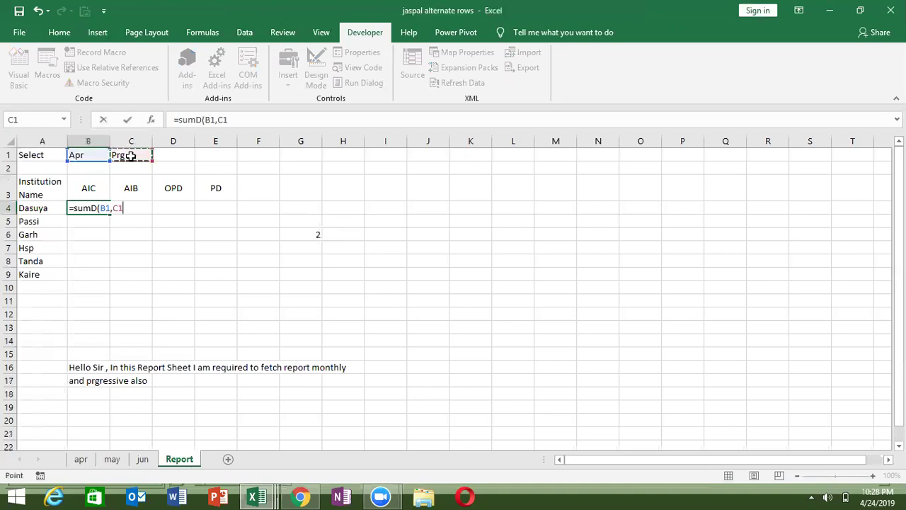
key(Escape)
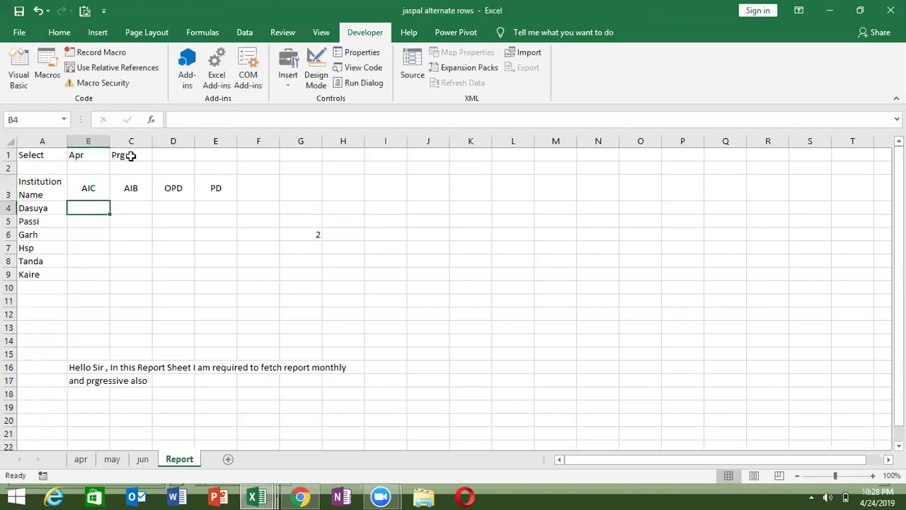
key(alt+F11)
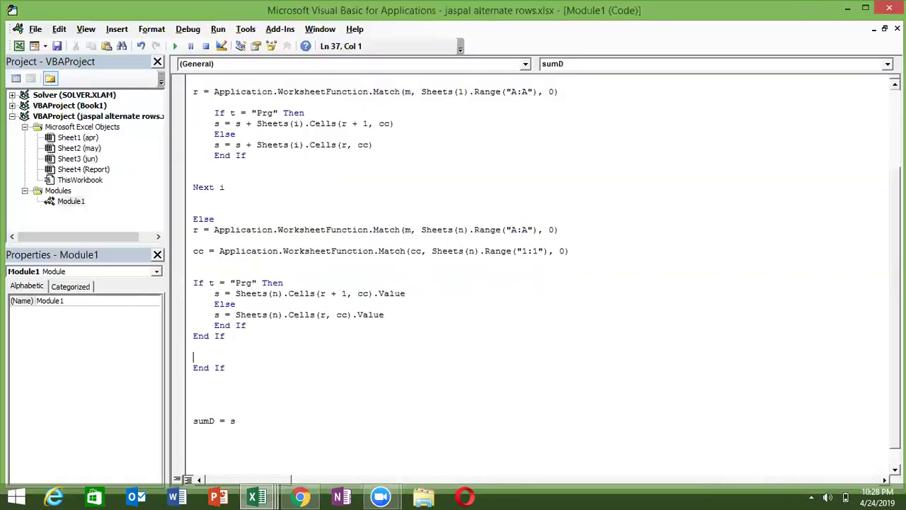
Inspect the m parameter in the sumD header and in its Match call
scroll(531, 268, up, 4)
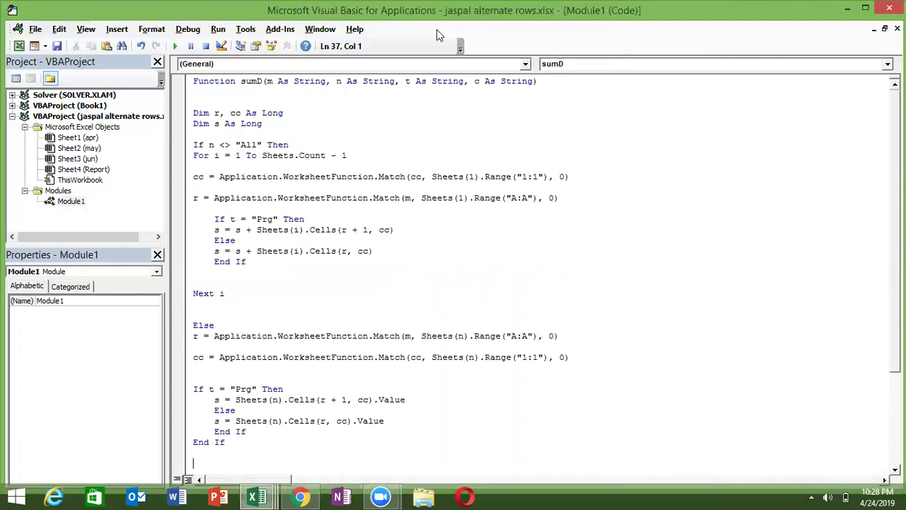
double_click(283, 80)
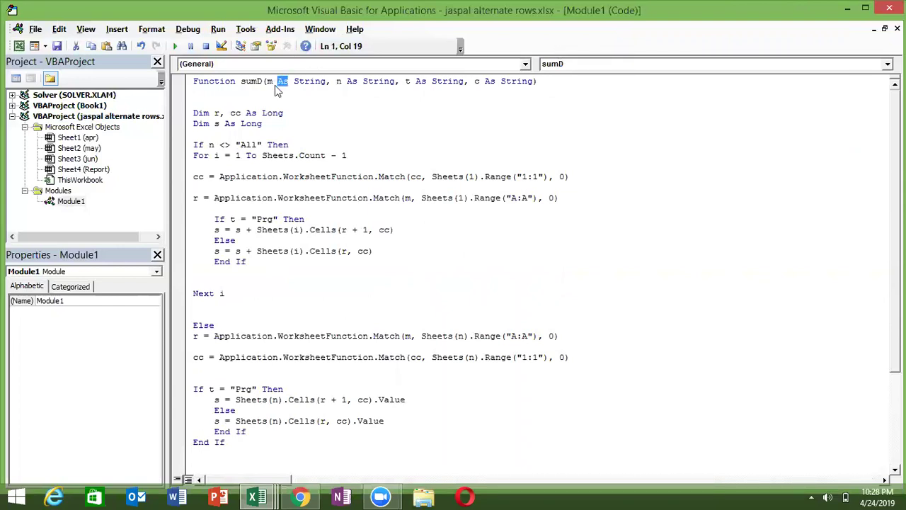
double_click(269, 81)
click(407, 198)
double_click(407, 198)
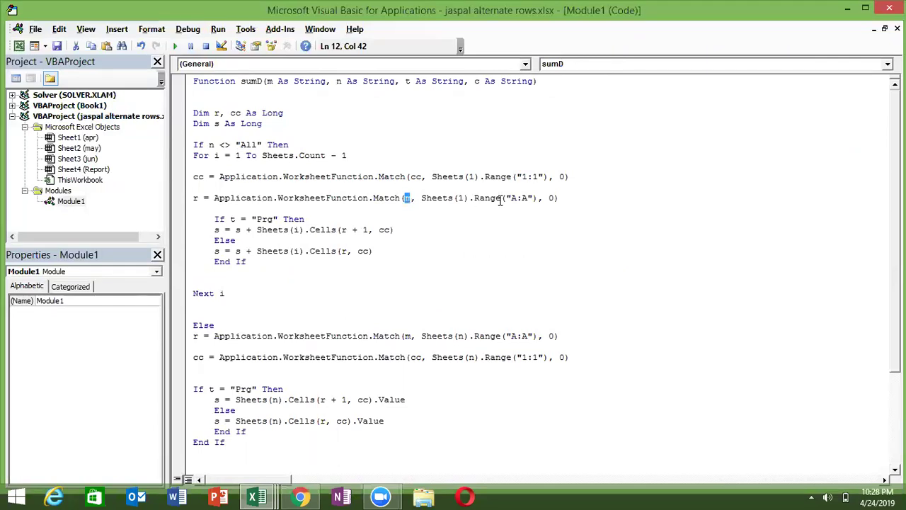
Back on the Report sheet, begin typing =sumD( in cell B4
key(alt+Tab)
text(=sum)
key(Tab)
key(BackSpace)
key(BackSpace)
key(BackSpace)
text(sumD()
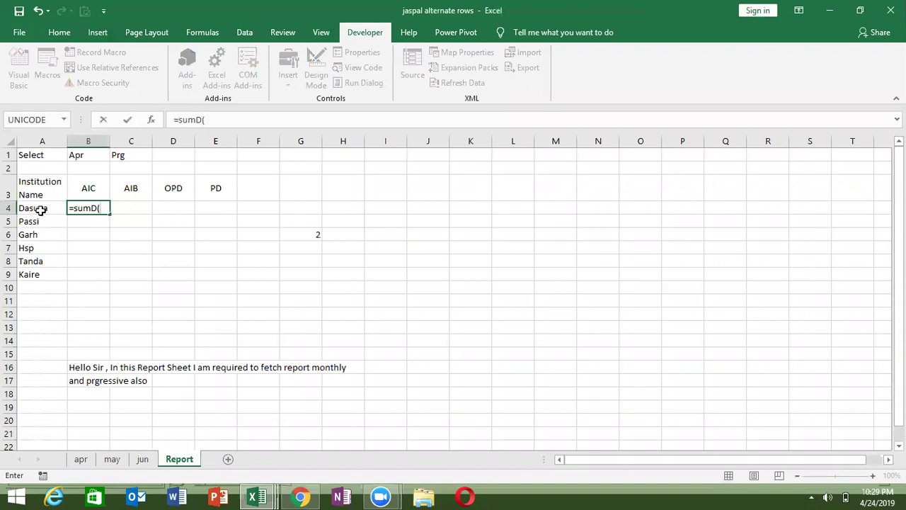
Add A4 as the first sumD argument, then switch between the open workbook windows
click(41, 209)
text(,)
key(alt+Tab)
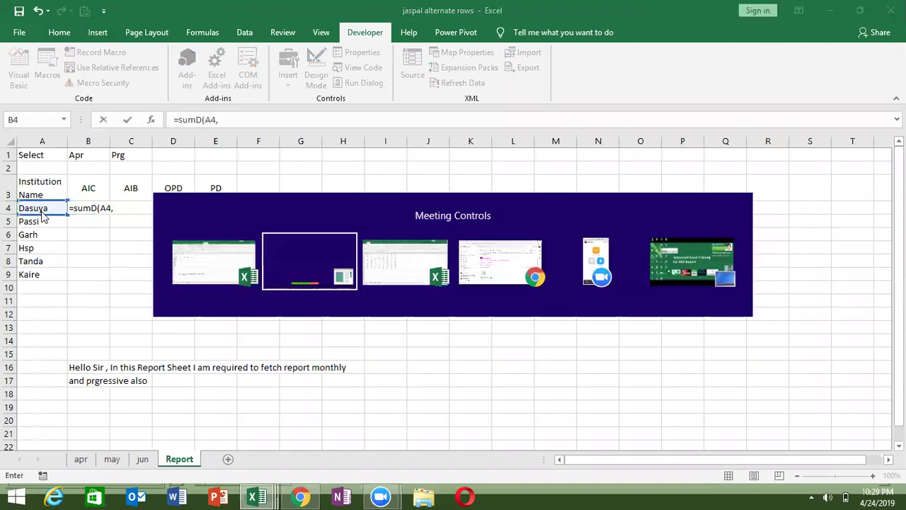
key(alt+Tab)
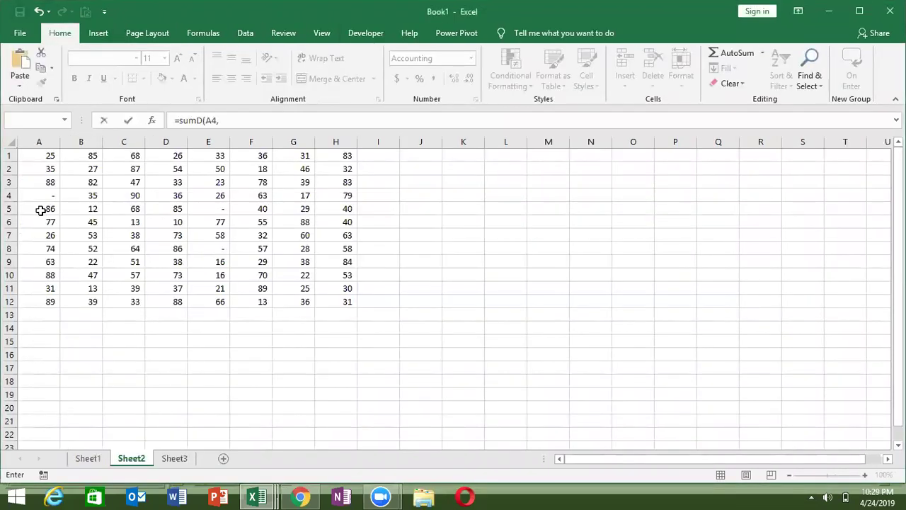
key(alt+Tab)
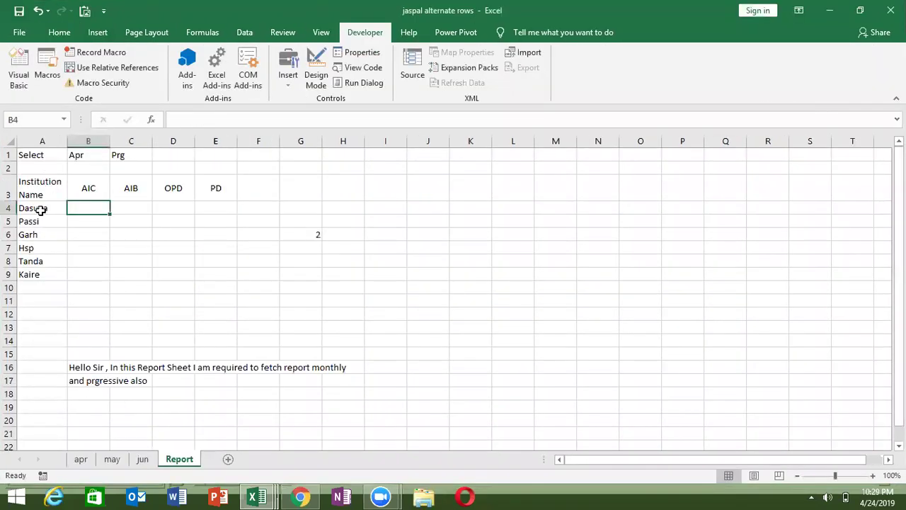
key(alt+Tab)
key(alt+Tab)
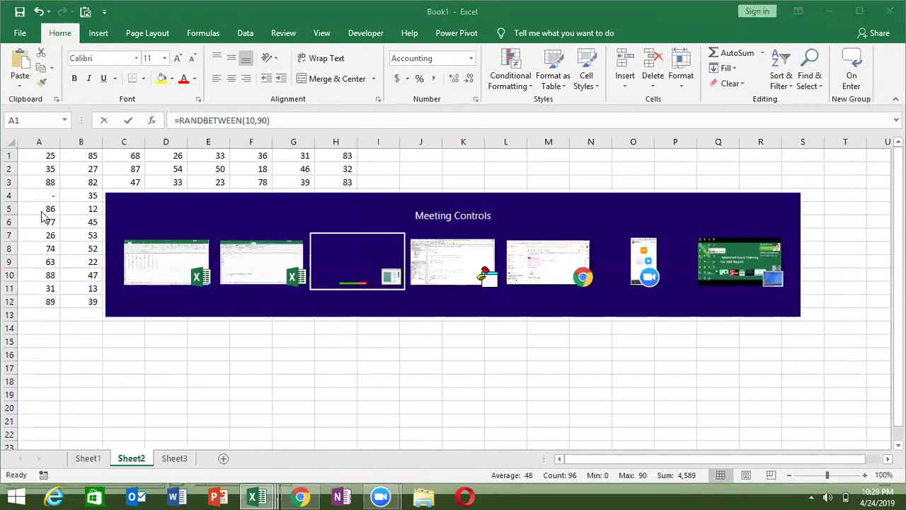
key(alt+Tab)
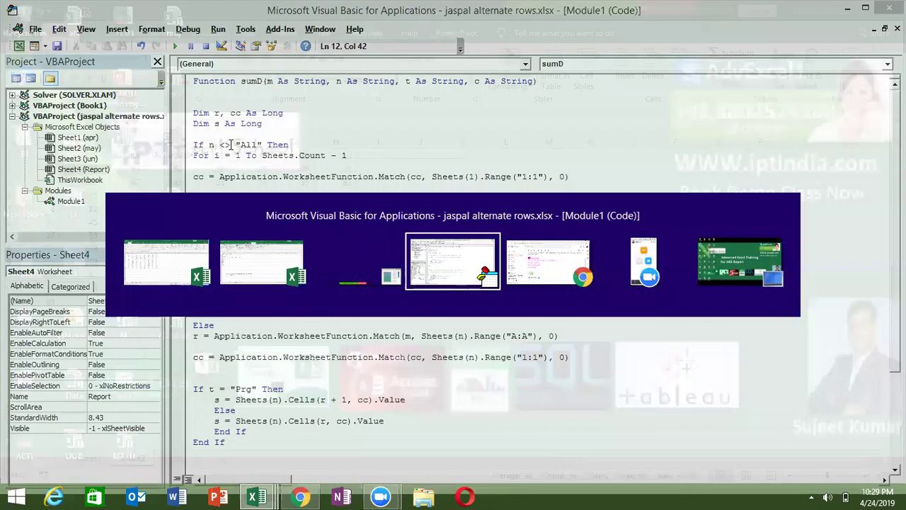
Review the sumD code's m, n, t and c parameters, then return to the Report sheet
click(247, 98)
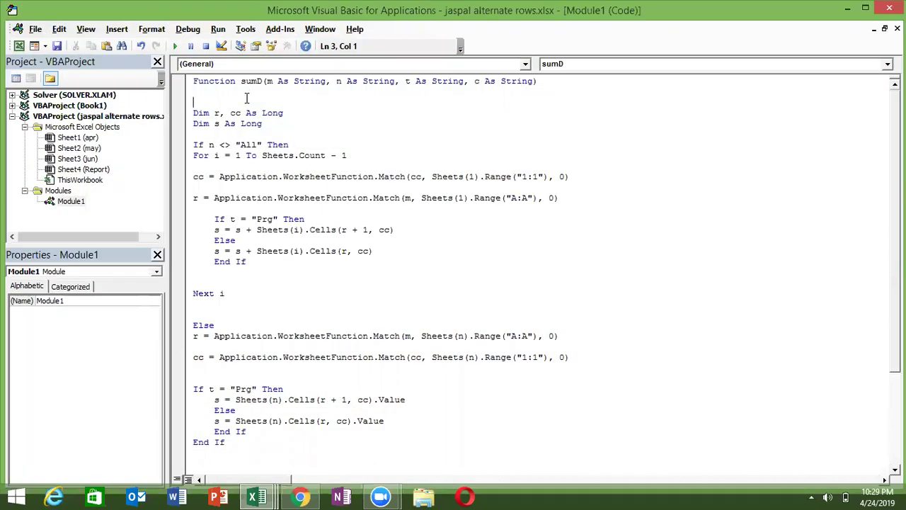
click(267, 81)
click(339, 80)
click(411, 81)
click(480, 81)
click(478, 81)
key(alt+Tab)
key(alt+Tab)
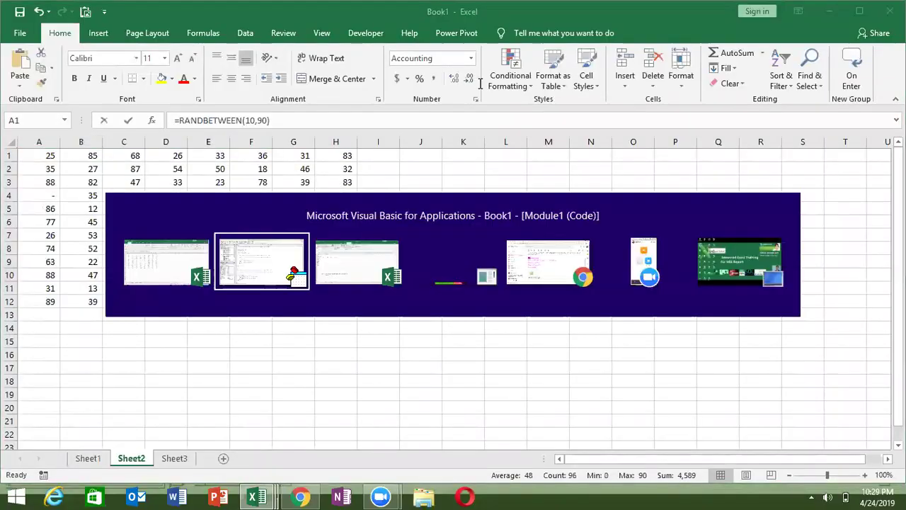
double_click(269, 80)
key(alt+Tab)
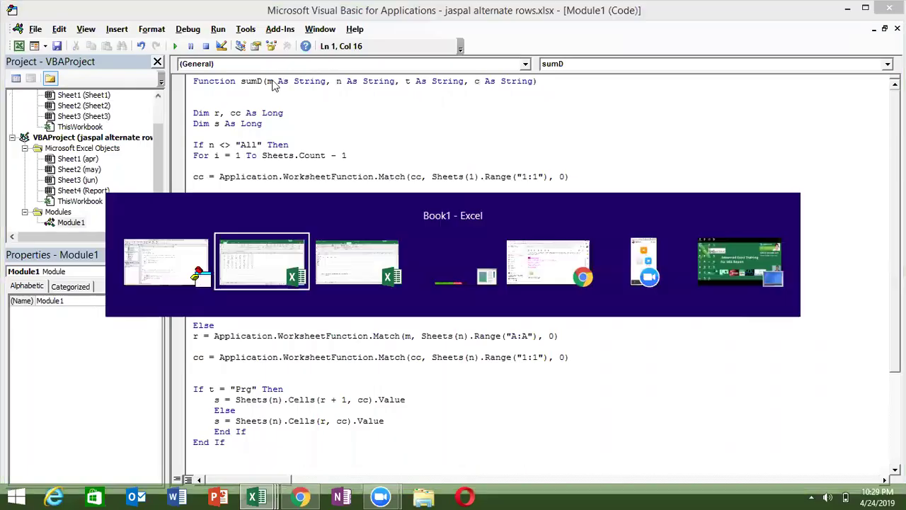
key(alt+Tab)
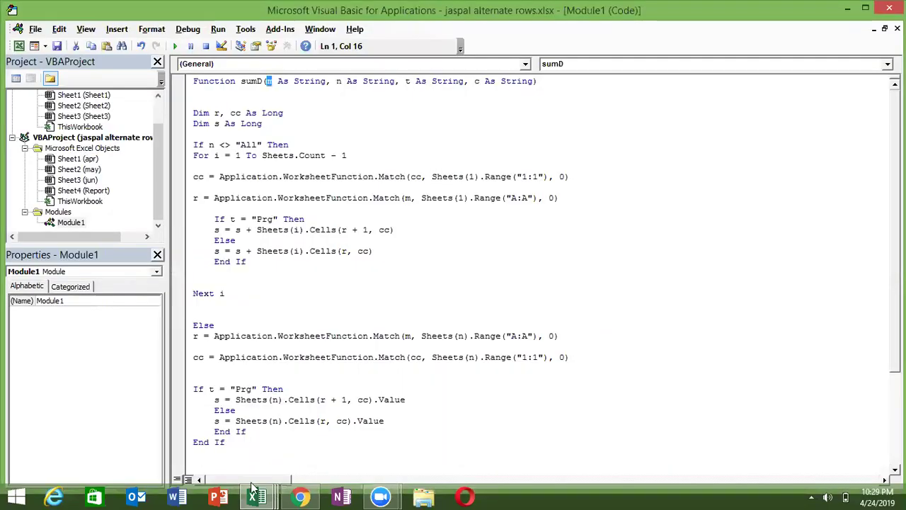
click(246, 490)
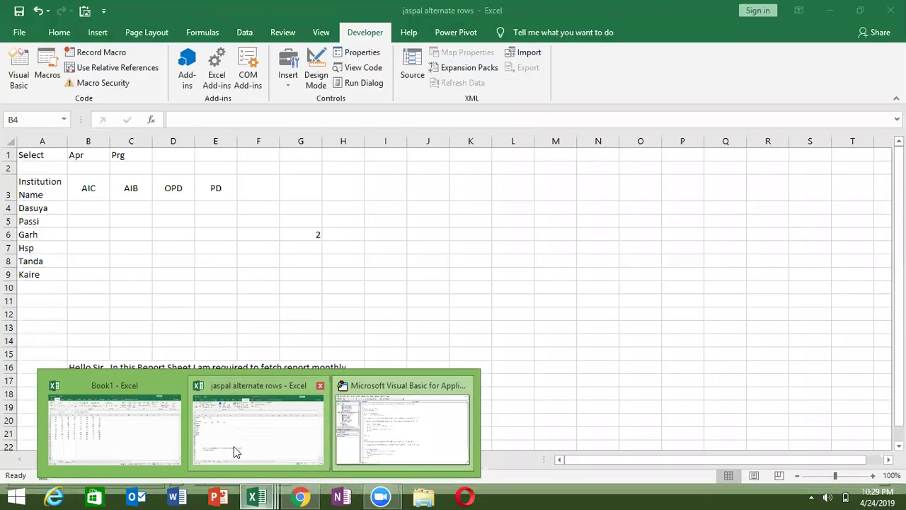
click(233, 446)
Start =sumD in B4 with arguments A4 (Dasuya), B1 (Apr), C1 (Prg) and B3 (AIC)
text(=sum)
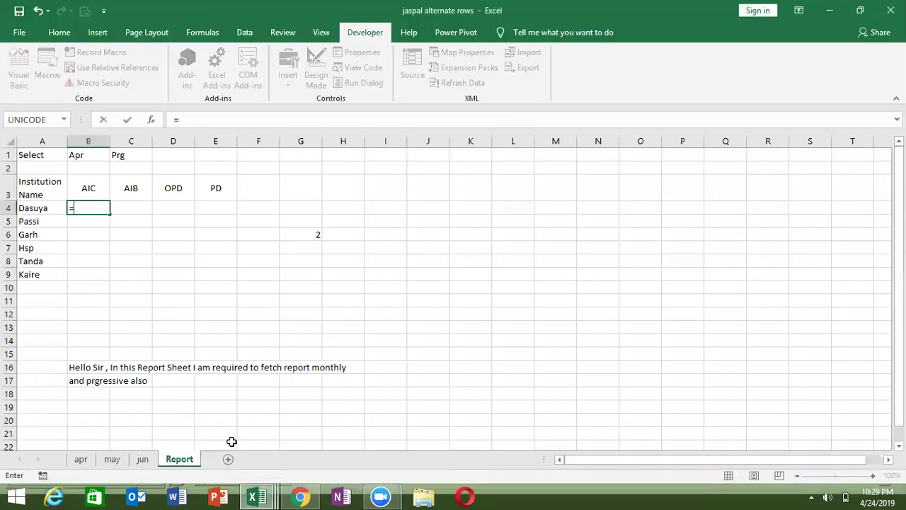
key(Down)
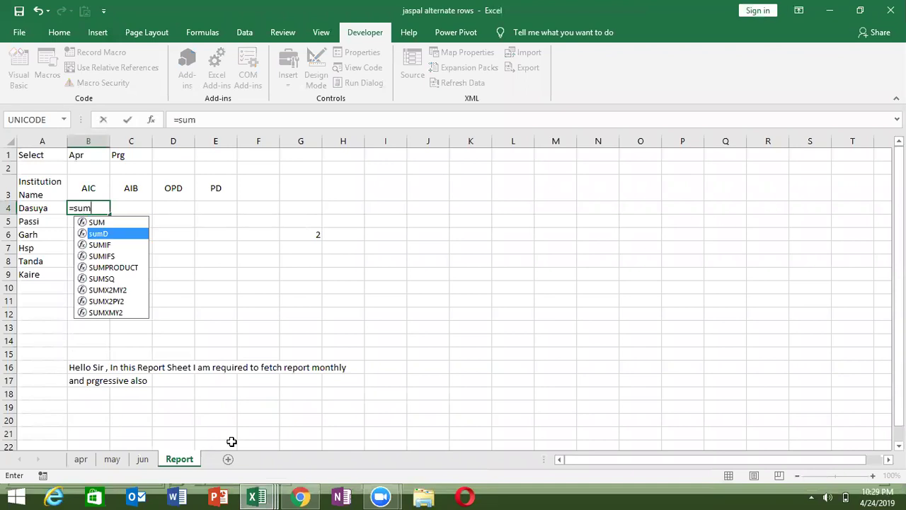
key(Tab)
click(56, 207)
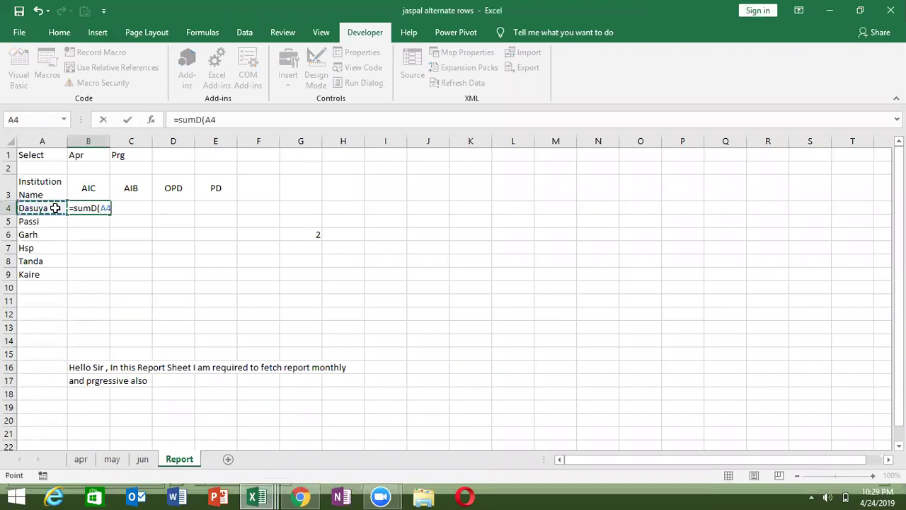
text(,)
click(100, 154)
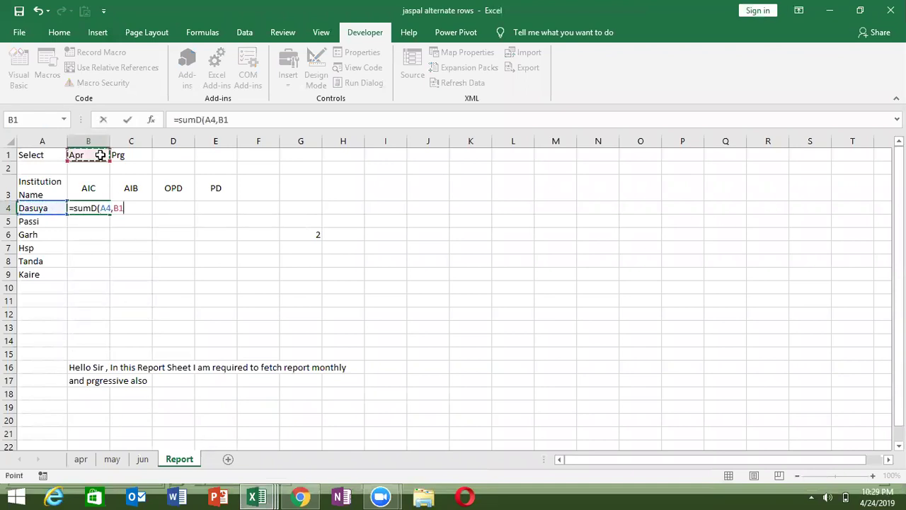
text(,)
click(125, 155)
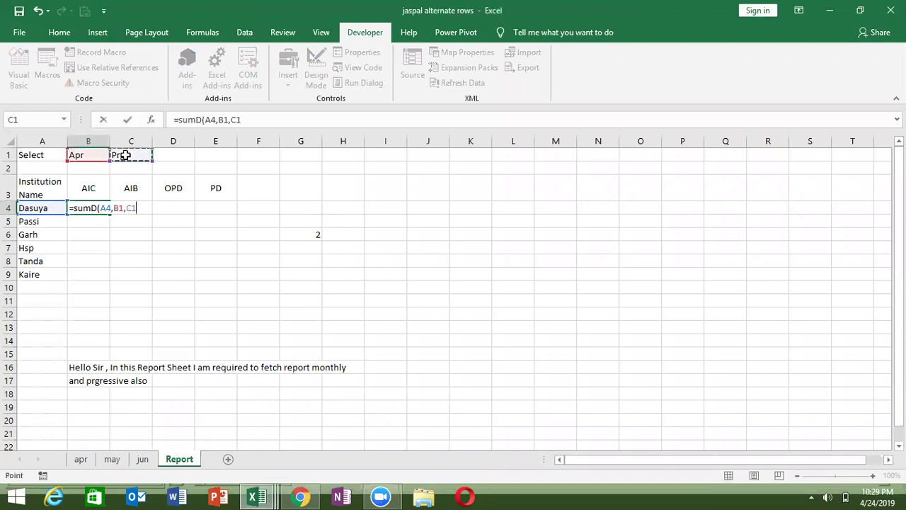
text(,)
click(96, 192)
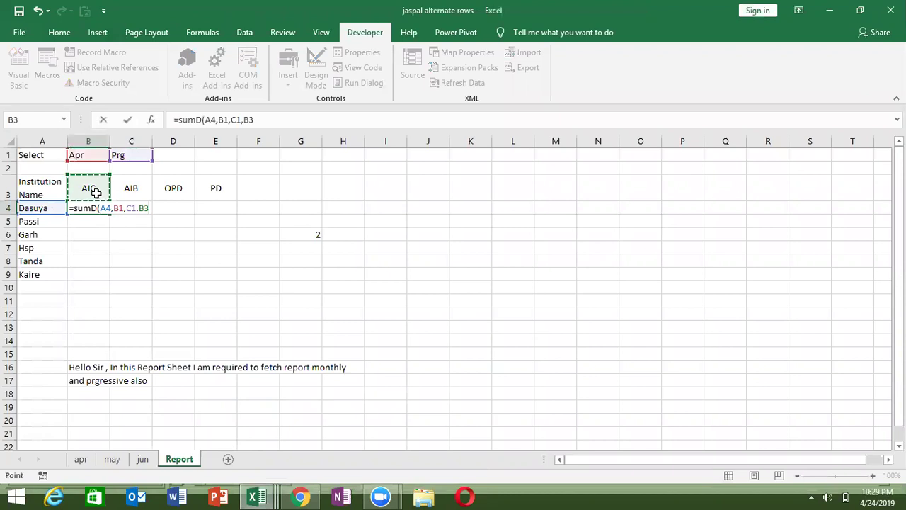
Enter =sumD(A4,B1,C1,B3) and dismiss the 'End If without block If' compile error
text())
key(Return)
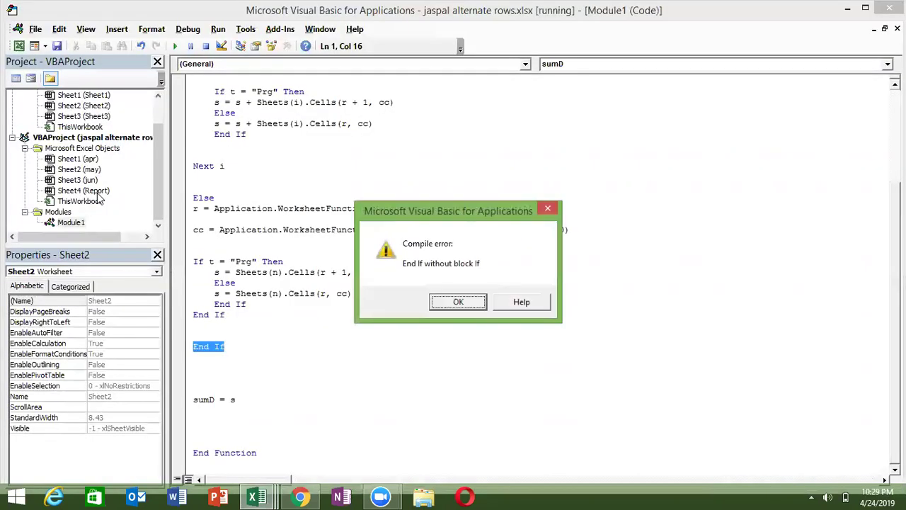
key(Return)
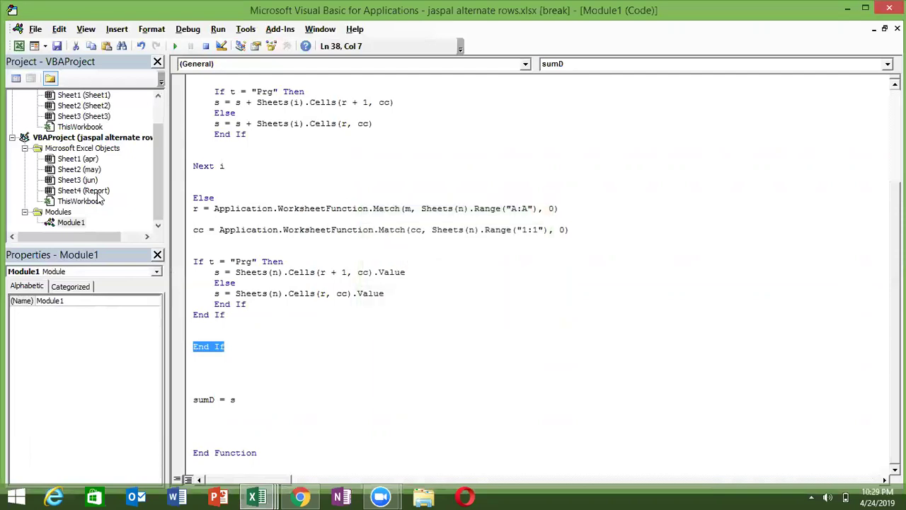
Inspect the If blocks and insert a blank line above the For loop
key(Right)
key(Up)
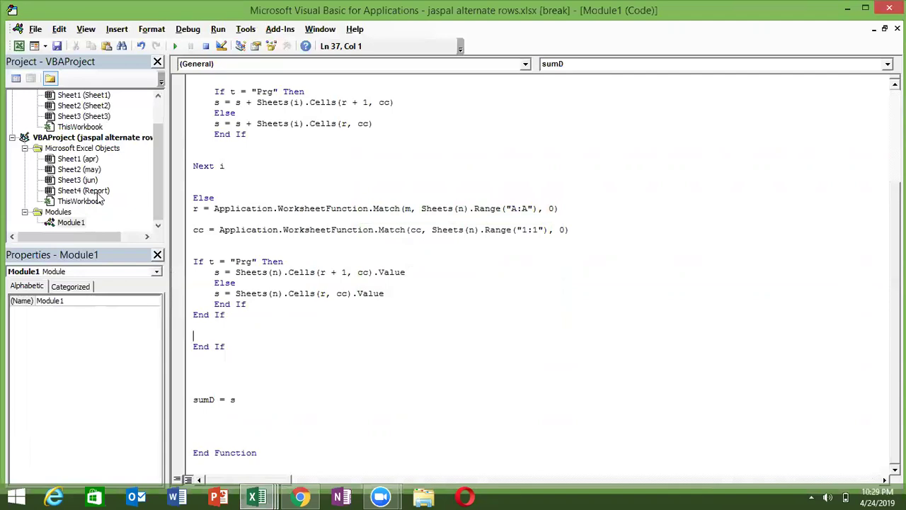
key(Up)
key(Up)
key(Up)
key(Up)
key(Up)
key(Up)
key(Up)
key(Up)
key(Up)
key(Up)
key(Up)
key(Up)
key(Up)
key(Down)
key(Up)
key(Down)
key(Down)
key(Down)
key(Down)
key(Down)
key(Down)
key(Down)
key(Left)
key(Left)
key(Left)
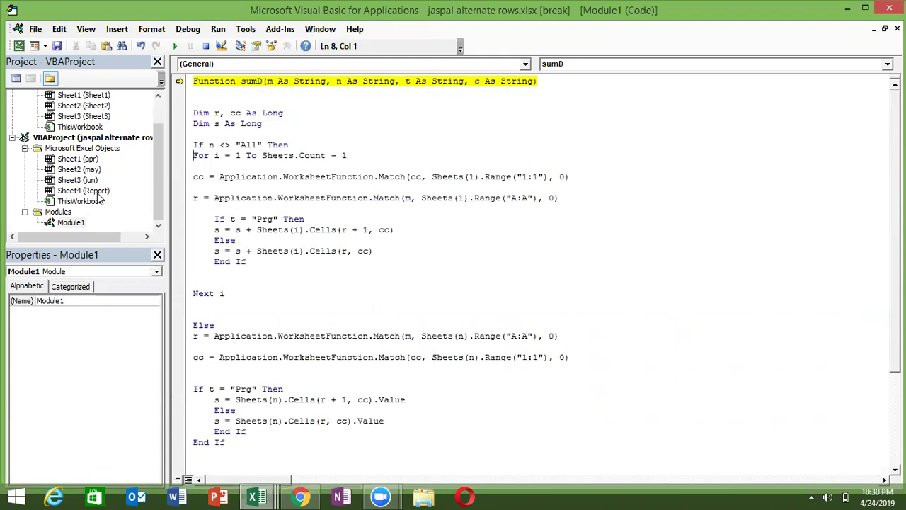
key(Return)
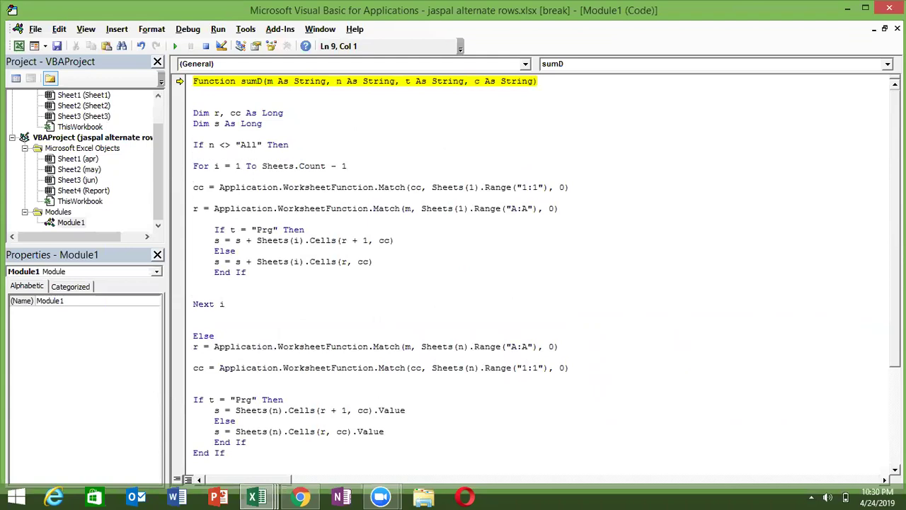
key(shift+Down)
key(shift+Down)
key(shift+Down)
key(shift+Down)
key(shift+Down)
key(shift+Down)
key(shift+Down)
key(shift+Up)
click(194, 134)
key(shift+Down)
Find the extra End If line after the Else branch and delete it
key(Down)
key(Down)
key(Down)
key(Right)
key(Right)
key(Down)
key(Down)
key(Down)
key(Down)
key(Down)
key(Down)
key(Up)
key(Up)
key(Up)
key(Down)
key(Down)
key(Down)
key(Down)
key(Down)
key(Down)
key(Down)
key(Down)
key(Down)
key(Right)
key(Down)
key(Down)
key(Down)
key(Down)
key(Down)
key(Down)
key(Down)
key(Up)
key(Up)
key(Up)
key(Up)
key(Down)
key(Down)
key(shift+End)
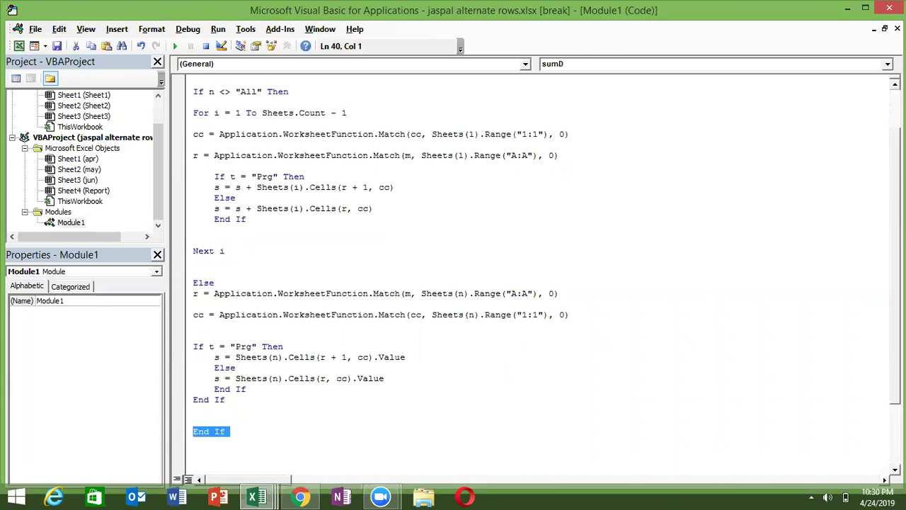
key(Delete)
key(Down)
key(Down)
key(Down)
key(Down)
key(Down)
key(Down)
key(Down)
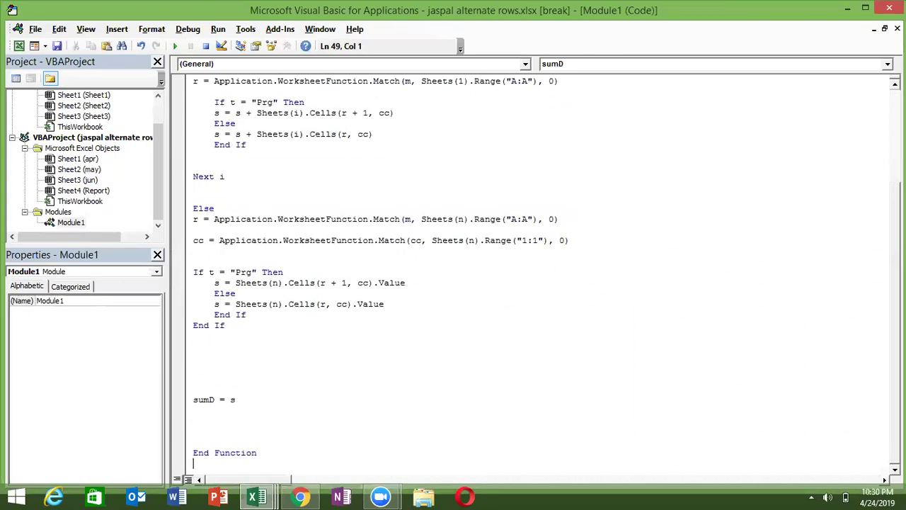
key(alt+Tab)
key(alt+Tab)
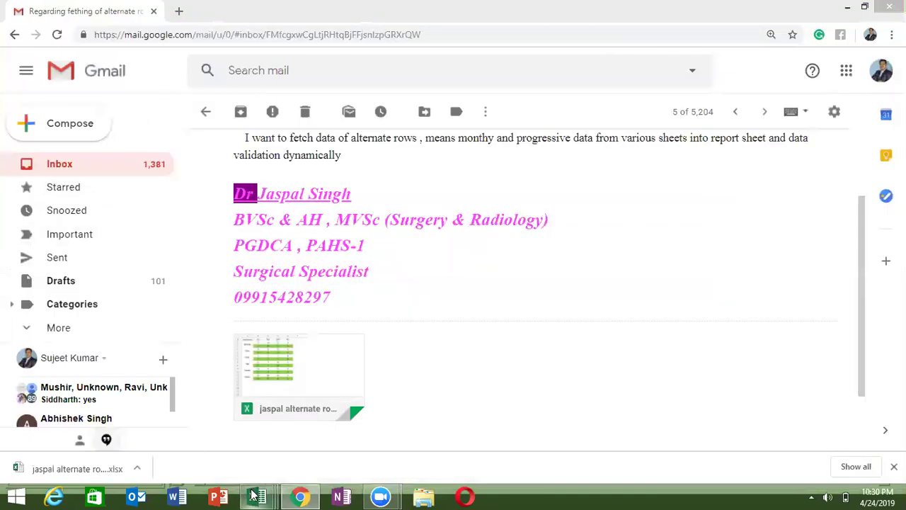
Resume execution in the VBA editor to leave break mode
mouse_move(255, 496)
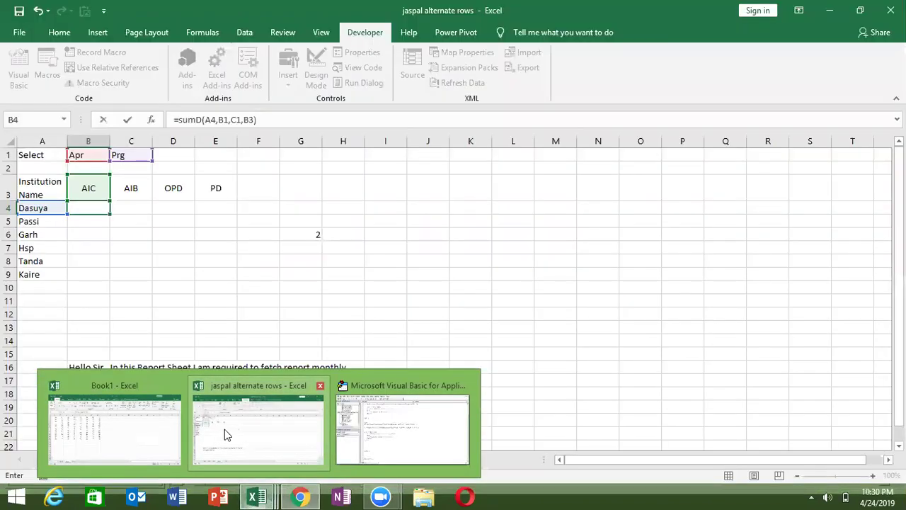
click(224, 429)
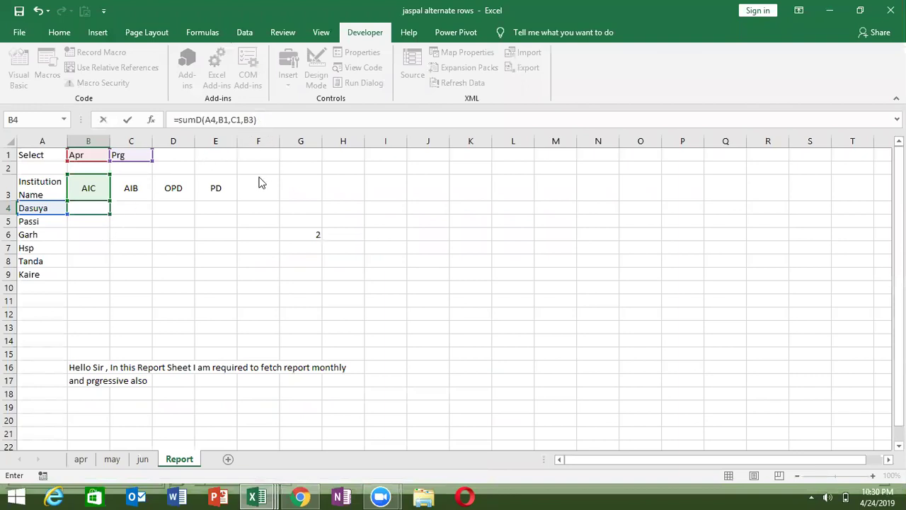
key(alt+Tab)
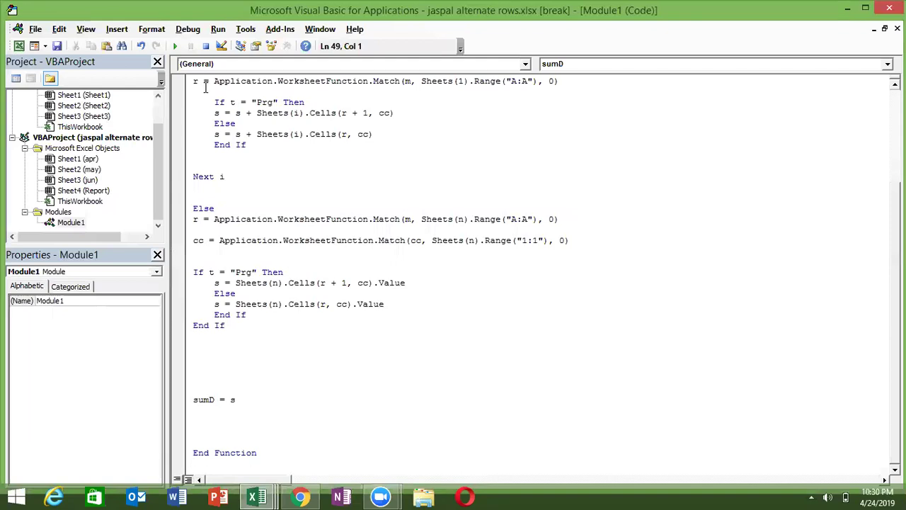
click(174, 46)
click(235, 206)
Re-enter the B4 sumD formula to recalculate it, which now shows #VALUE!
key(alt+Tab)
key(Tab)
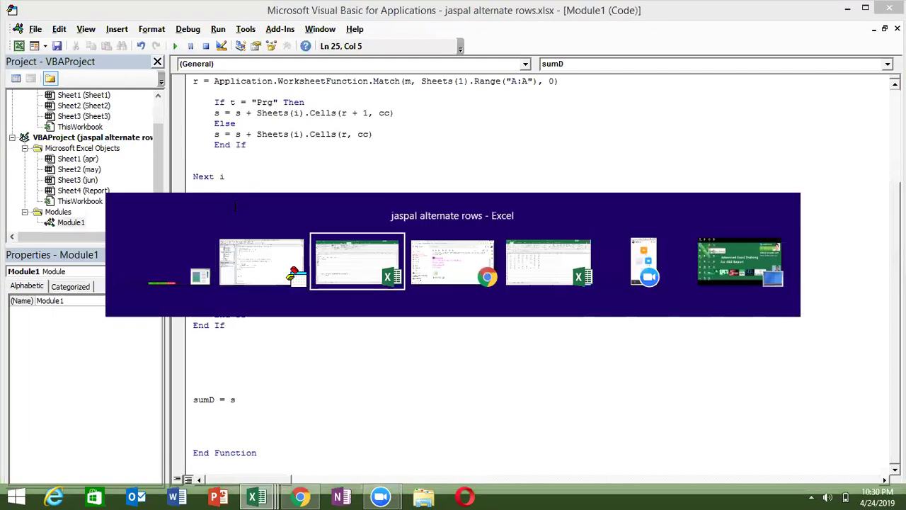
click(101, 207)
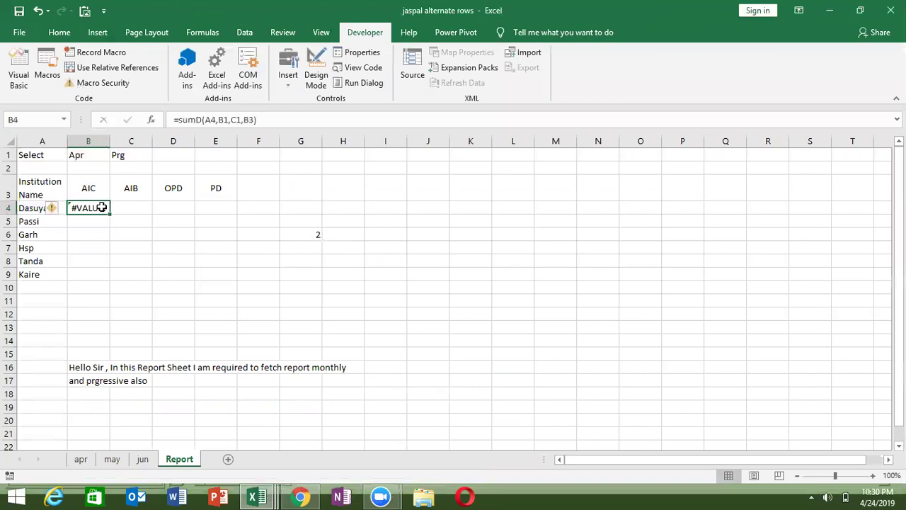
double_click(101, 207)
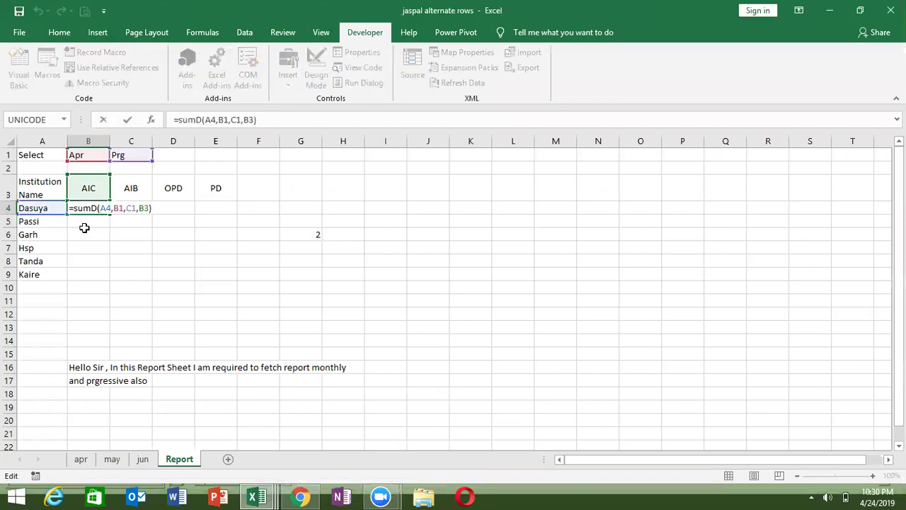
key(Return)
key(Up)
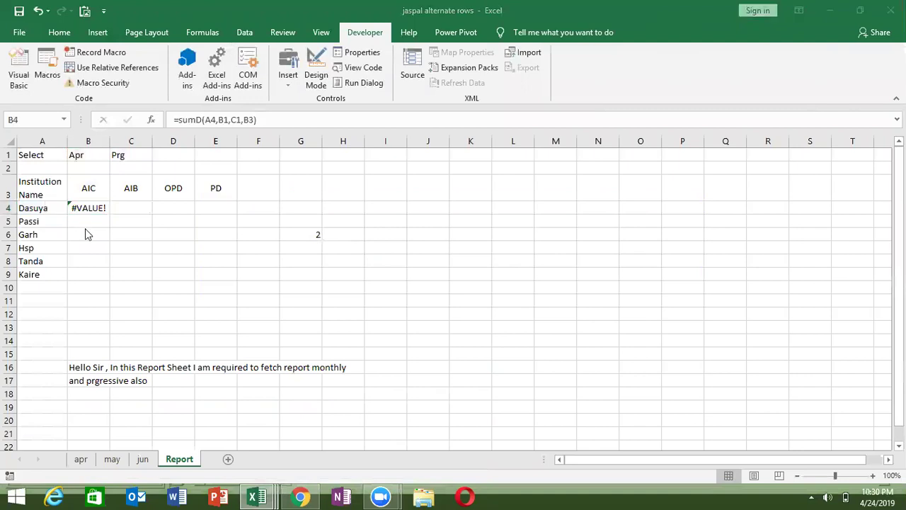
key(alt+Tab)
key(alt+Tab)
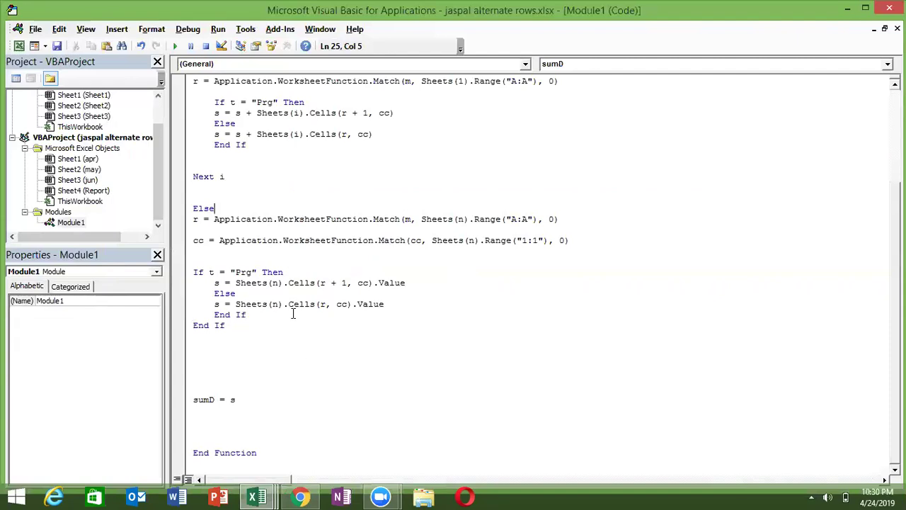
Change Sheets(1) to Sheets(i) in the loop's cc and r lookup lines
key(Up)
key(Up)
key(Up)
key(Up)
key(Down)
key(Down)
key(Down)
key(Down)
key(Up)
key(Up)
key(Up)
key(Up)
key(Up)
key(Up)
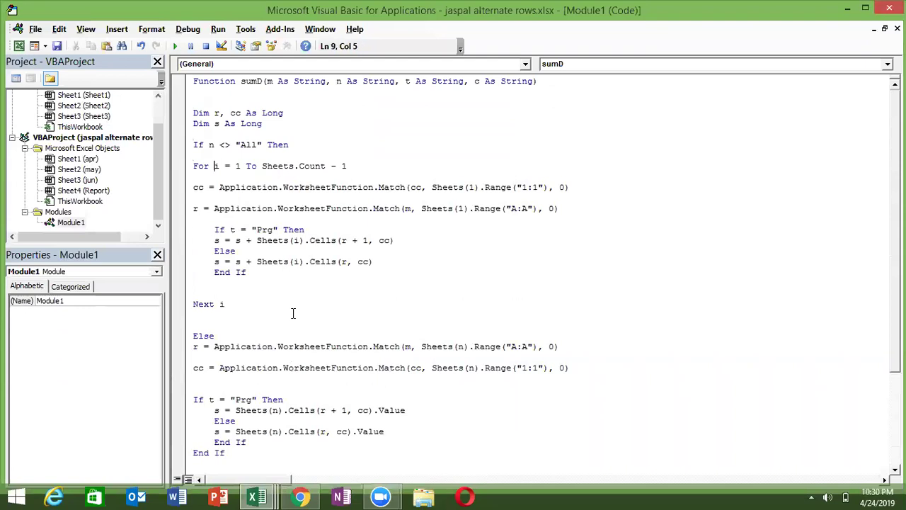
key(Down)
key(Down)
double_click(472, 187)
text(i)
double_click(460, 208)
text(i)
Look over the Else branch, monthly sum line and Next i in the loop
double_click(417, 251)
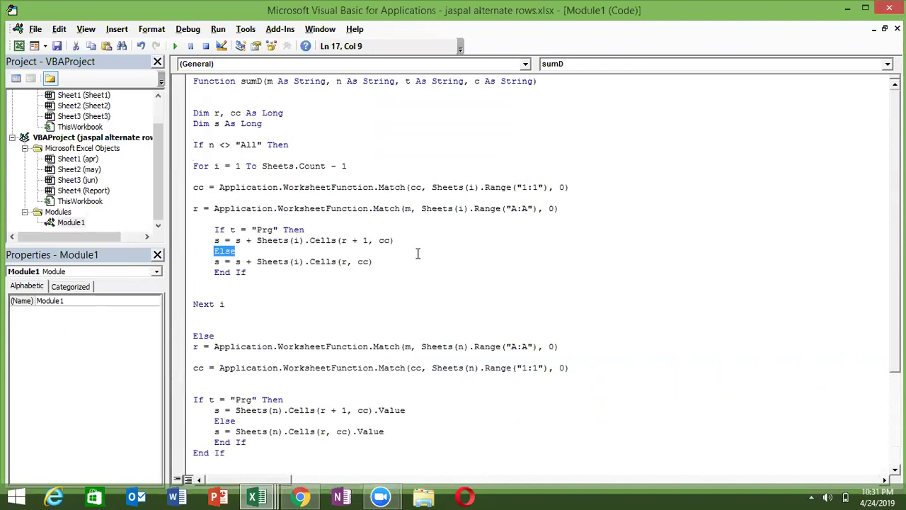
click(413, 263)
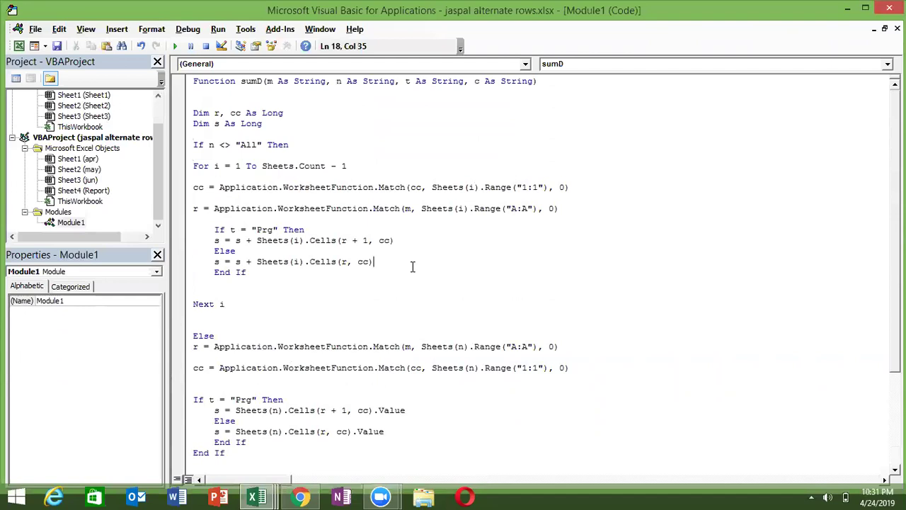
key(Down)
key(Down)
key(Down)
key(Down)
key(Down)
key(Down)
key(Down)
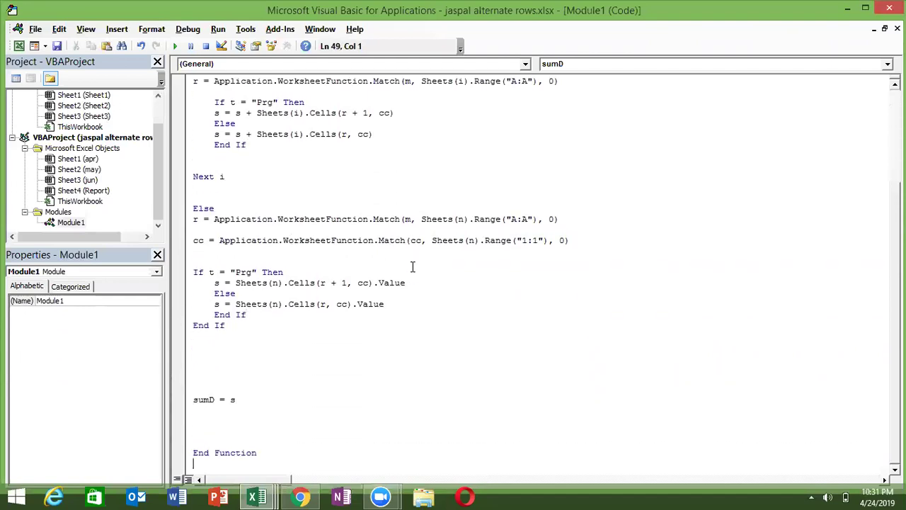
key(Up)
key(Up)
key(Up)
key(Up)
key(Up)
key(Up)
key(Up)
key(Up)
key(Up)
key(Up)
key(Up)
key(Left)
key(Up)
key(Up)
key(Up)
key(Up)
key(Up)
key(Up)
key(Up)
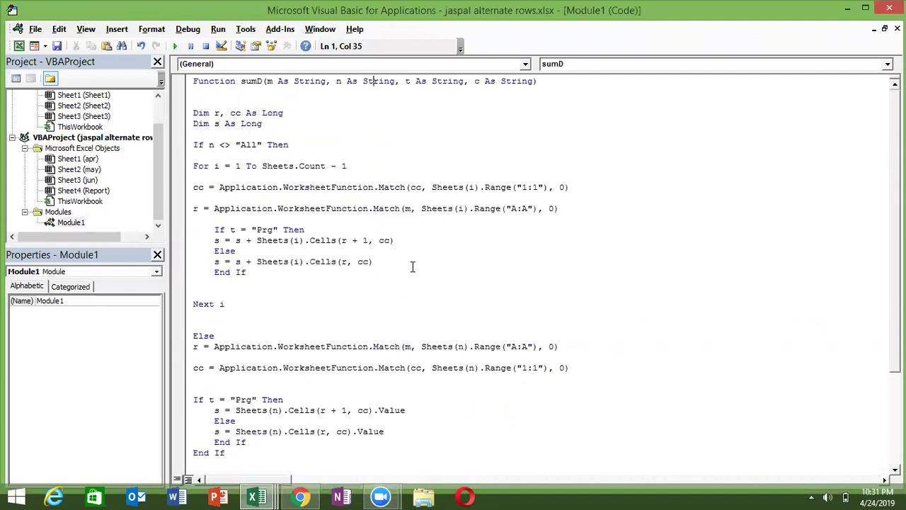
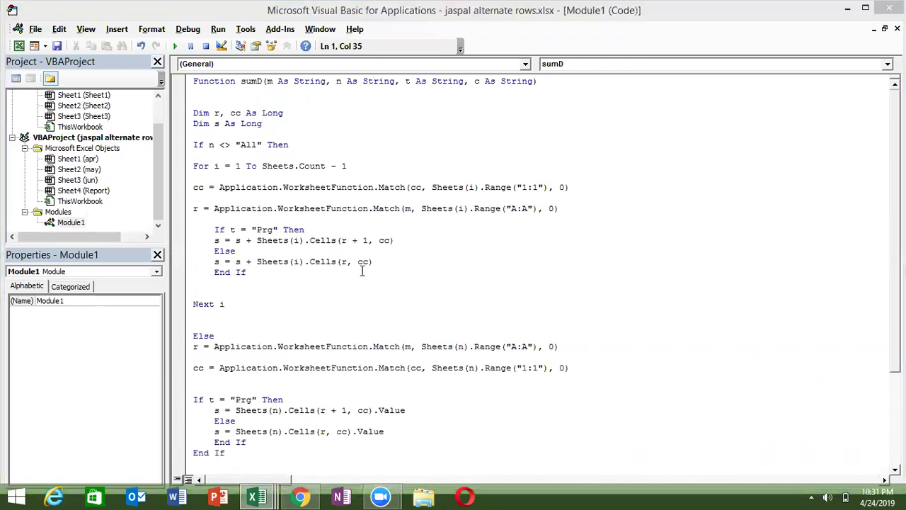
Re-enter B4's sumD formula on the Report sheet and check the month value in B1
key(alt+Tab)
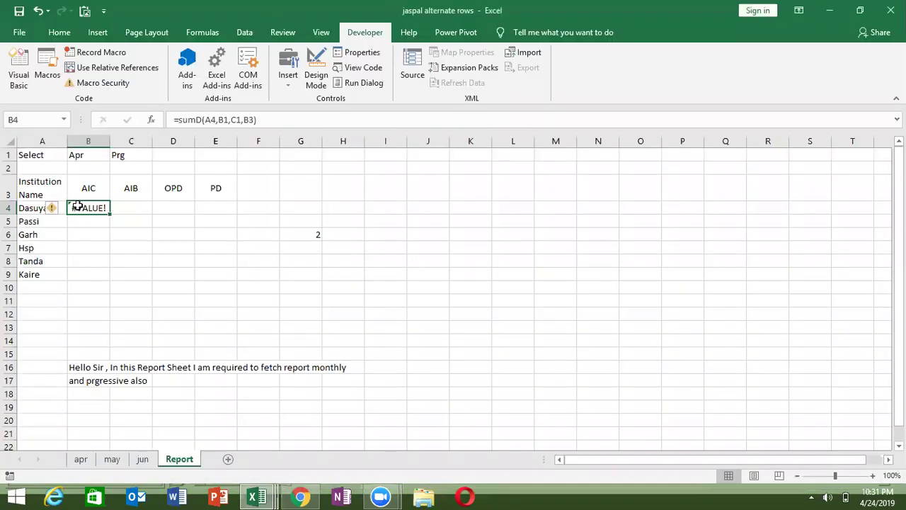
double_click(79, 207)
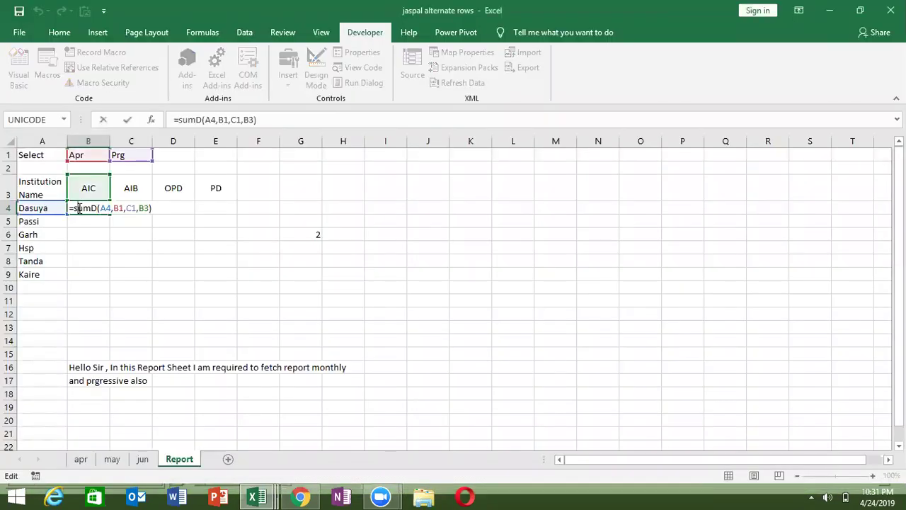
key(Return)
click(79, 207)
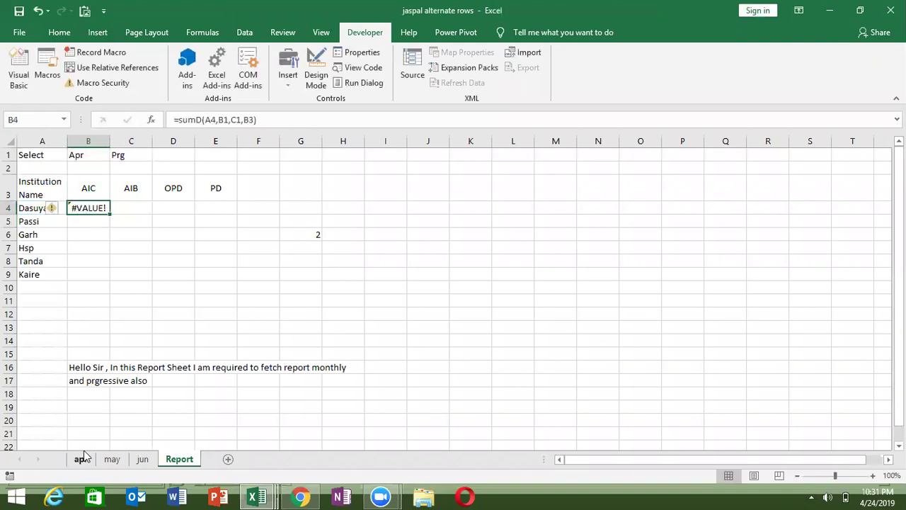
click(77, 155)
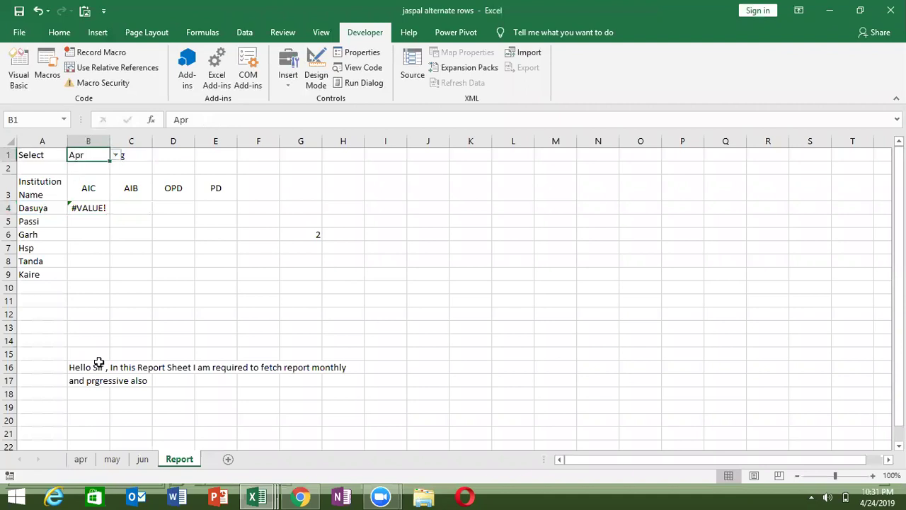
Rename the apr sheet tab to Apr
click(90, 459)
double_click(88, 459)
text(A)
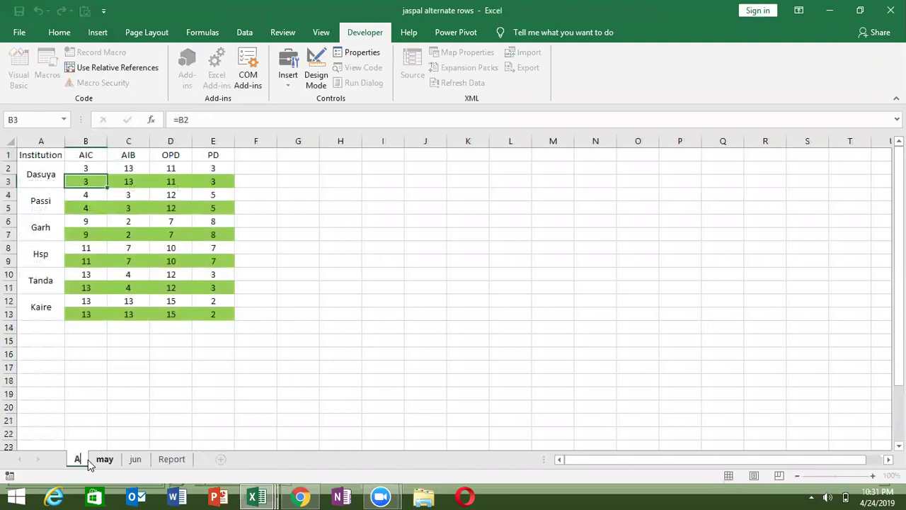
text(pr)
key(Return)
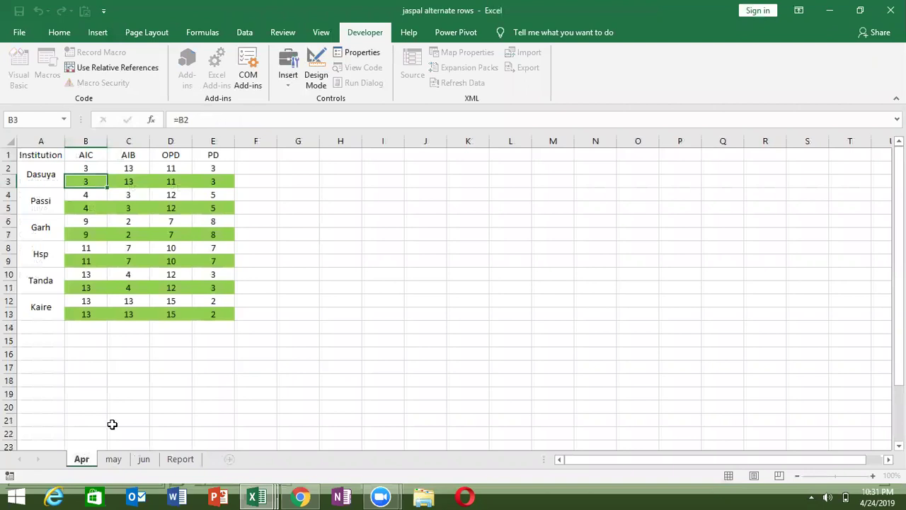
click(112, 424)
Recalculate B4 on the Report sheet again, still #VALUE!, and return to the VBA editor
click(179, 460)
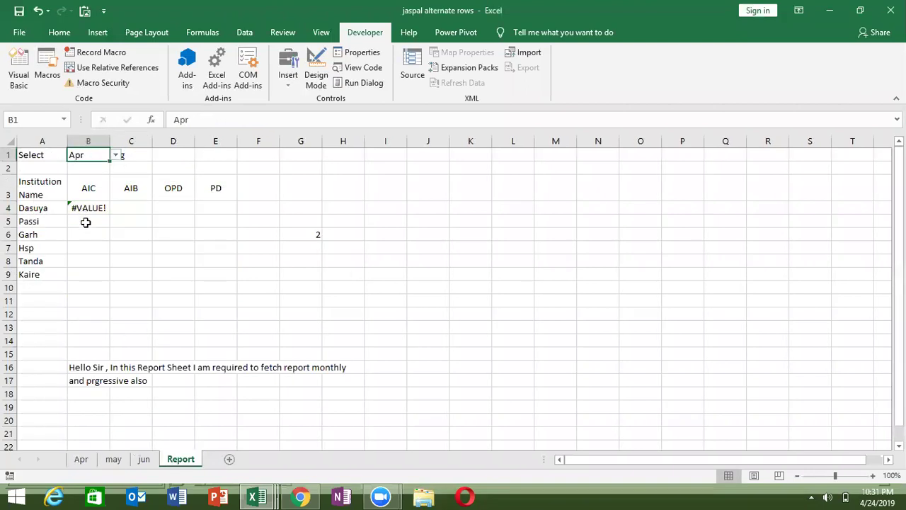
double_click(91, 208)
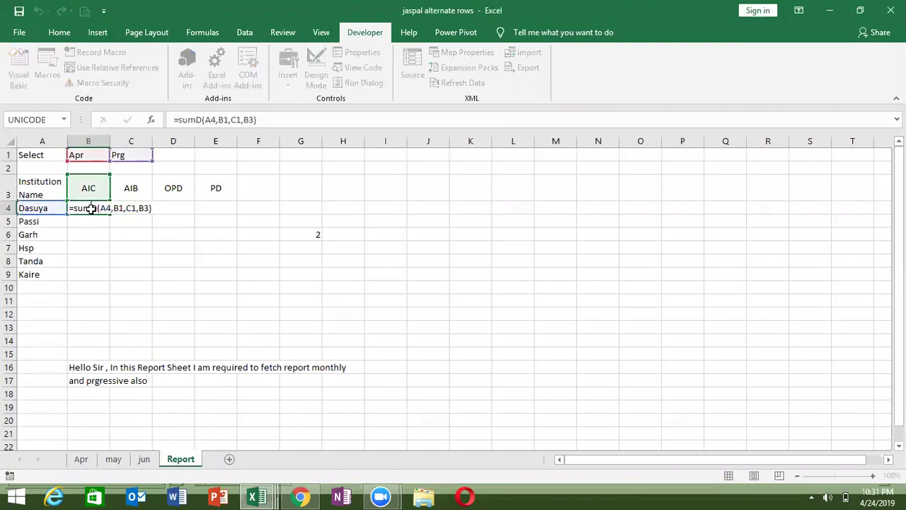
key(Return)
click(90, 208)
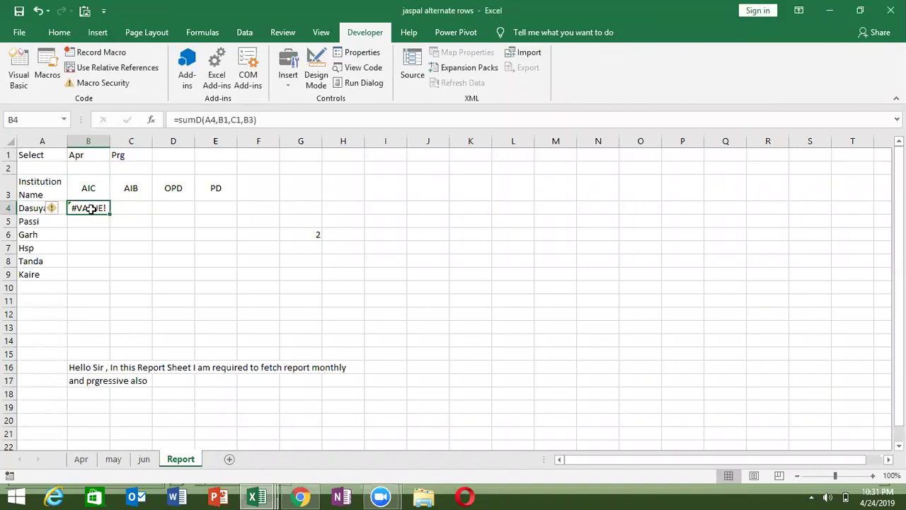
key(alt+Tab)
key(Tab)
key(Tab)
key(Tab)
key(Tab)
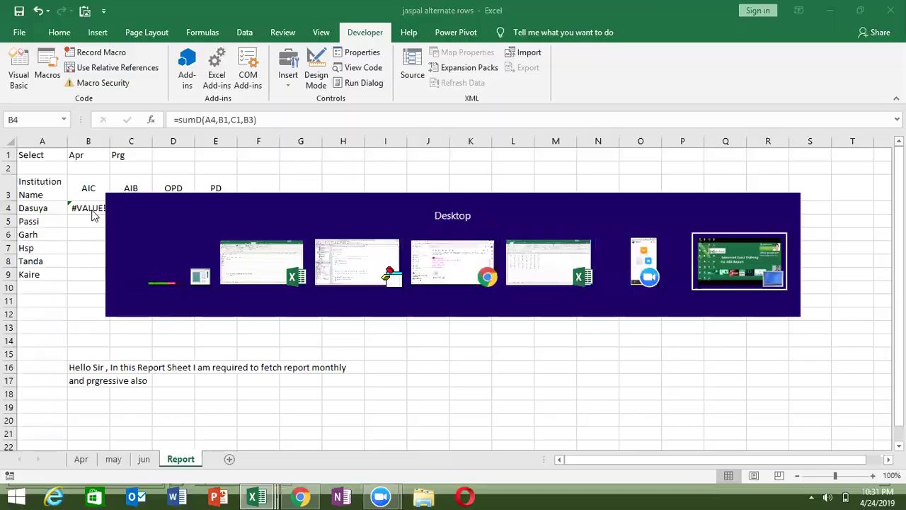
key(Tab)
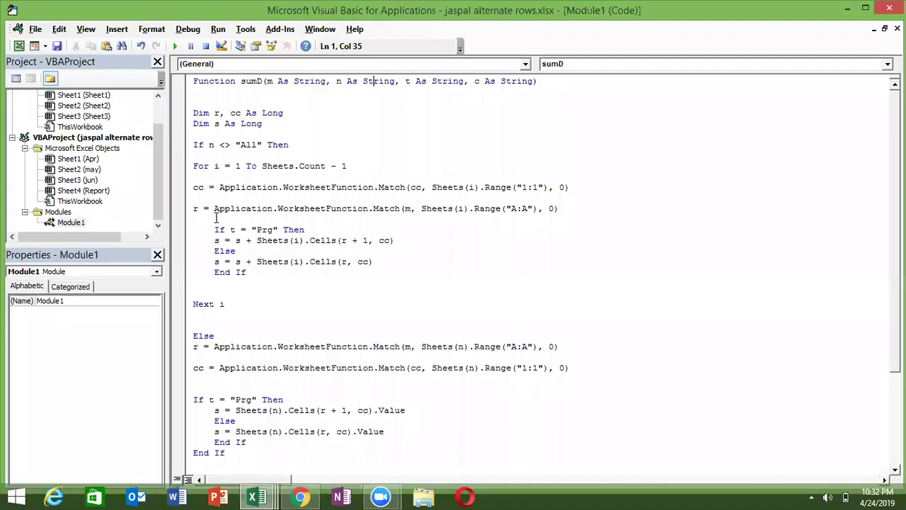
Change both Match(cc, lookups in sumD to Match(c,
click(413, 196)
double_click(414, 188)
text(c)
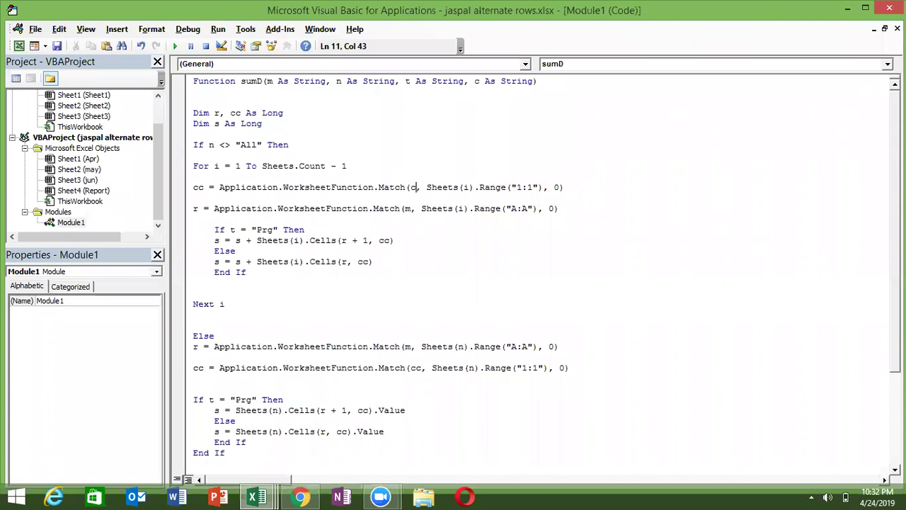
click(410, 206)
click(408, 197)
click(415, 368)
double_click(415, 368)
text(c)
click(399, 383)
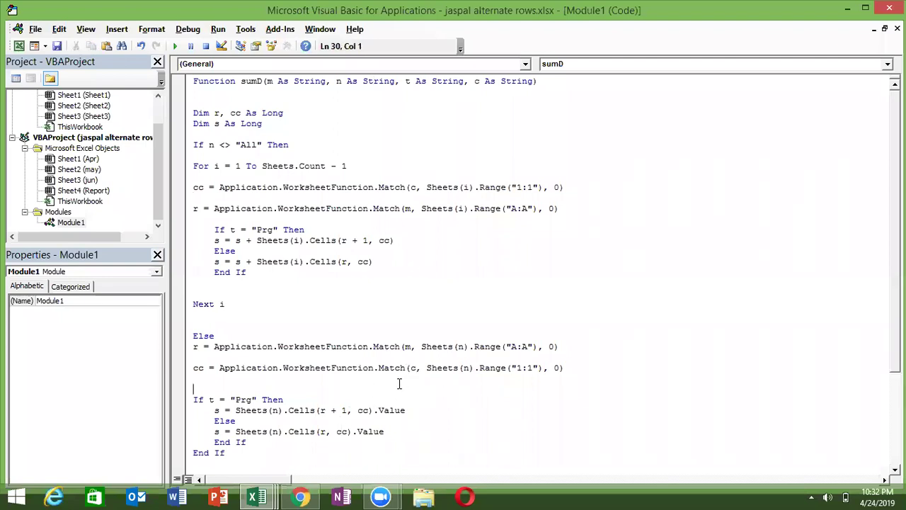
Recalculate B4 on the Report sheet so it shows 28
key(alt+Tab)
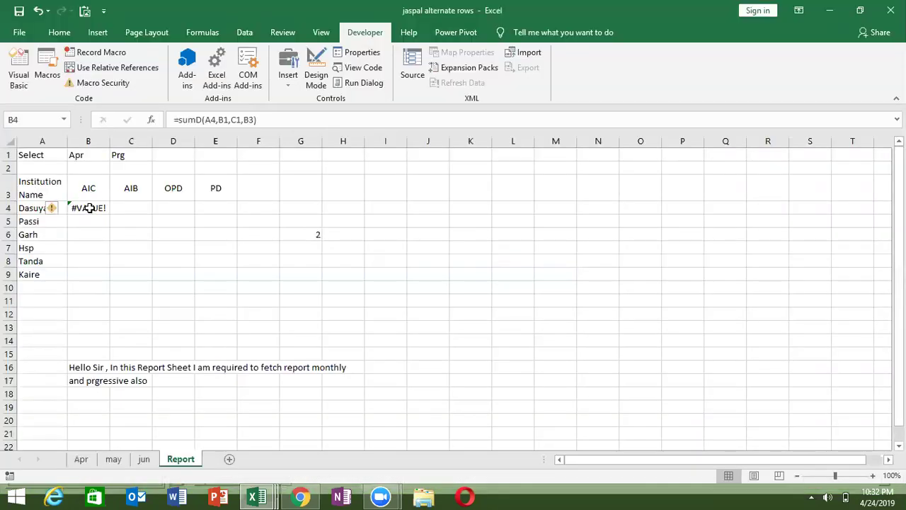
double_click(90, 208)
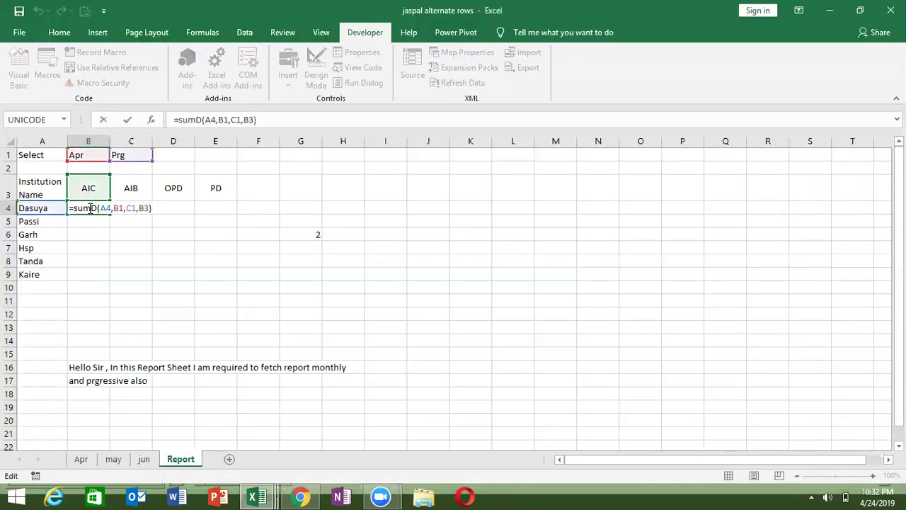
key(Return)
click(90, 207)
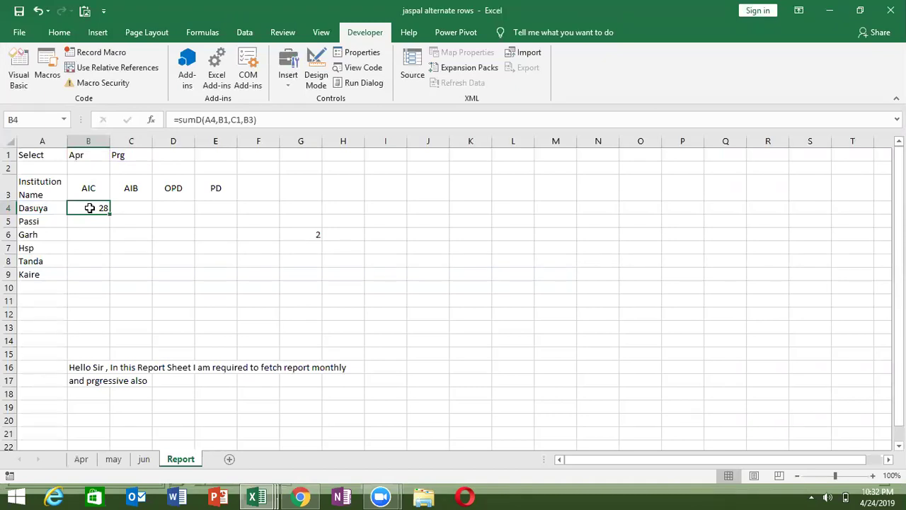
key(alt+Tab)
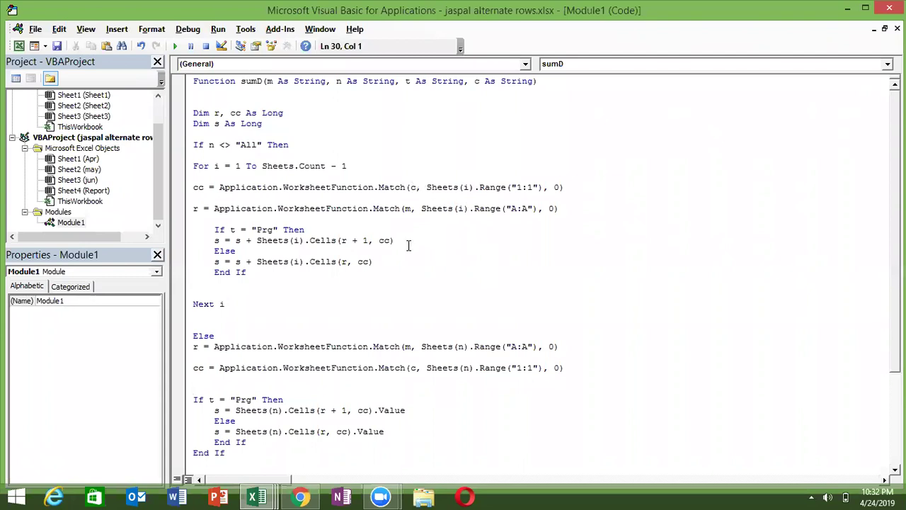
key(alt+Tab)
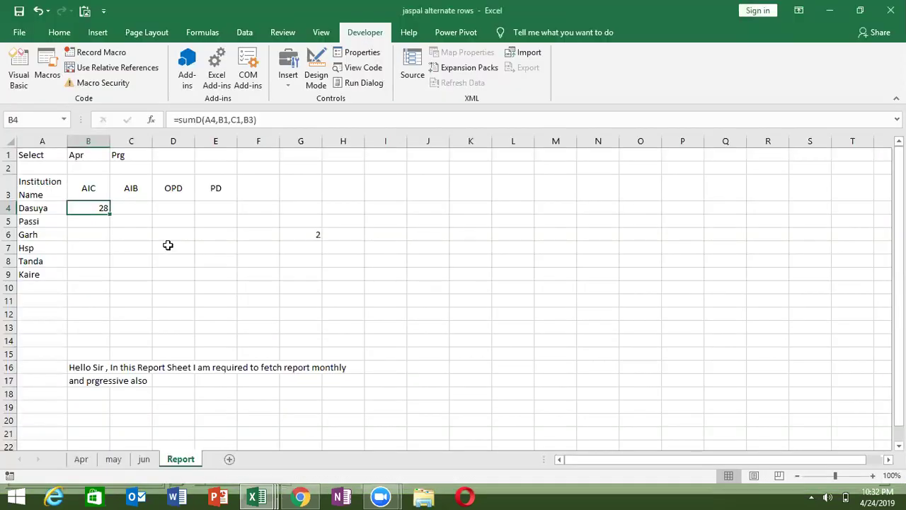
Anchor B4's formula as =sumD($A4,$B$1,$C$1,B$3)
click(212, 120)
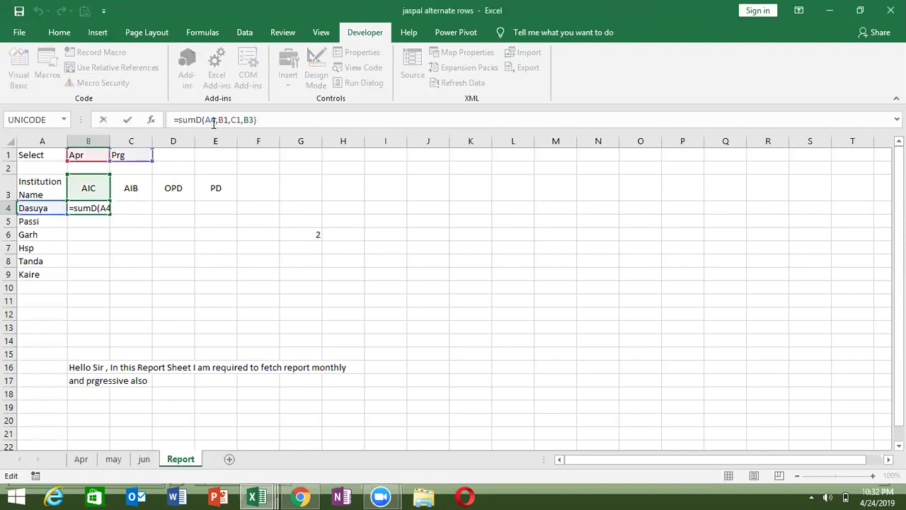
key(Left)
text($)
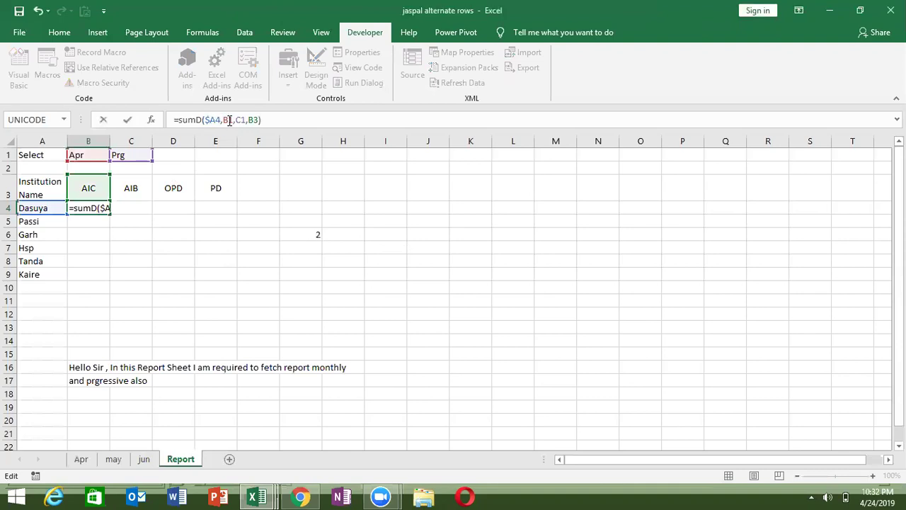
double_click(228, 120)
key(F4)
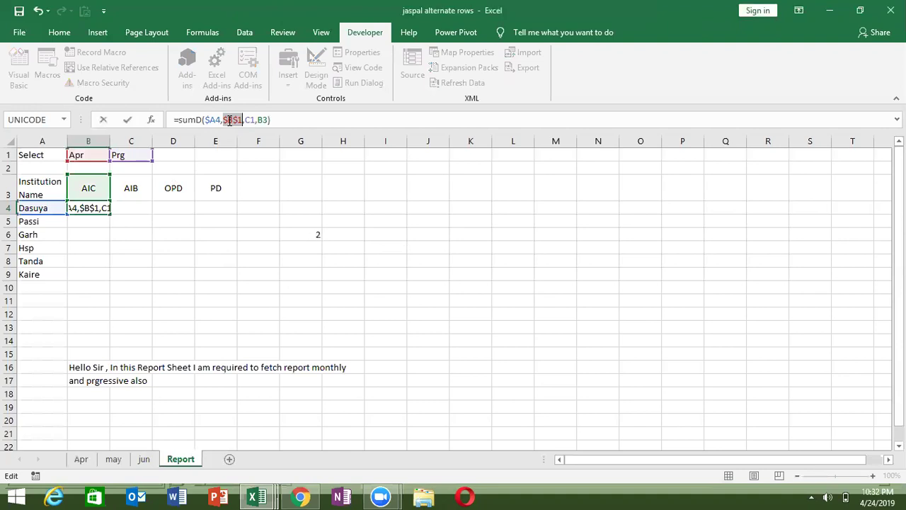
click(253, 120)
double_click(252, 119)
key(F4)
click(273, 119)
text($)
key(Return)
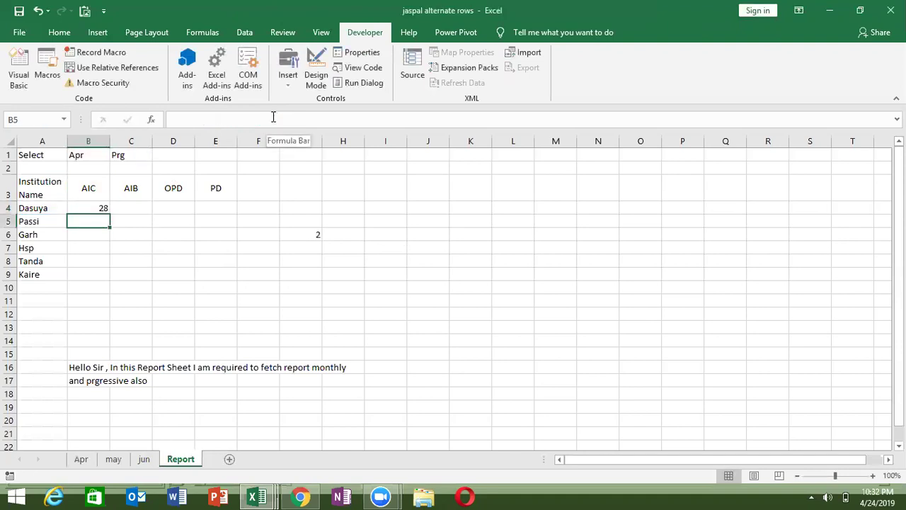
Fill B4's formula right to E4 and down through row 9
key(Up)
key(shift+Right)
key(shift+Right)
key(shift+Right)
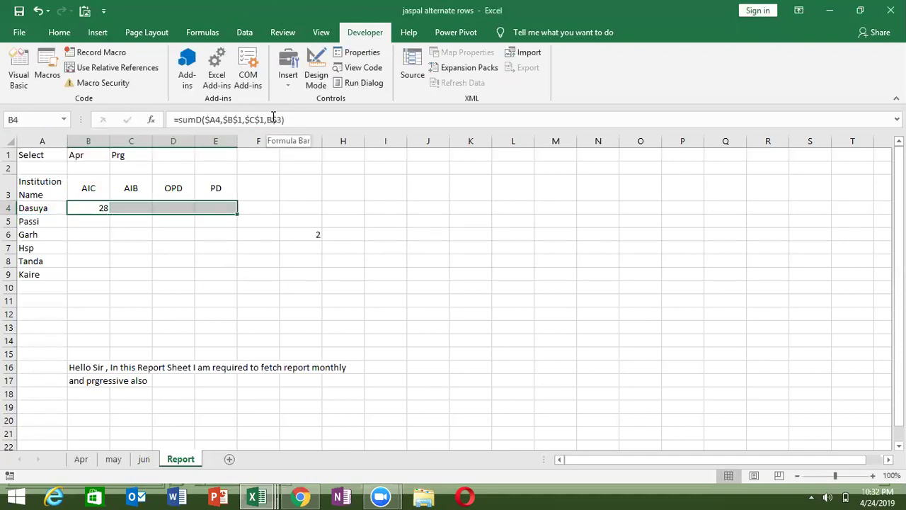
key(ctrl+r)
key(shift+Down)
key(shift+Down)
key(shift+Down)
key(shift+Down)
key(shift+Down)
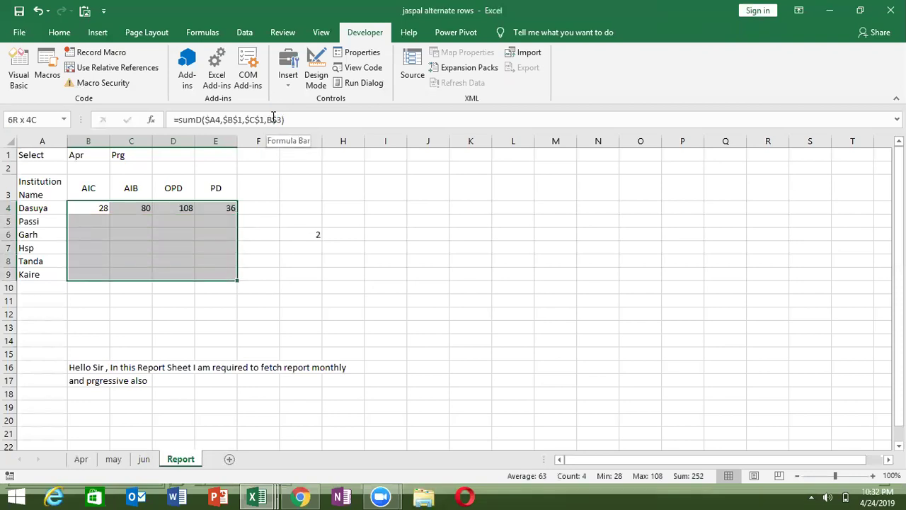
key(ctrl+d)
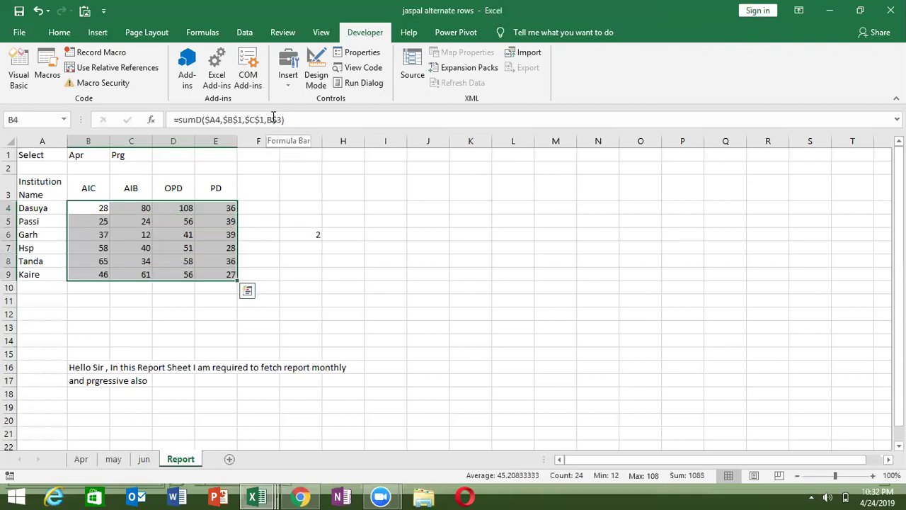
Set report type C1 to Prg and month B1 to All, then check the code and C5
click(148, 154)
click(159, 160)
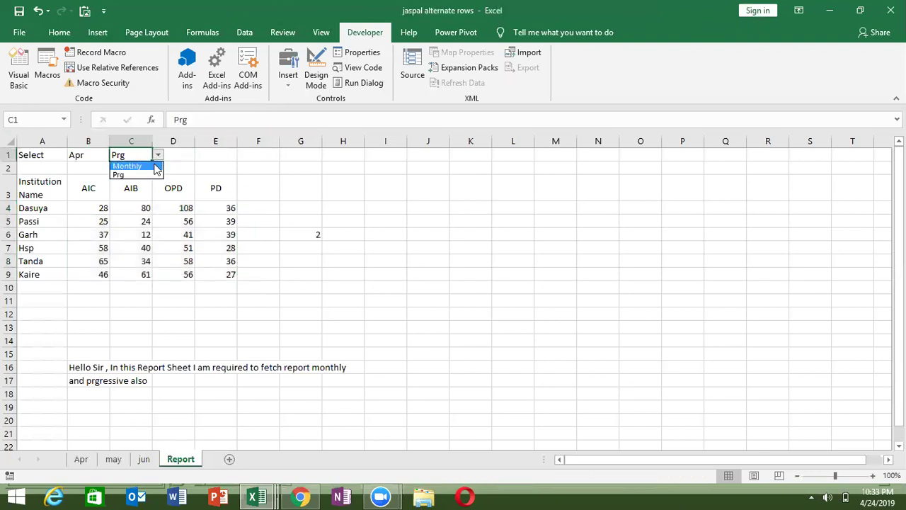
click(157, 166)
click(158, 155)
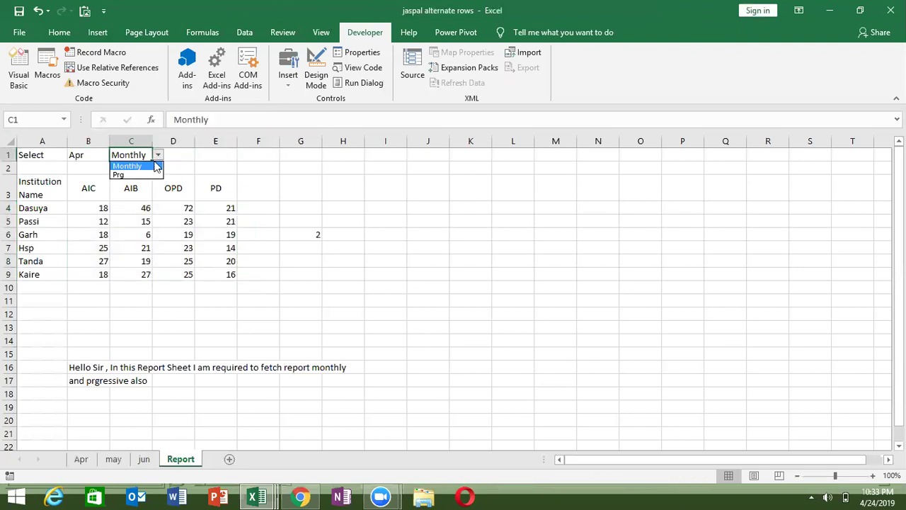
click(151, 174)
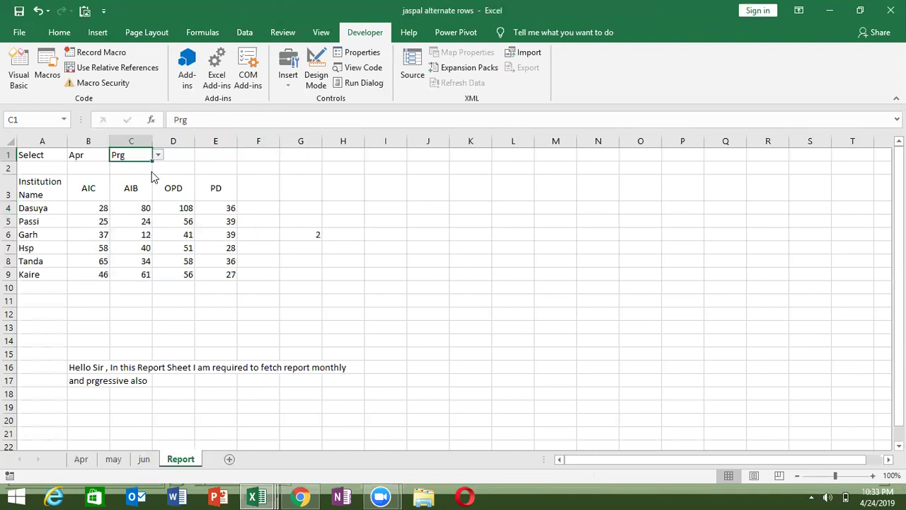
click(105, 155)
click(115, 155)
click(102, 166)
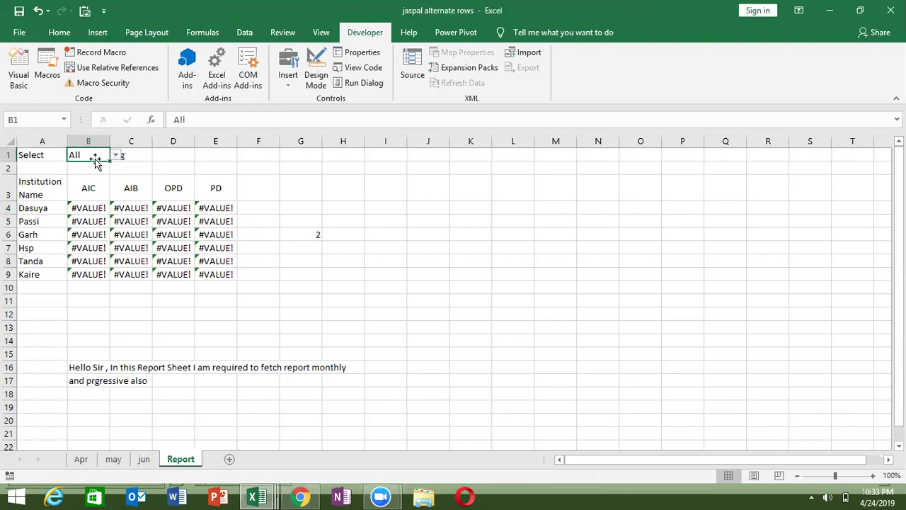
key(alt+F11)
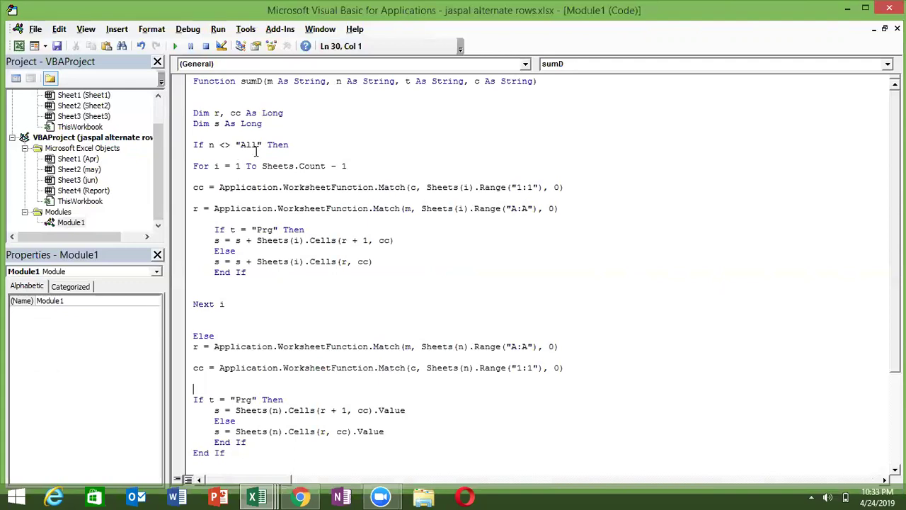
key(alt+F11)
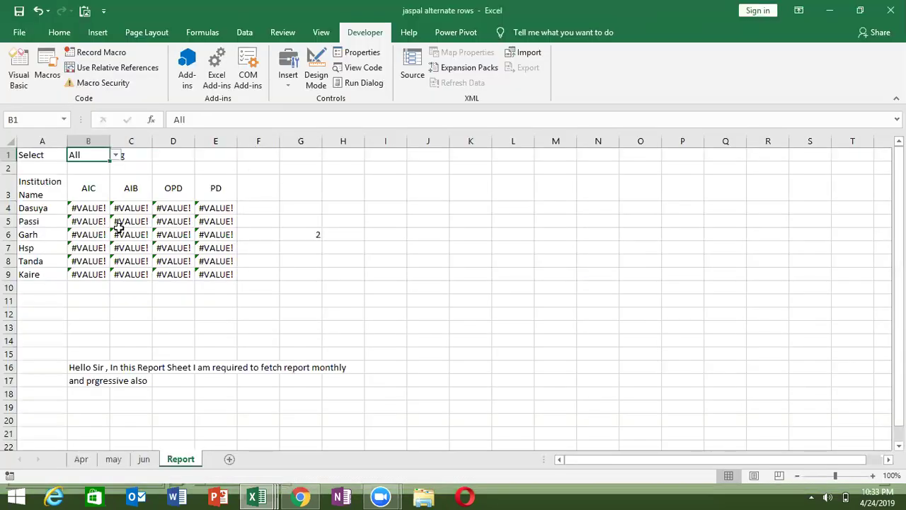
click(115, 221)
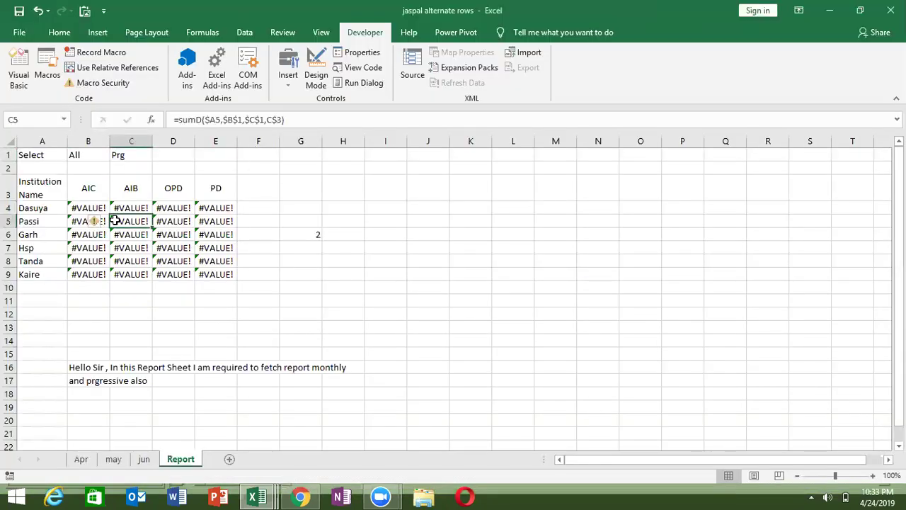
Try Apr, May, Jun and All as B1's month, then go to sumD's End If line
click(97, 156)
click(114, 154)
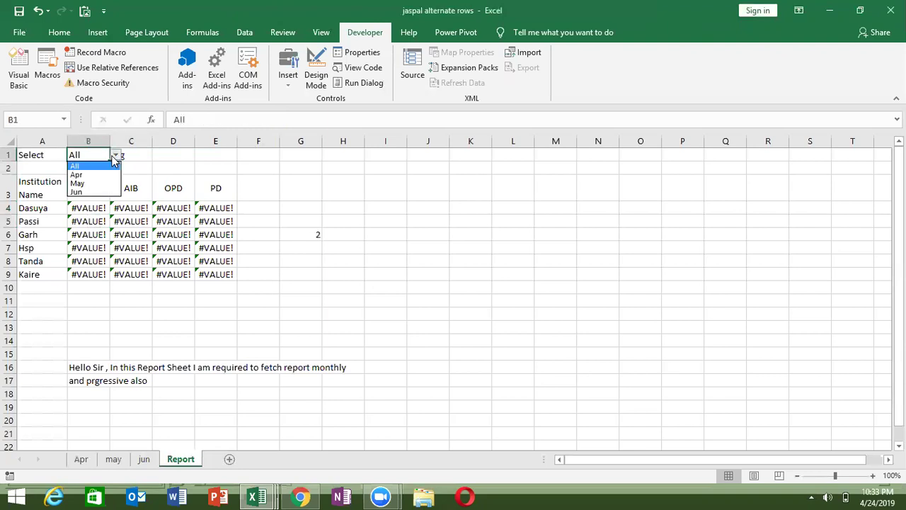
click(76, 175)
click(115, 154)
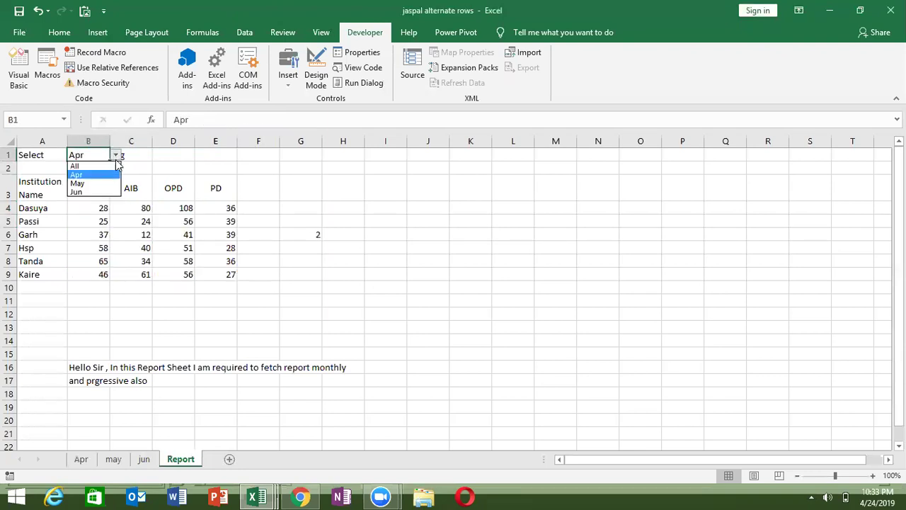
click(78, 184)
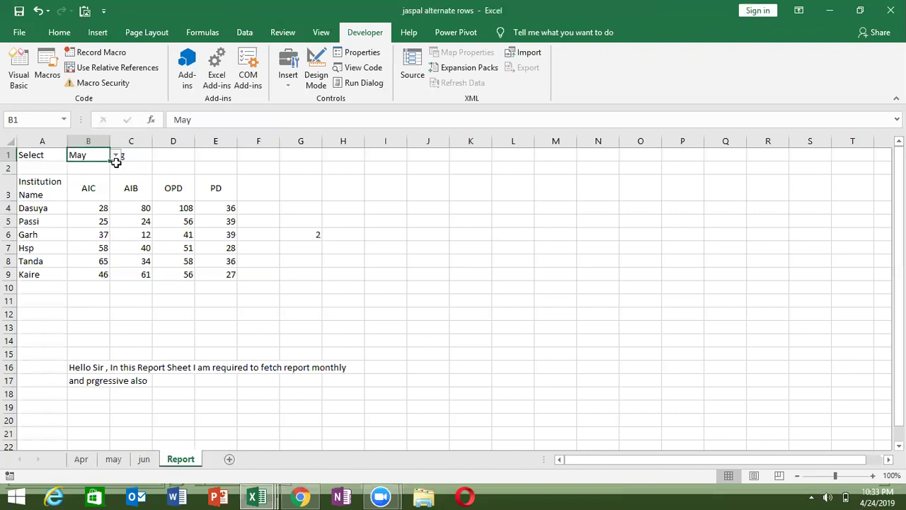
click(116, 155)
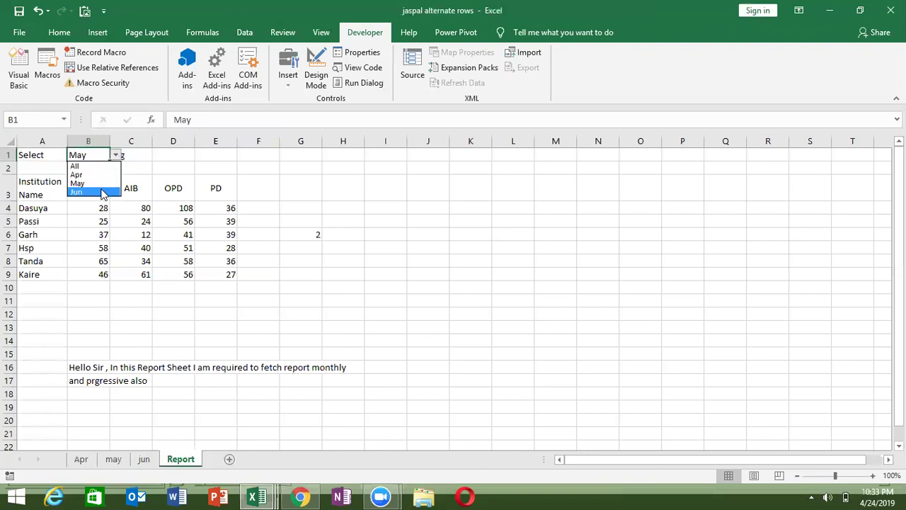
click(103, 192)
click(116, 154)
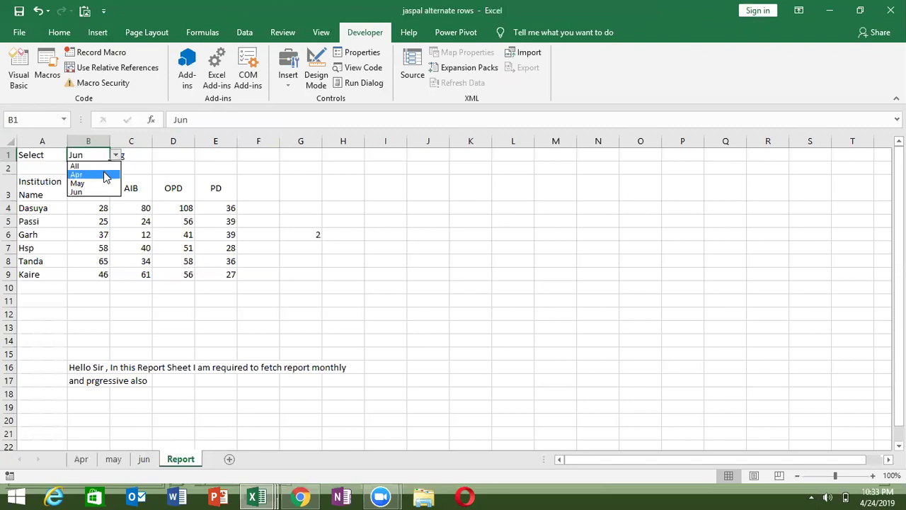
click(105, 166)
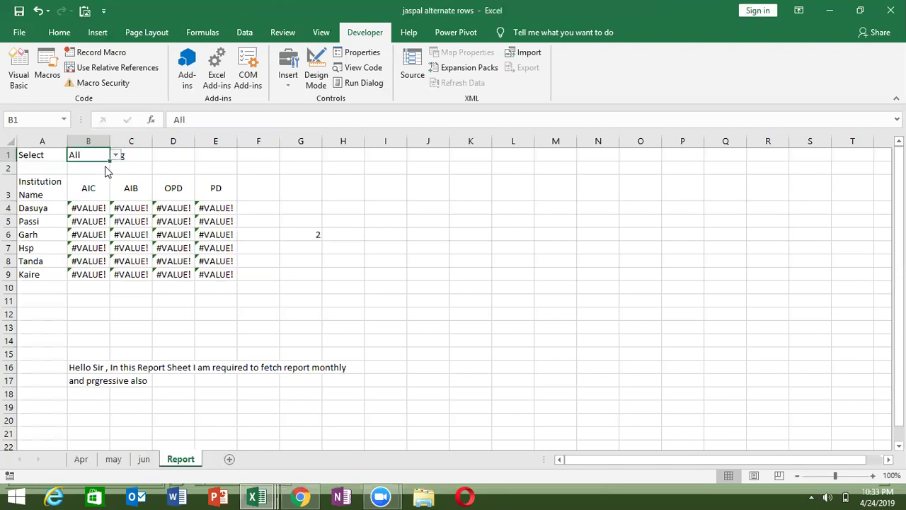
key(alt+F11)
click(210, 272)
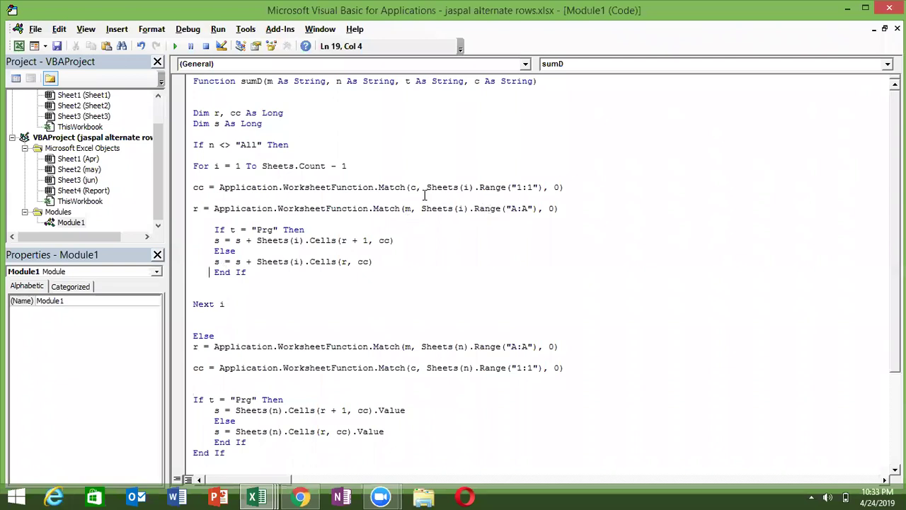
Inspect the m, cc, Sheets, Range A:A and 1:1 arguments in sumD's Match calls, then return to Excel
double_click(408, 209)
double_click(363, 262)
click(409, 215)
double_click(408, 209)
double_click(430, 208)
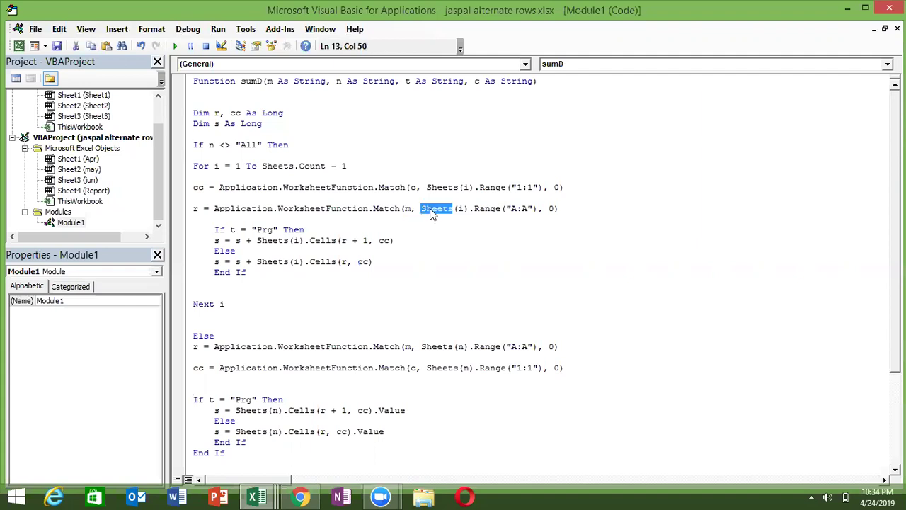
click(488, 215)
double_click(524, 208)
click(543, 210)
double_click(531, 189)
click(447, 196)
double_click(375, 187)
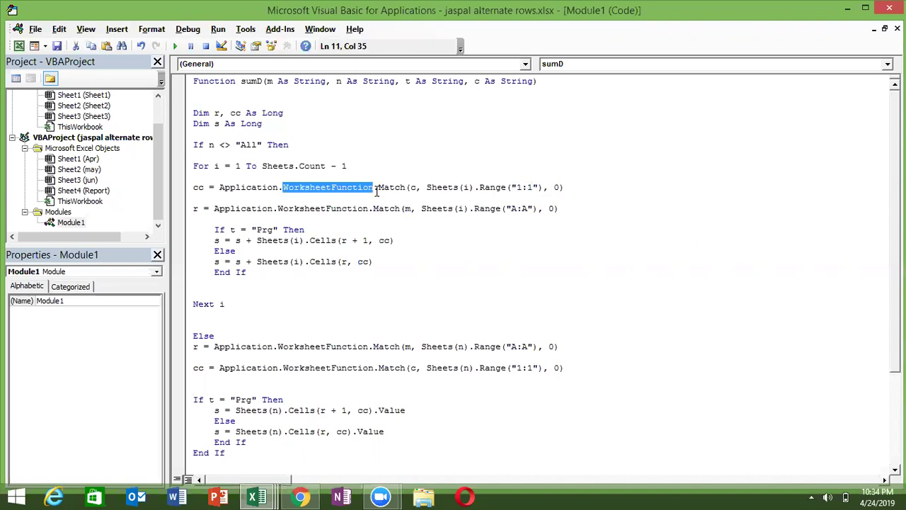
click(397, 186)
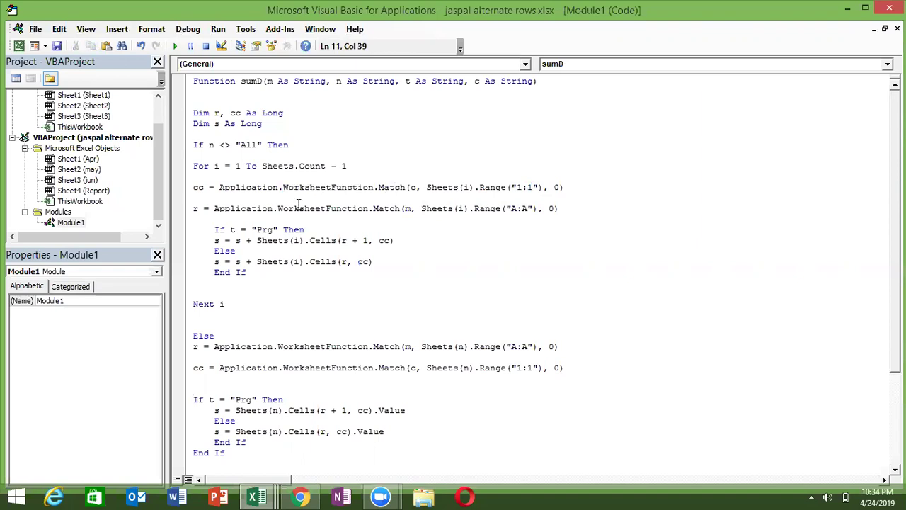
key(alt+F11)
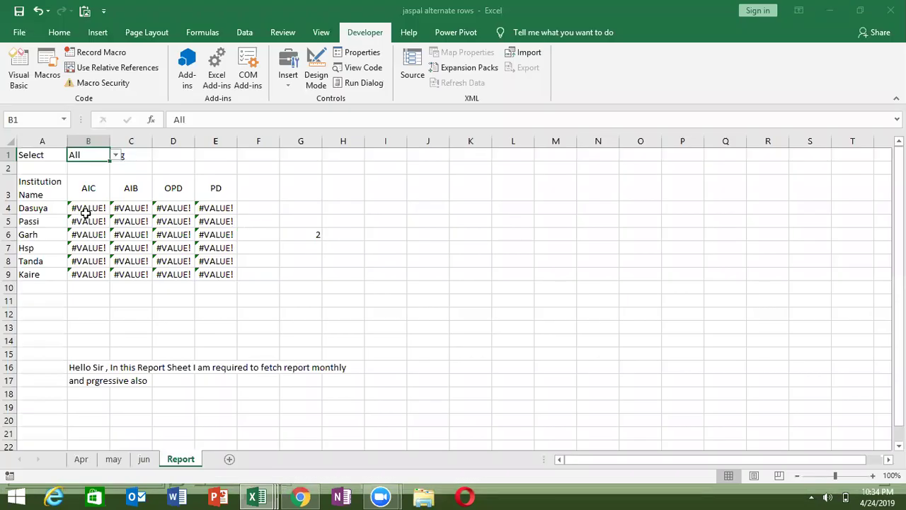
Check B4's formula, then change sumD's return value from s to cc
key(ctrl+Down)
key(ctrl+Down)
double_click(88, 208)
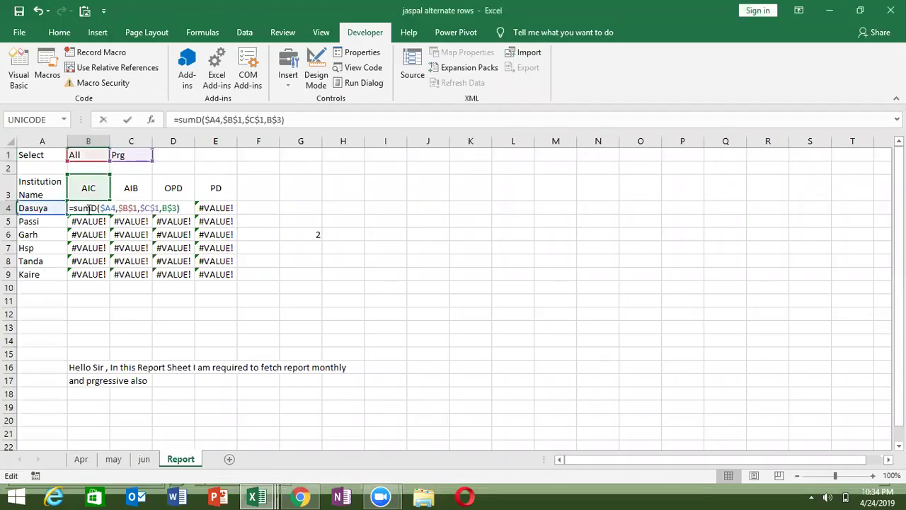
key(Escape)
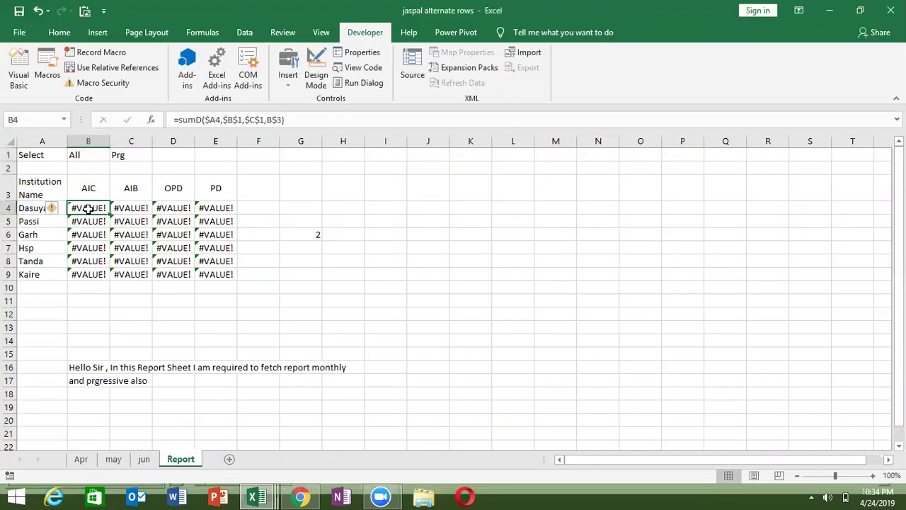
key(alt+F11)
key(Down)
key(Down)
key(Down)
key(Down)
key(Down)
key(Down)
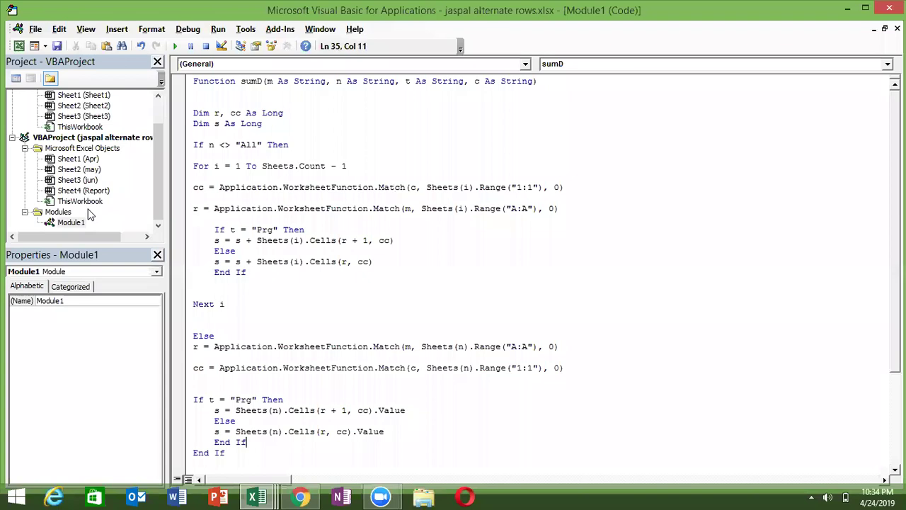
key(Down)
key(Down)
key(Down)
double_click(236, 399)
text(cc)
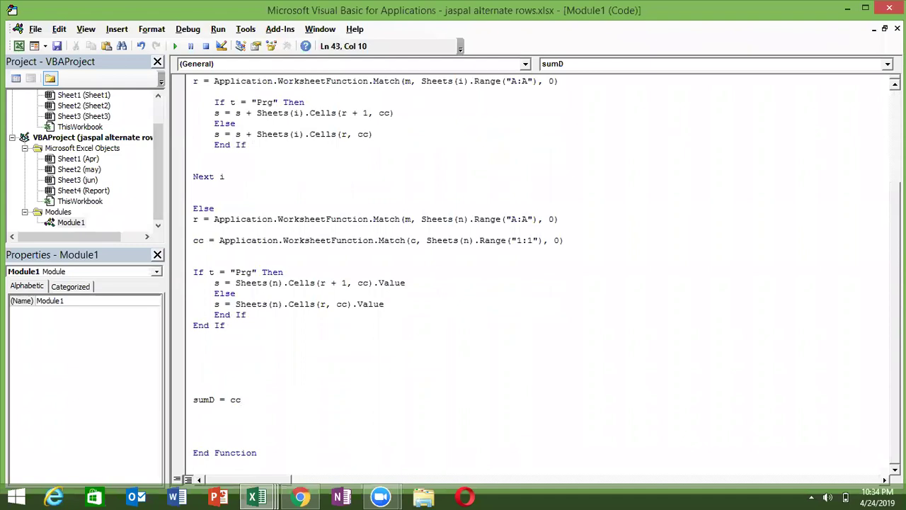
Recalculate B4 with the cc return line, still getting #VALUE!
key(alt+F11)
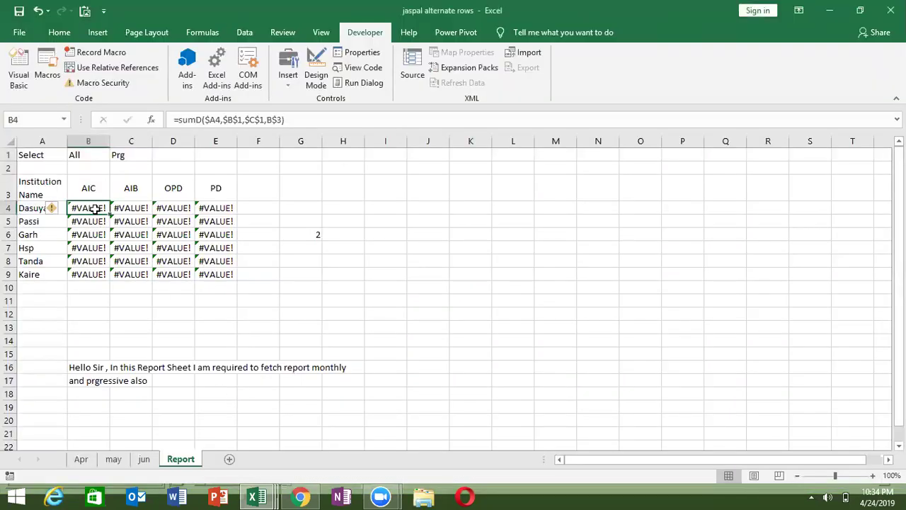
double_click(96, 208)
key(Return)
click(96, 208)
double_click(97, 208)
key(Return)
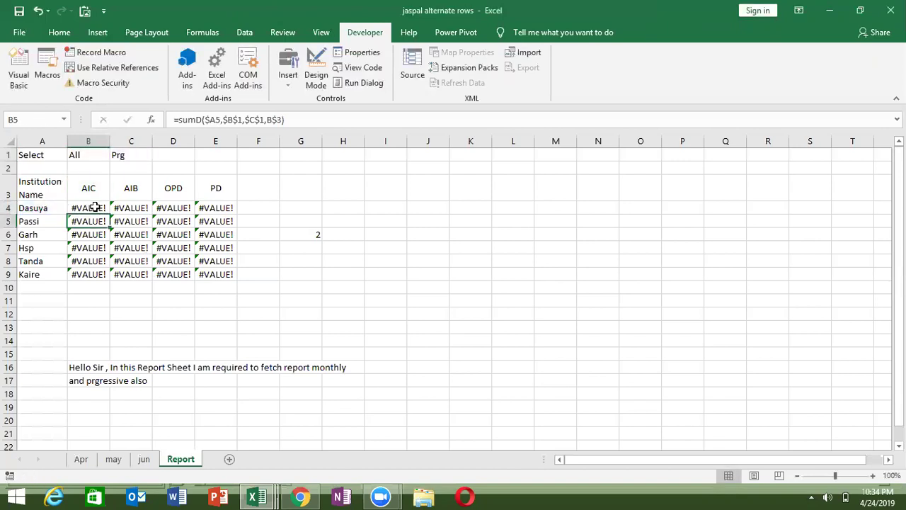
Remove cc from the return line, recalculate B4 again, and view the jun sheet
key(alt+F11)
key(BackSpace)
key(BackSpace)
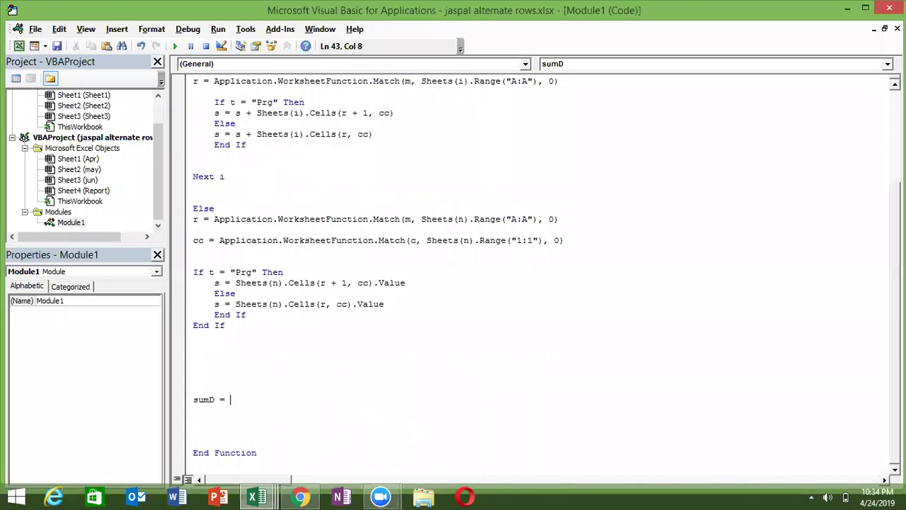
key(alt+F11)
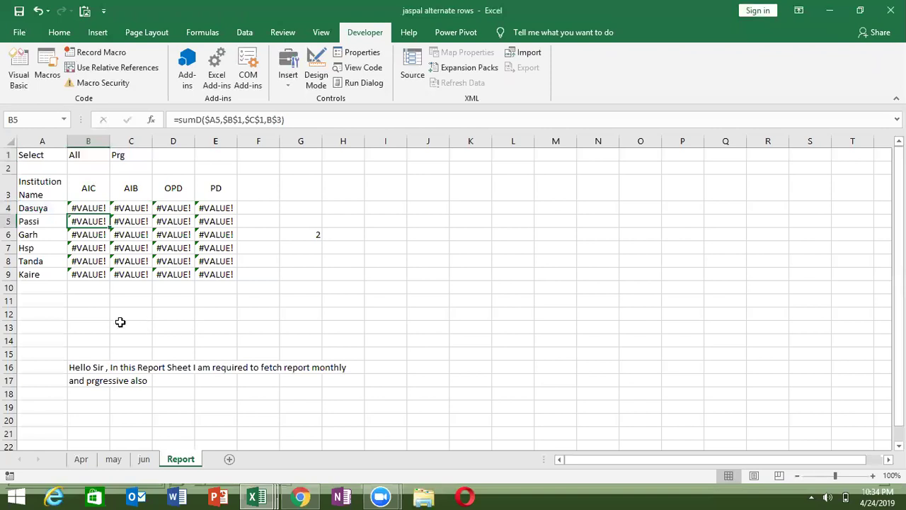
click(92, 206)
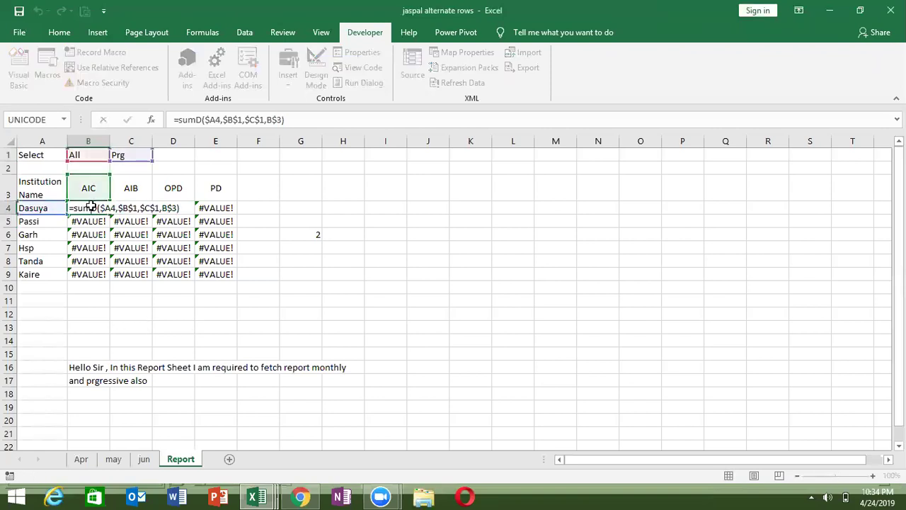
key(Return)
click(92, 207)
double_click(92, 208)
key(Return)
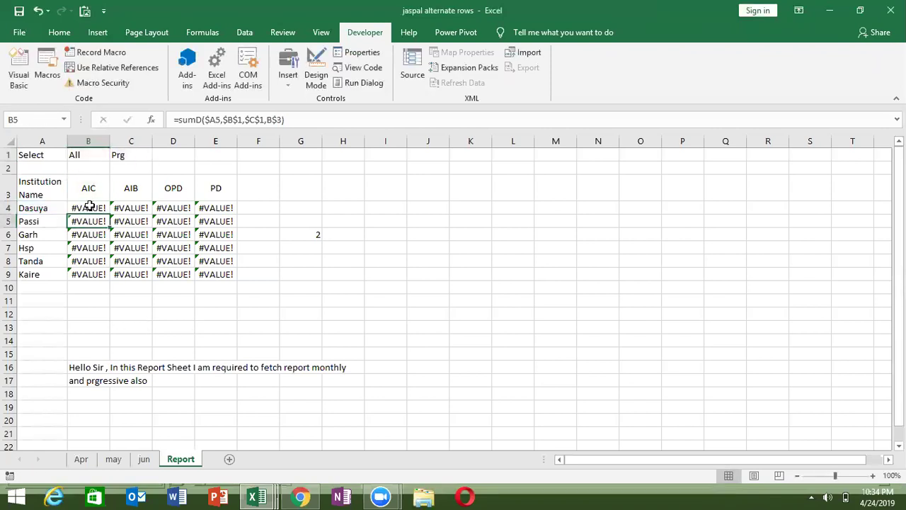
click(134, 460)
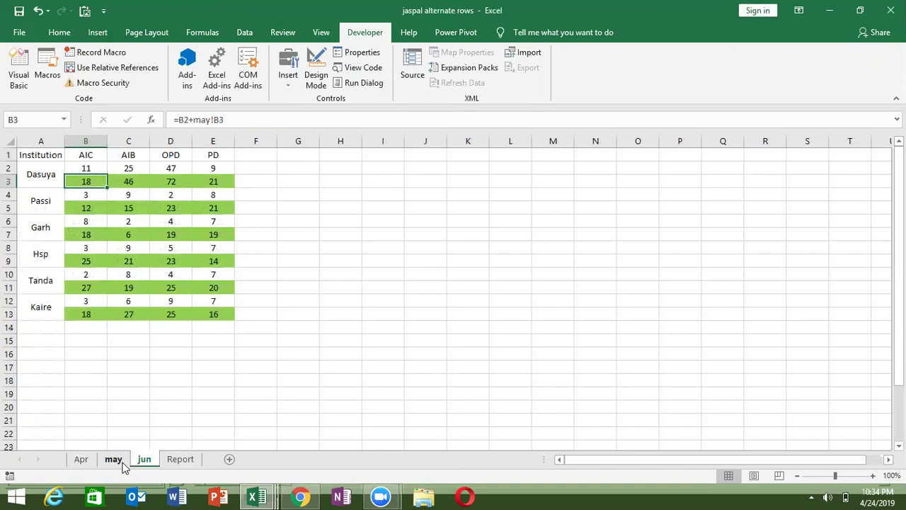
Flip through the may, Apr and Report tabs, then view the top of Module1's sumD code
click(114, 459)
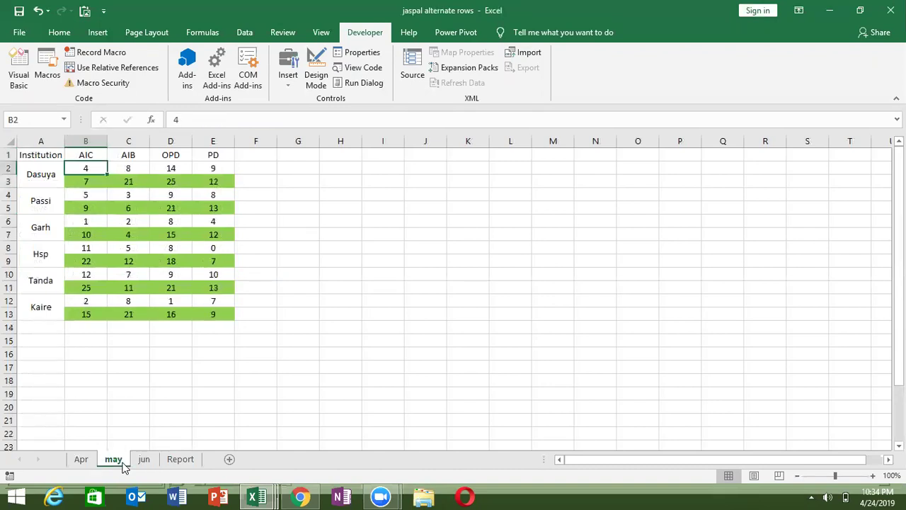
click(96, 460)
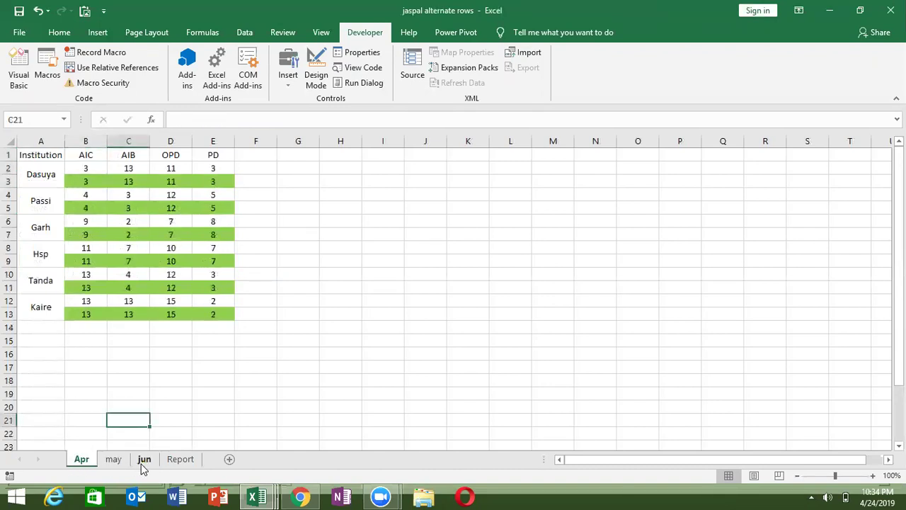
click(177, 460)
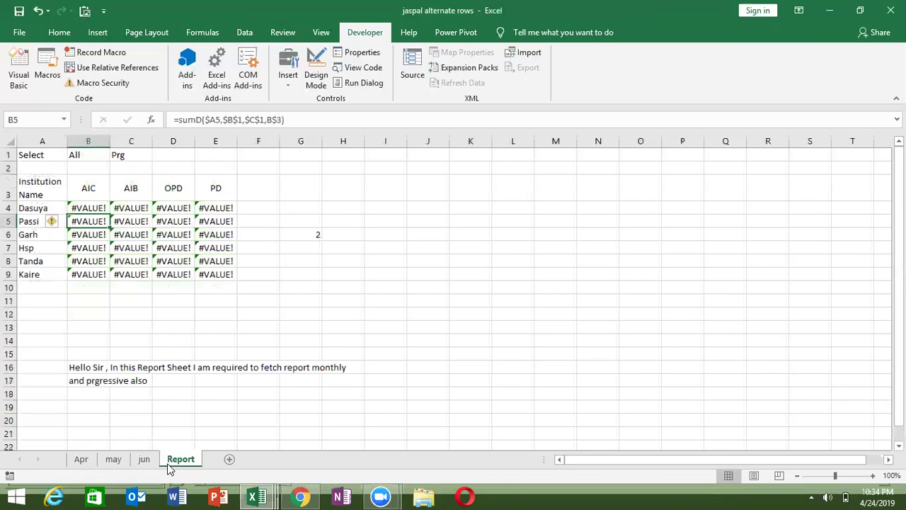
key(alt+F11)
key(Up)
key(Up)
key(Up)
key(Up)
key(Up)
key(Up)
key(Up)
key(Up)
key(Up)
key(Up)
key(Up)
key(Down)
key(Down)
key(Down)
key(Down)
key(Up)
key(Up)
key(Up)
key(Up)
key(Up)
key(Up)
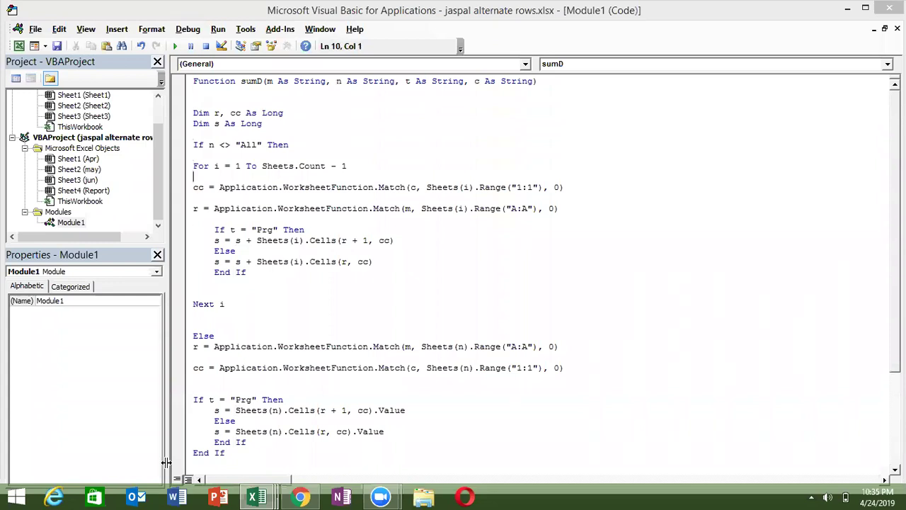
Inspect the cc lookup line inside sumD's loop
key(Down)
key(Right)
key(Right)
key(Right)
key(Down)
double_click(437, 187)
click(491, 185)
key(Down)
Insert 'cc = 0' and 'r = 0' lines just above Next i
click(210, 298)
text(cc = )
text(0)
key(Return)
text(r=0)
key(Return)
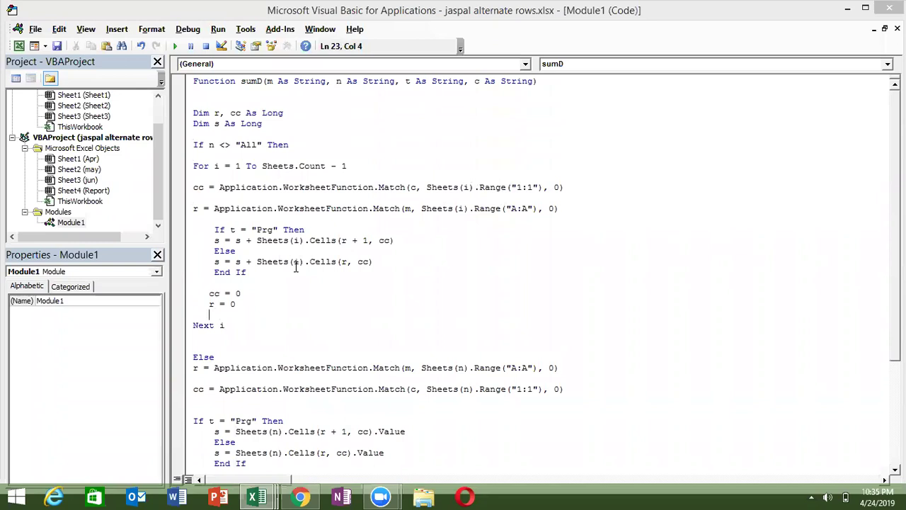
Review the WorksheetFunction and Sheets references on the cc line, then return to Excel
click(193, 198)
double_click(335, 389)
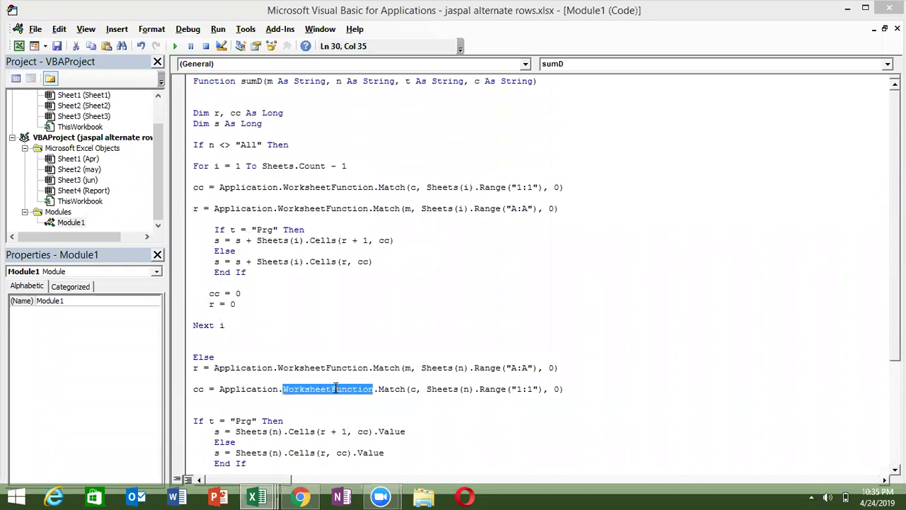
double_click(446, 391)
click(317, 197)
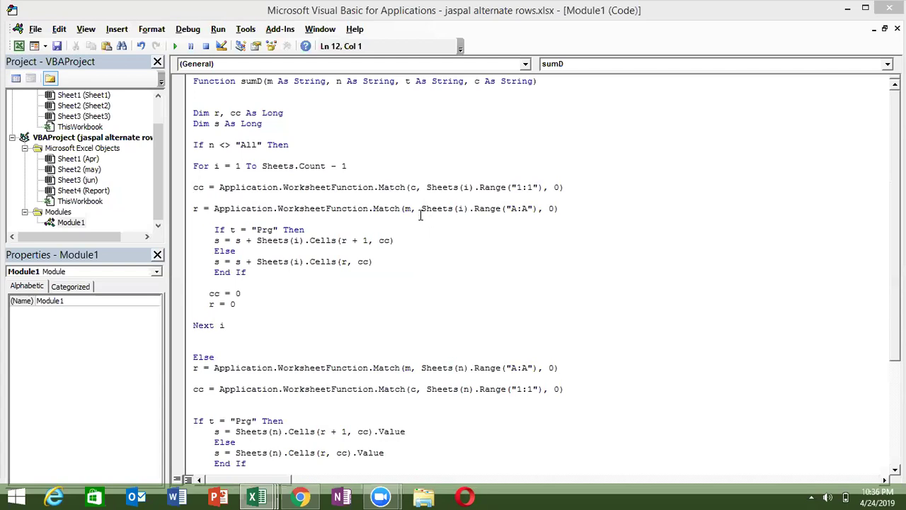
key(alt+F11)
click(88, 207)
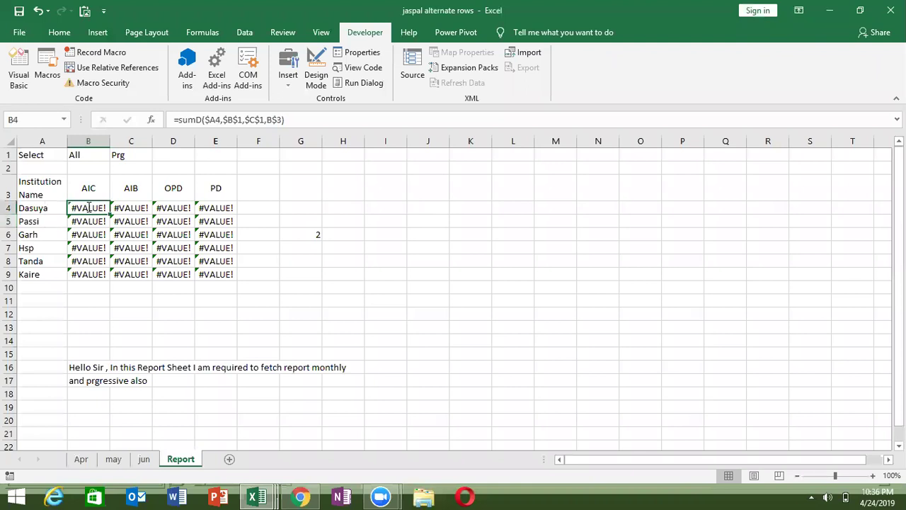
double_click(89, 206)
key(Return)
click(88, 207)
key(alt+F11)
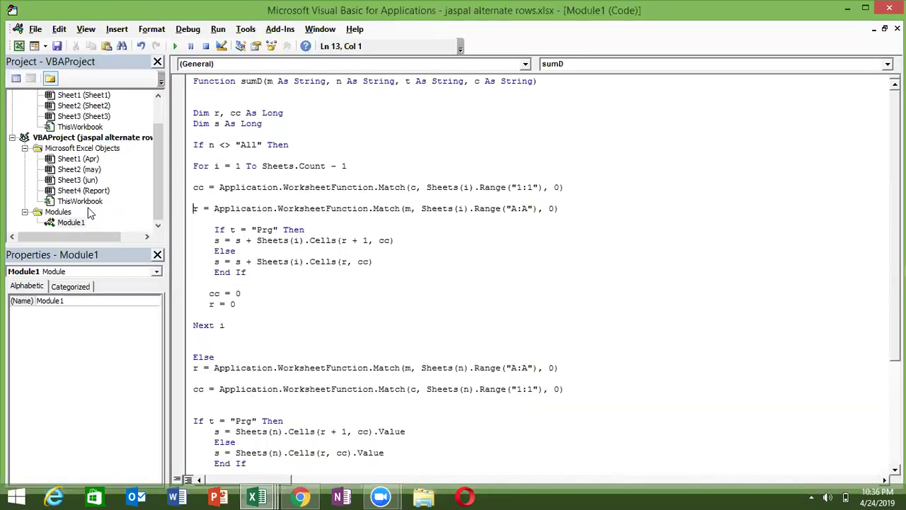
key(ctrl+End)
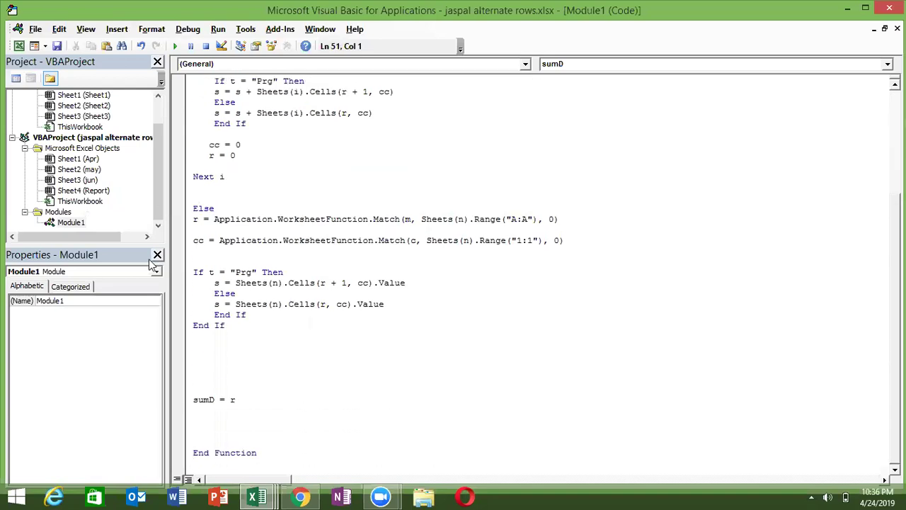
double_click(241, 402)
key(Up)
key(Up)
key(Up)
key(Up)
key(Up)
key(Up)
key(Up)
key(Up)
key(Up)
key(Up)
key(Down)
key(Down)
key(Down)
key(Down)
key(Down)
key(Down)
key(Down)
key(Up)
key(Up)
key(Up)
key(Up)
key(Up)
key(Up)
key(Up)
key(Up)
key(Up)
key(Home)
key(Down)
key(Left)
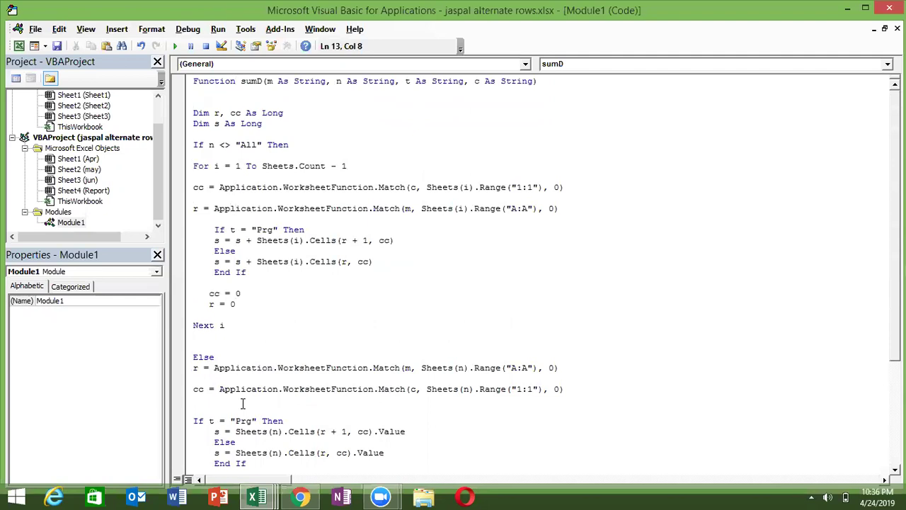
key(Down)
key(Down)
key(Up)
key(Up)
key(Up)
key(Up)
key(Up)
Set the Report sheet's month in B1 to Apr and report type in C1 to Monthly
key(alt+F11)
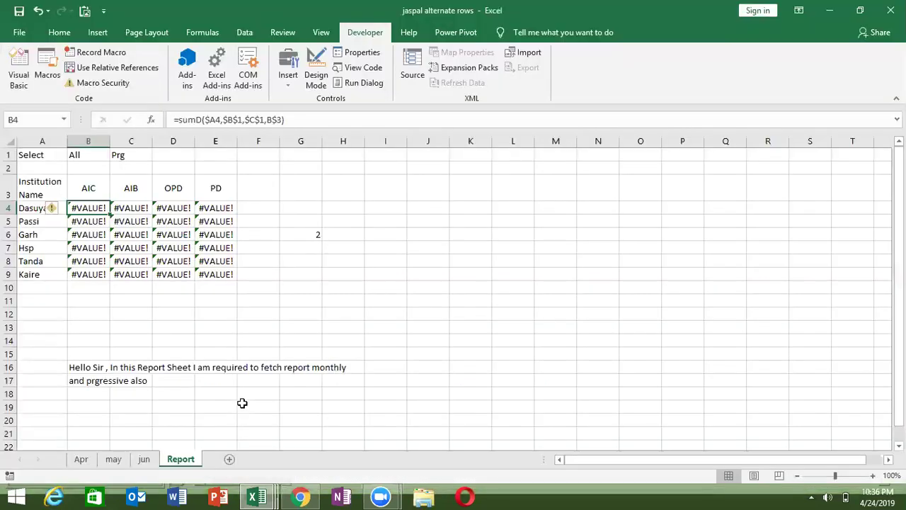
click(97, 157)
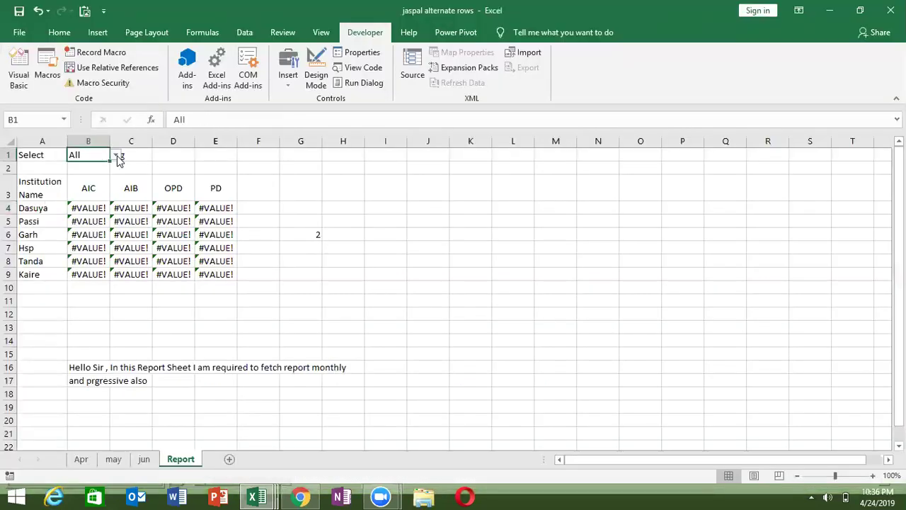
click(115, 155)
click(113, 175)
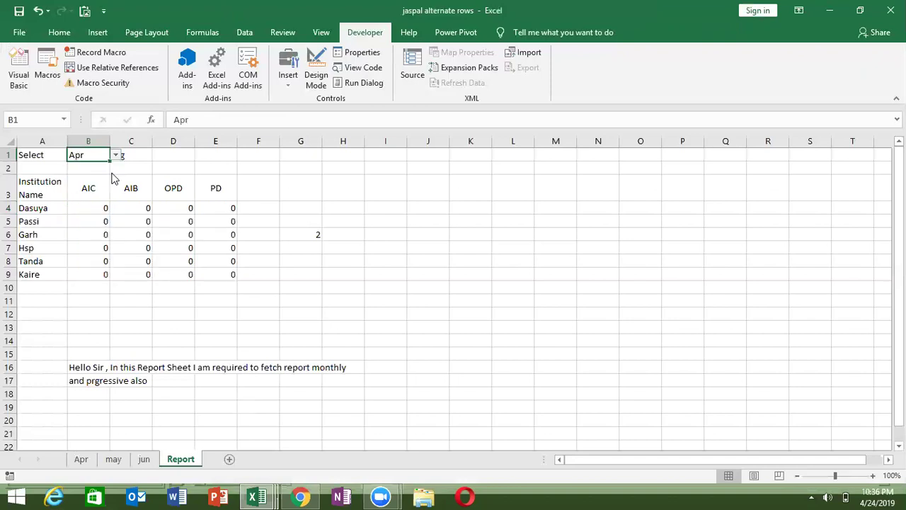
click(131, 155)
click(160, 155)
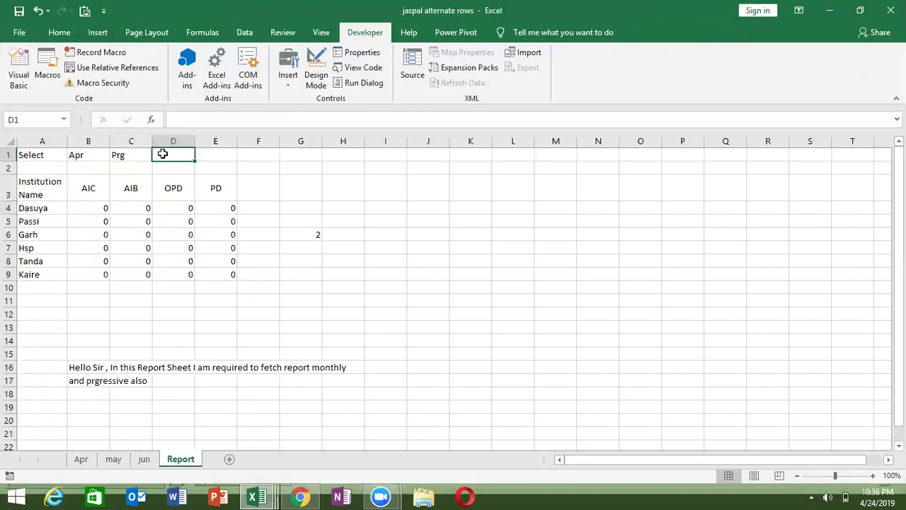
click(140, 154)
click(158, 155)
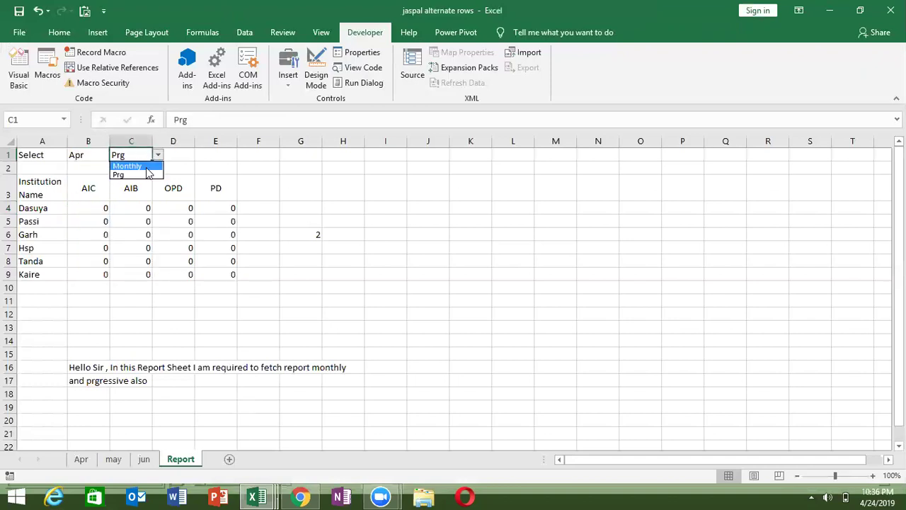
click(134, 165)
In the VBA editor, change 'sumD = r' to 'sumD = s', then return to Excel
key(alt+F11)
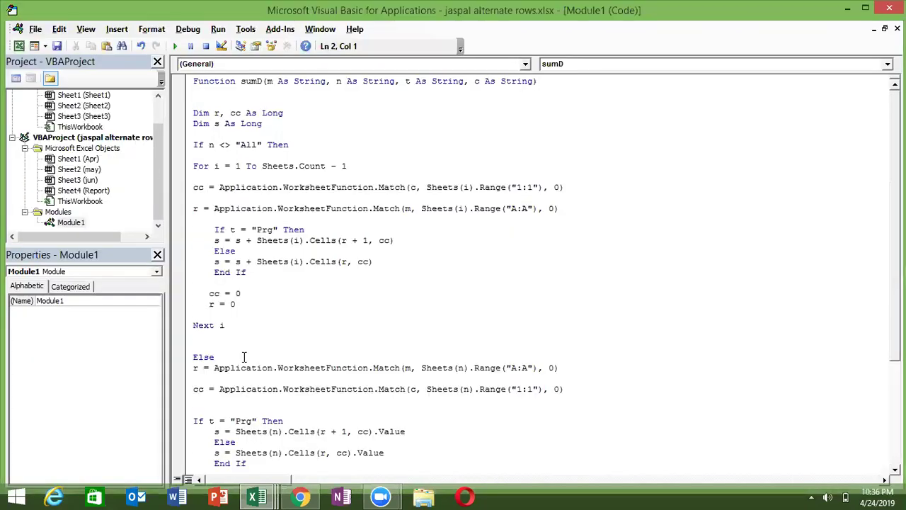
key(Down)
key(Down)
key(Down)
key(Down)
key(Down)
key(Down)
key(Down)
key(Down)
key(Down)
key(Down)
key(Down)
key(Up)
key(Up)
key(Up)
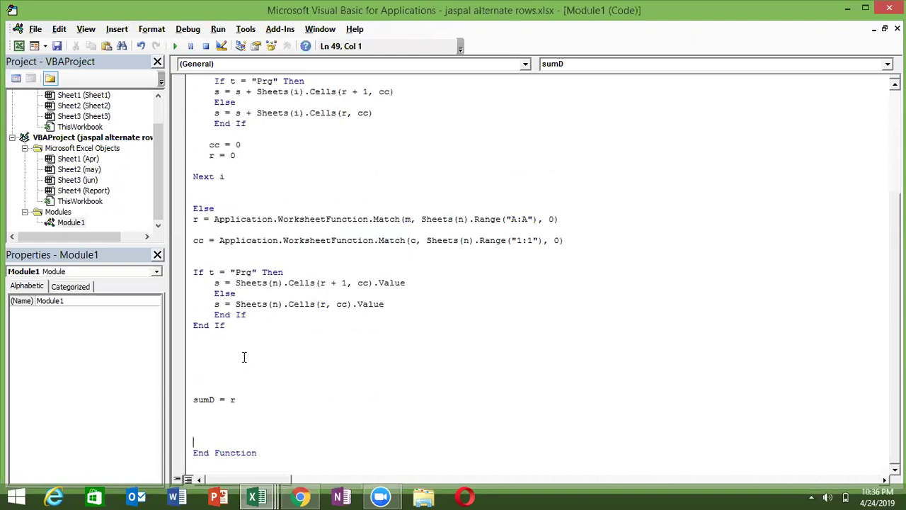
double_click(232, 399)
text(s)
click(228, 282)
key(Up)
key(Up)
key(Up)
key(Up)
key(Up)
key(shift+Down)
key(shift+Down)
key(Up)
key(Up)
key(Up)
key(End)
key(shift+Down)
key(Up)
key(Up)
key(Up)
key(Up)
key(Up)
key(Up)
key(Up)
key(Up)
key(Up)
key(Up)
key(Down)
key(Down)
key(Down)
key(Down)
key(Down)
key(Down)
key(Down)
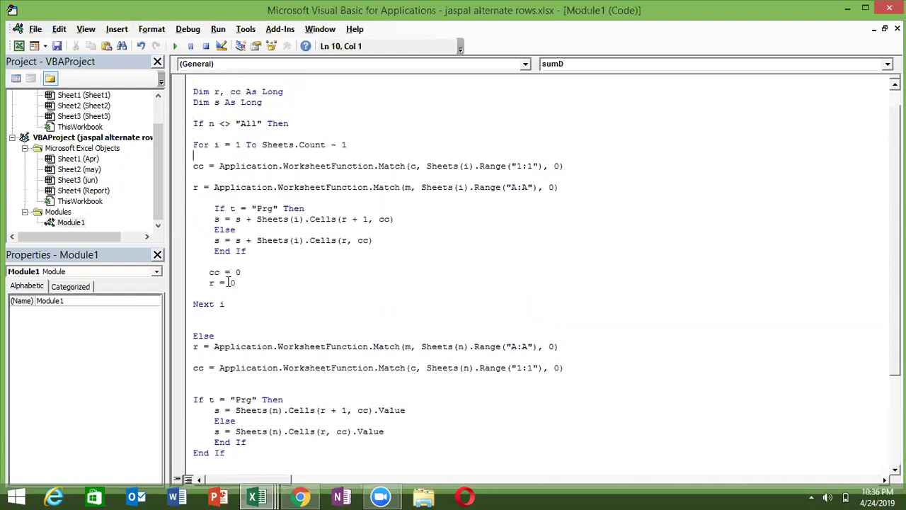
key(shift+Down)
key(shift+Down)
key(shift+Down)
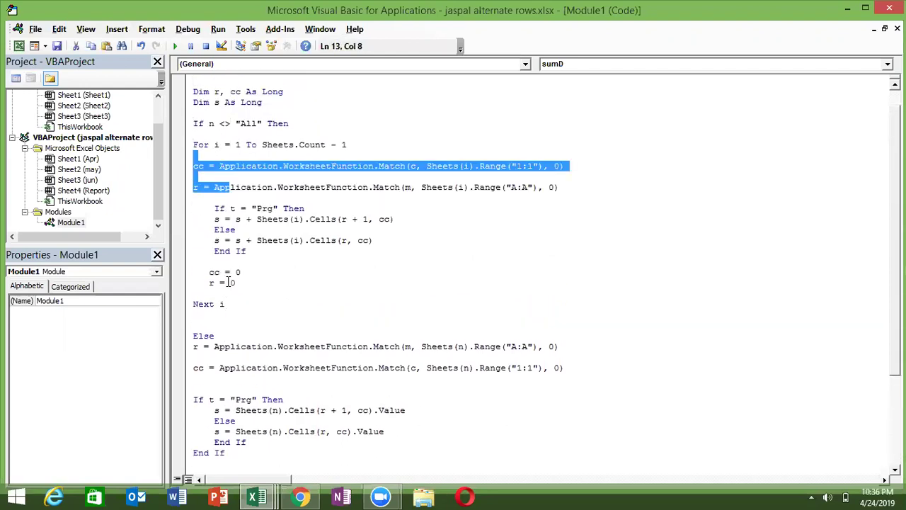
key(shift+Down)
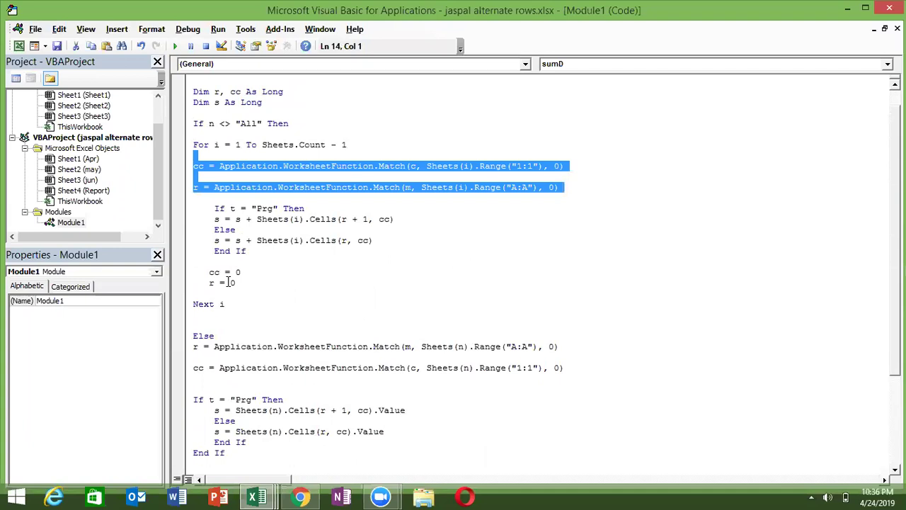
key(alt+F11)
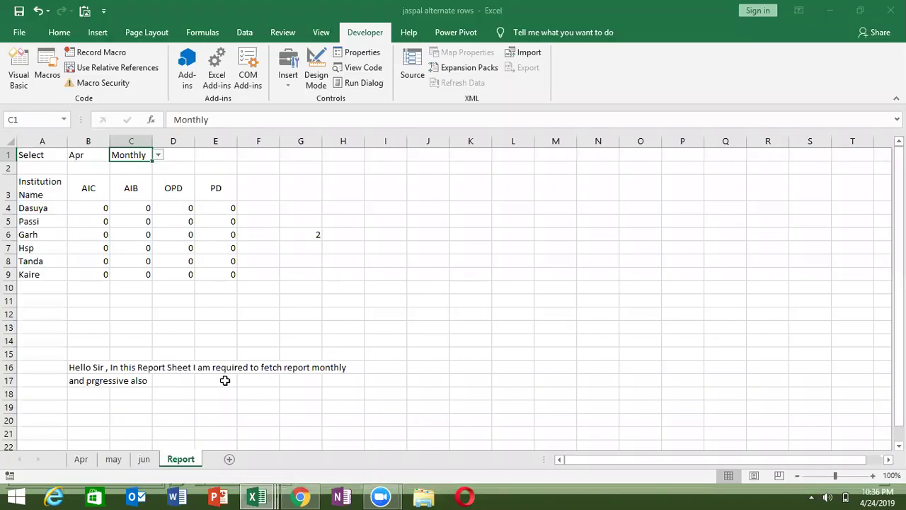
Check the jun sheet, then set the Report back to Prg type and All months
click(145, 458)
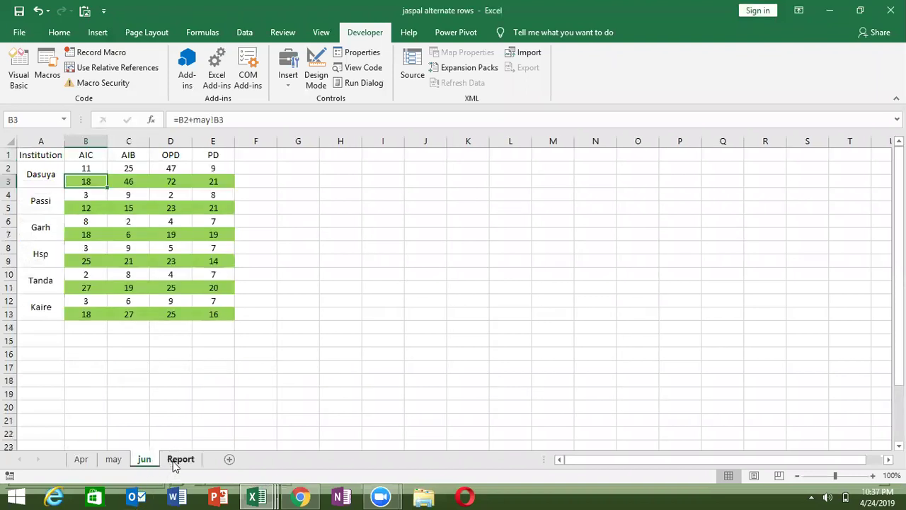
click(177, 460)
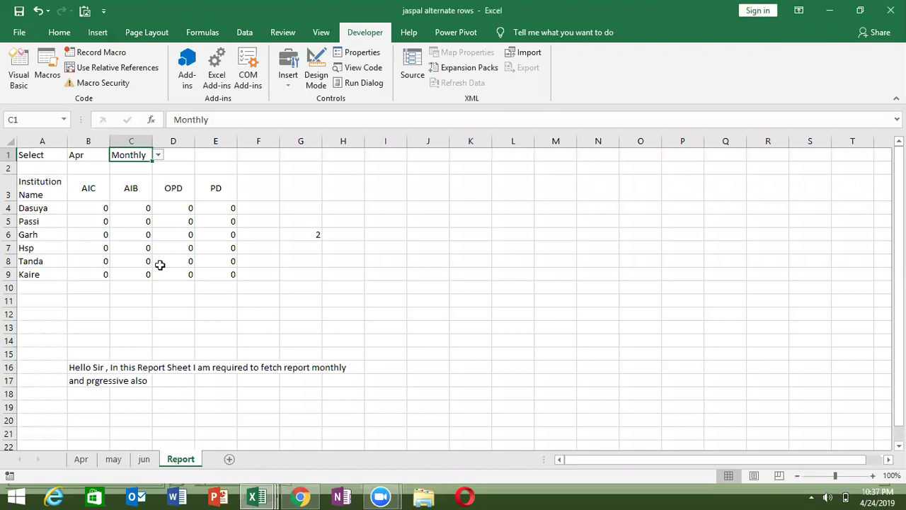
click(159, 155)
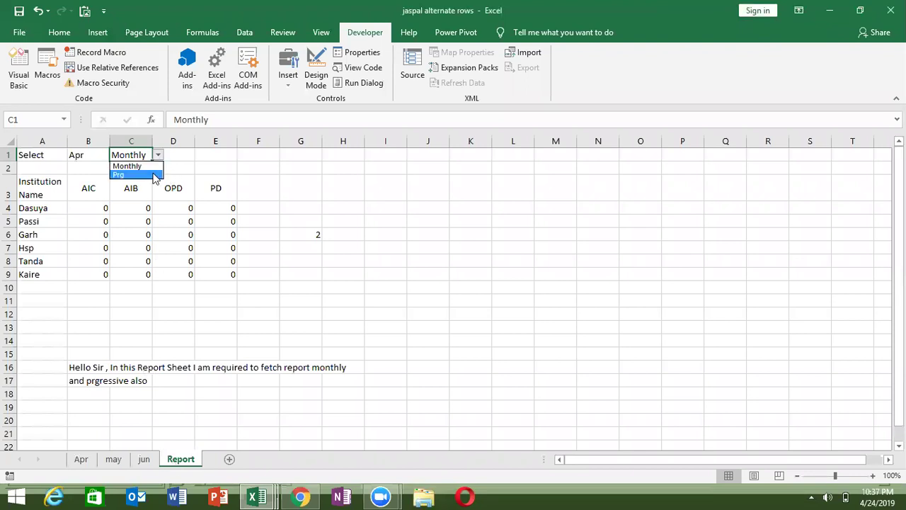
click(154, 174)
click(106, 154)
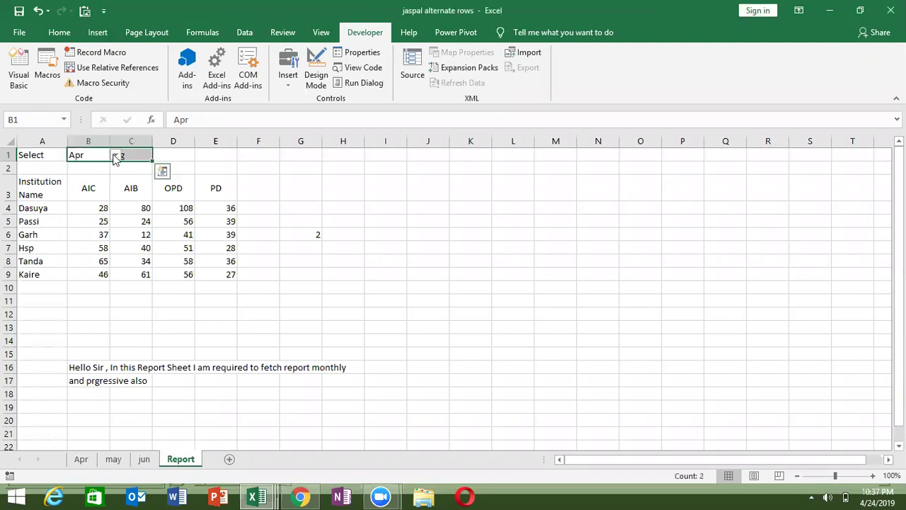
click(116, 154)
click(106, 166)
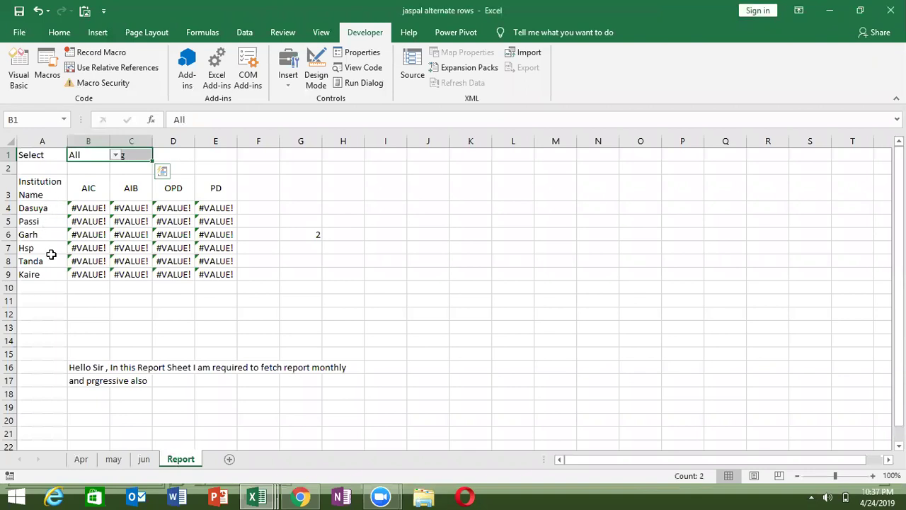
Look through the jun, may and Apr sheets, then minimise Excel to show the desktop
click(146, 459)
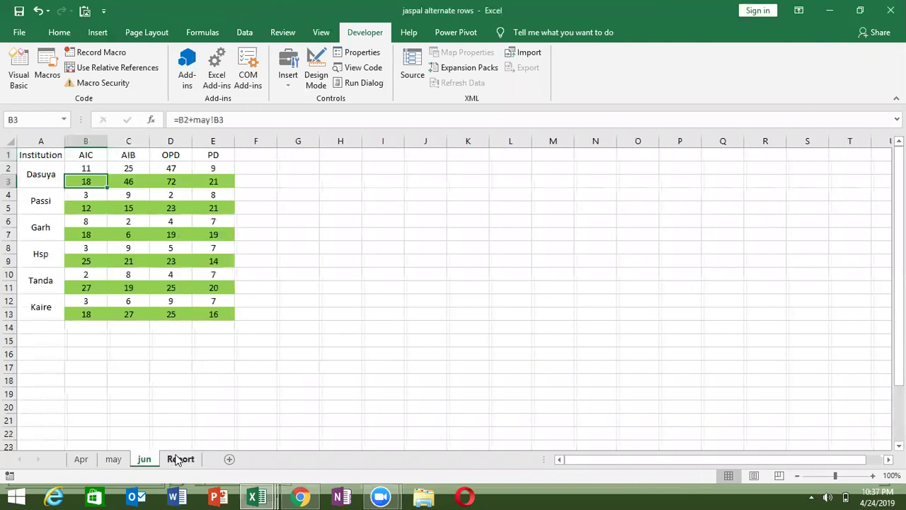
click(177, 459)
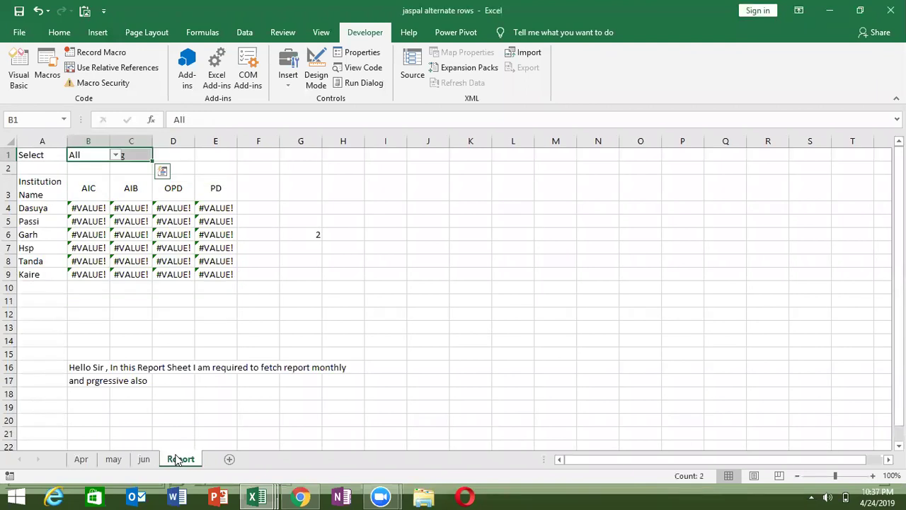
click(144, 460)
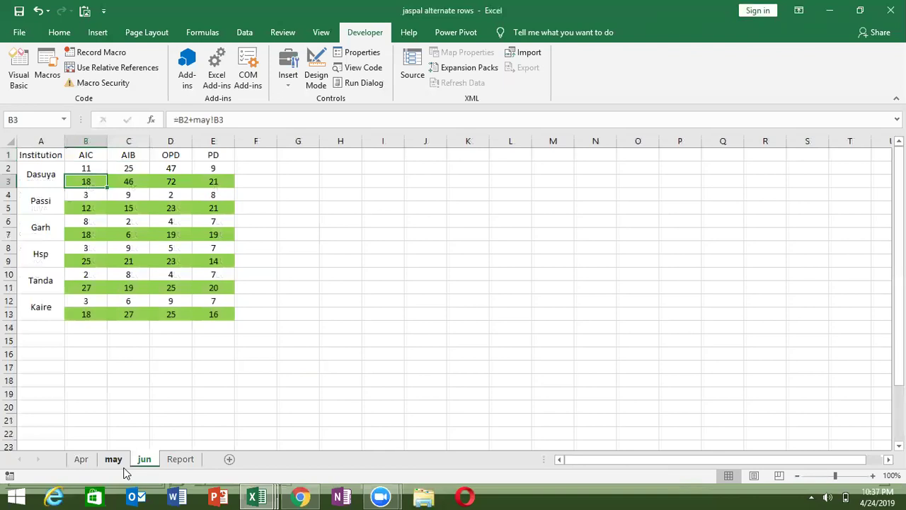
click(124, 465)
click(92, 463)
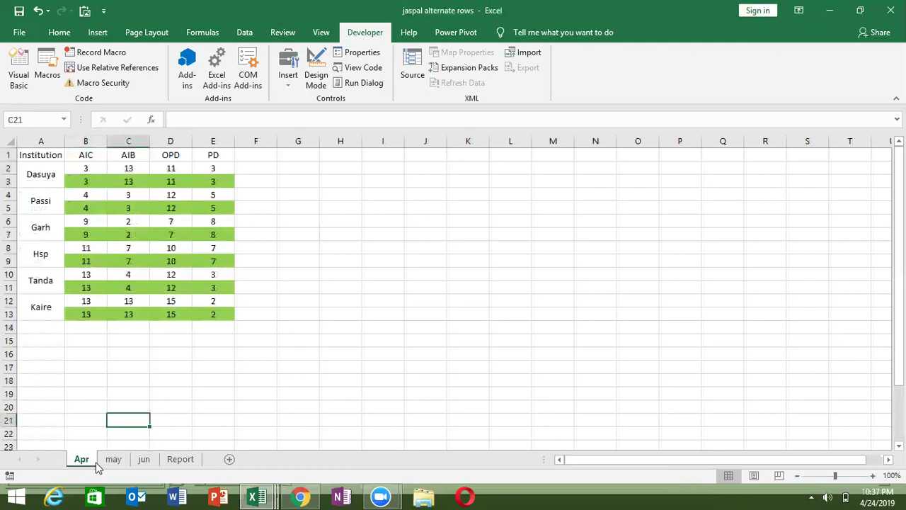
key(super+d)
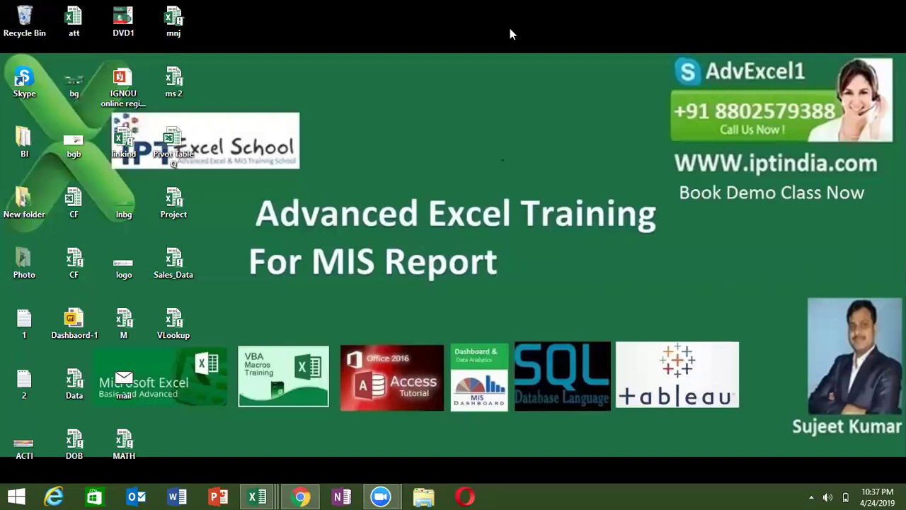
Bring up sumD's code and trace the month-sheet loop and Prg progressive versus monthly addition lines
mouse_move(262, 495)
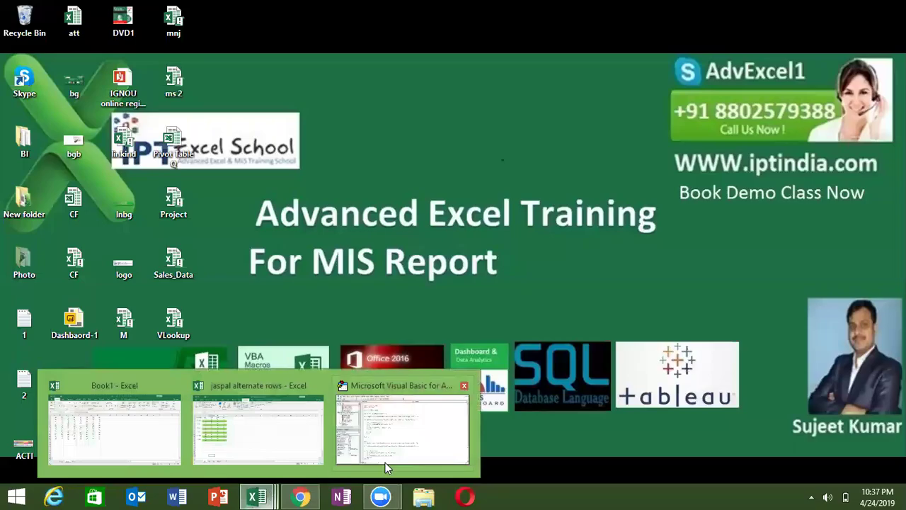
click(387, 458)
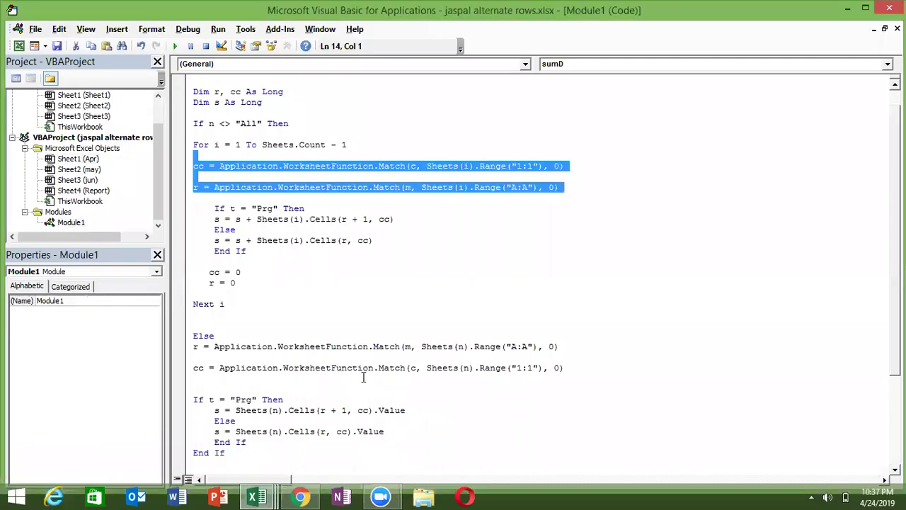
click(420, 145)
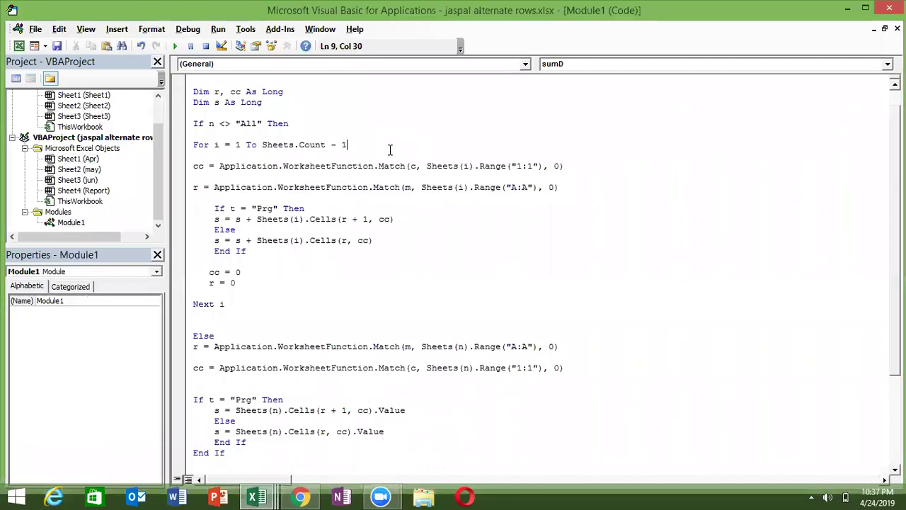
click(214, 217)
shift+click(214, 210)
click(239, 208)
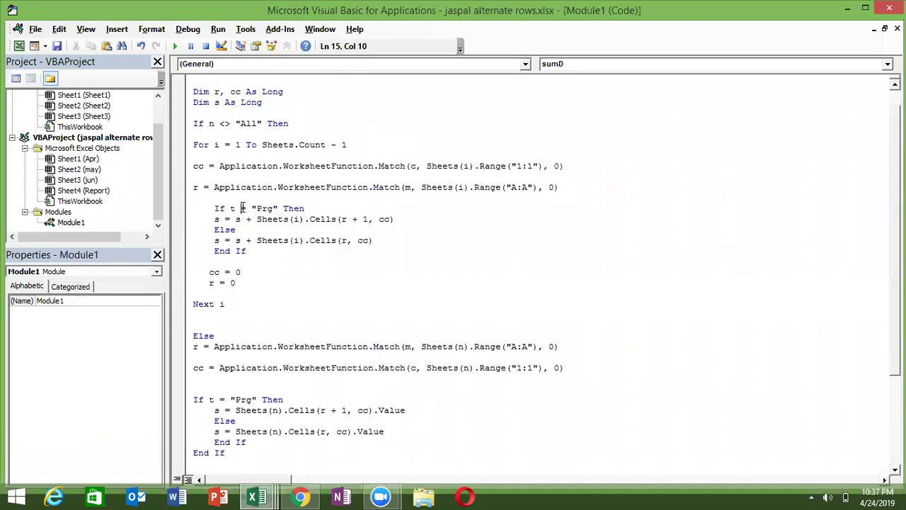
drag(277, 208, 285, 208)
mouse_move(394, 219)
mouse_down()
mouse_move(215, 219)
mouse_move(240, 228)
mouse_up()
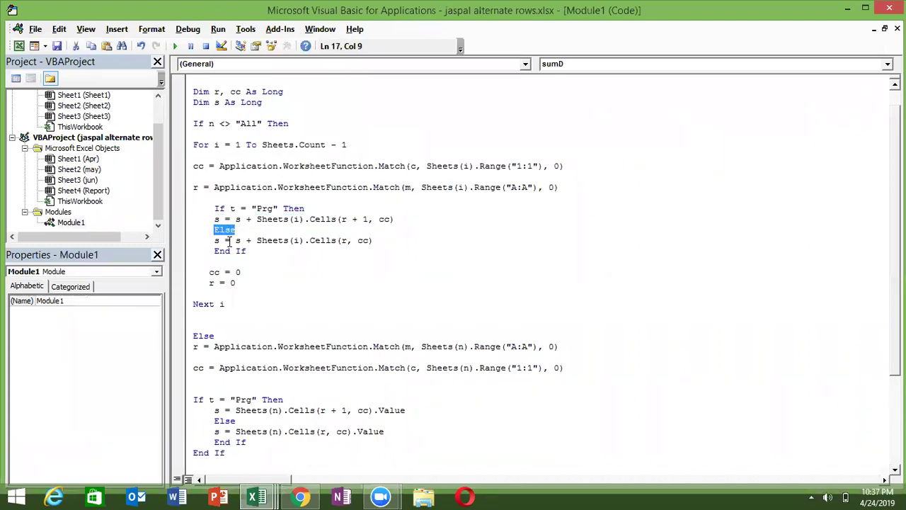
drag(215, 240, 372, 240)
key(Down)
Trace the If n <> "All" check, the single-month Else branch and counter reset, back toward the header
shift+click(214, 206)
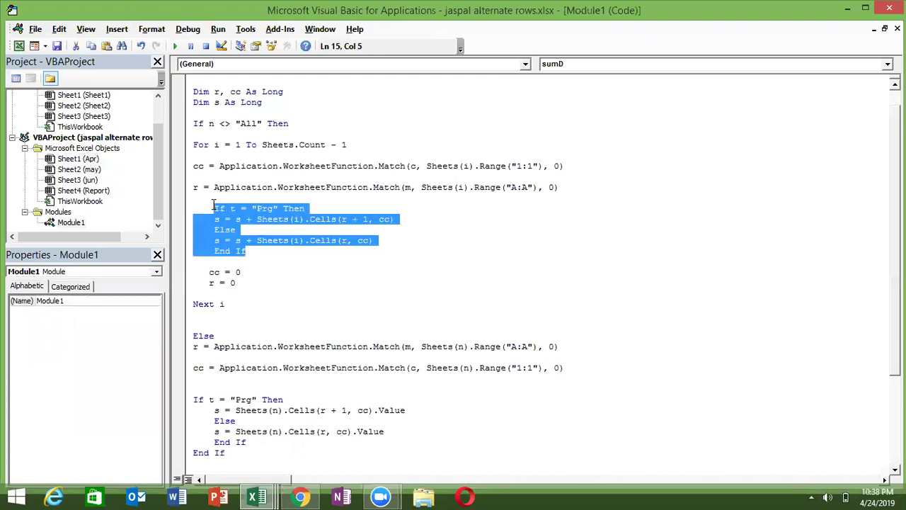
click(194, 124)
drag(194, 123, 200, 129)
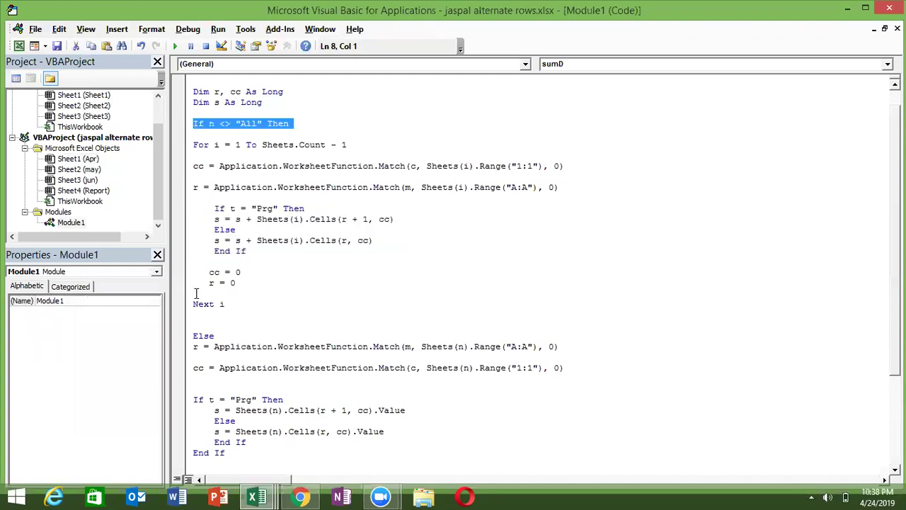
drag(193, 335, 203, 337)
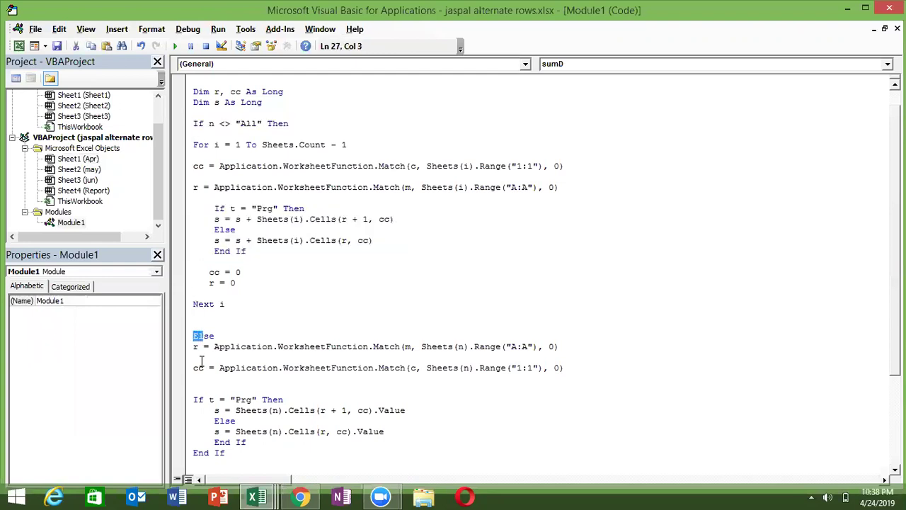
click(206, 134)
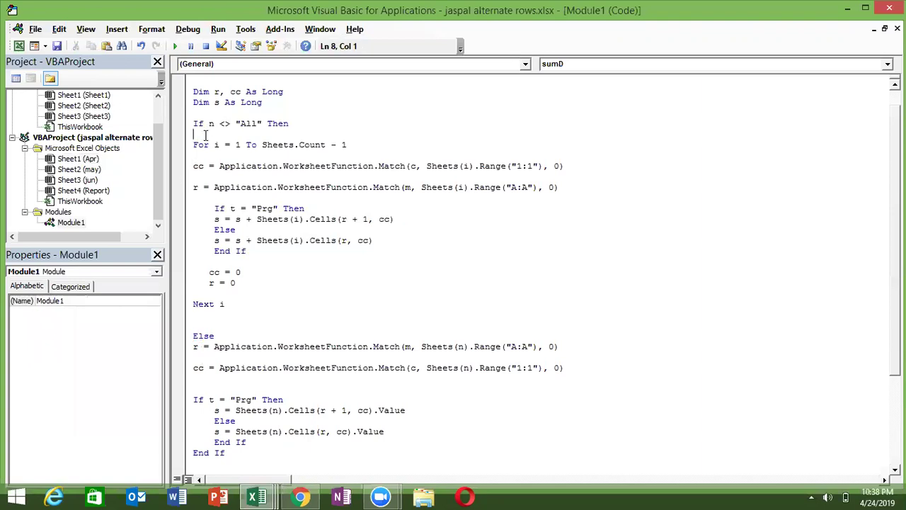
click(224, 228)
click(204, 338)
click(223, 410)
click(266, 290)
key(Up)
key(Up)
key(Up)
key(Up)
key(Up)
key(Up)
key(Up)
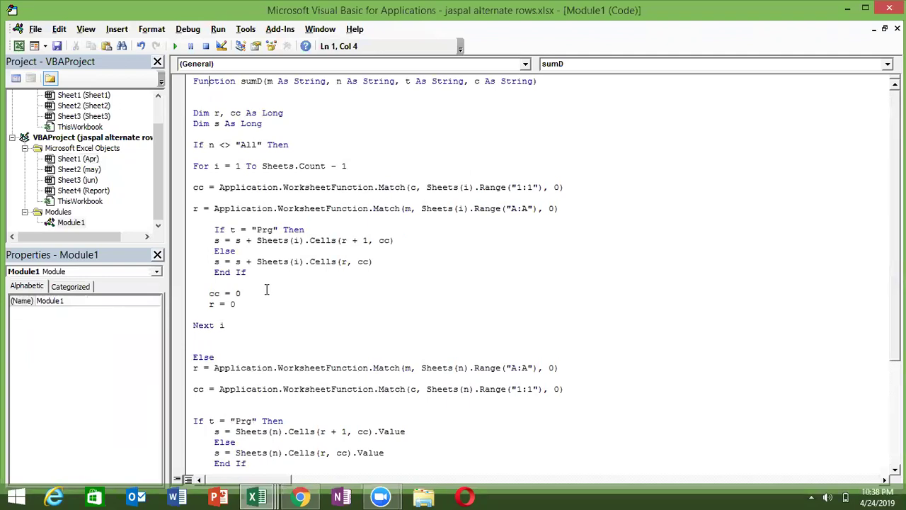
Highlight the sumD Function header's keyword, name and parameter list
double_click(220, 82)
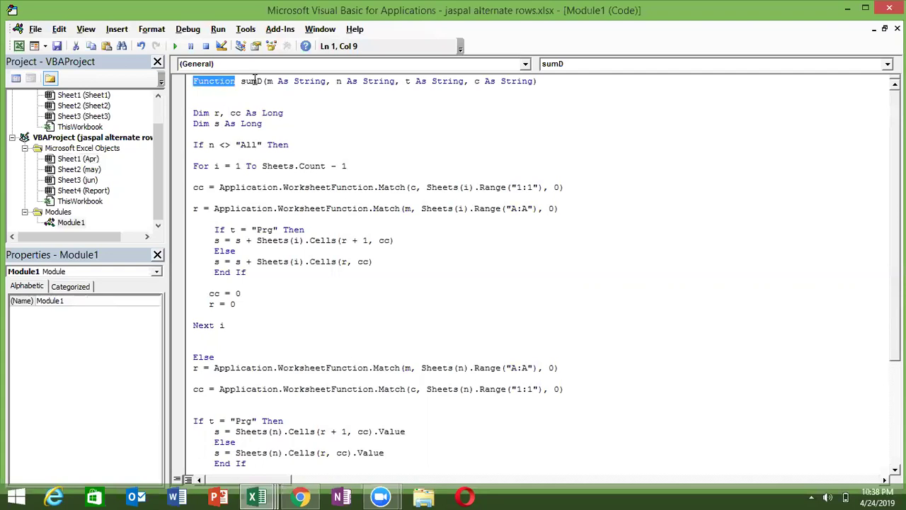
double_click(252, 82)
drag(266, 82, 522, 87)
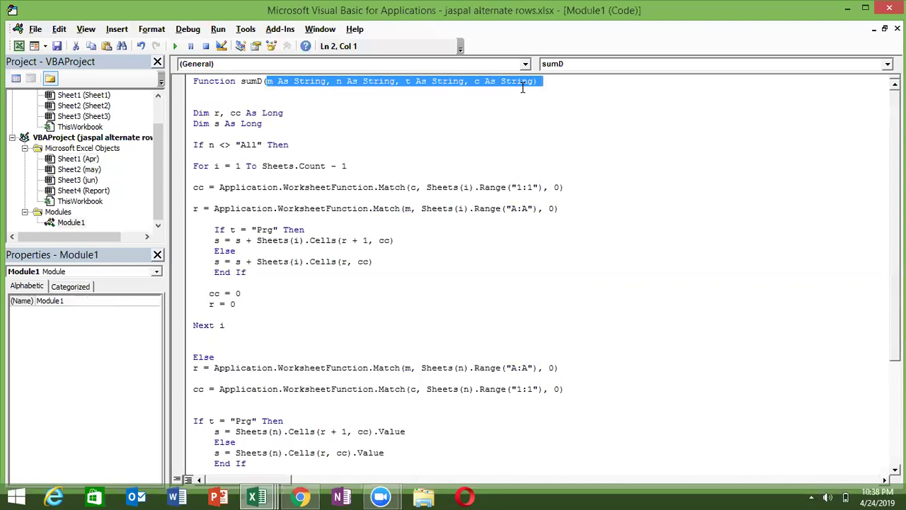
click(506, 114)
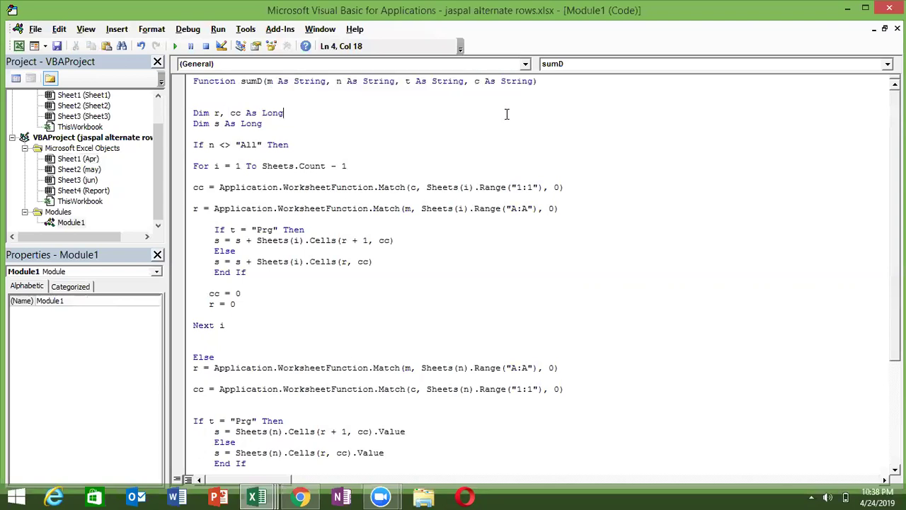
Copy all the module's code and bring up the Gmail message in Chrome
key(ctrl+a)
key(Right)
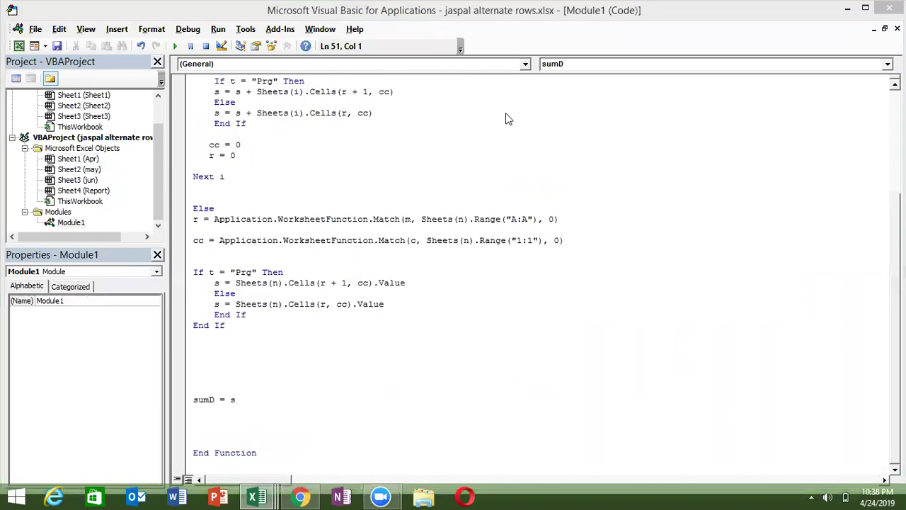
click(309, 495)
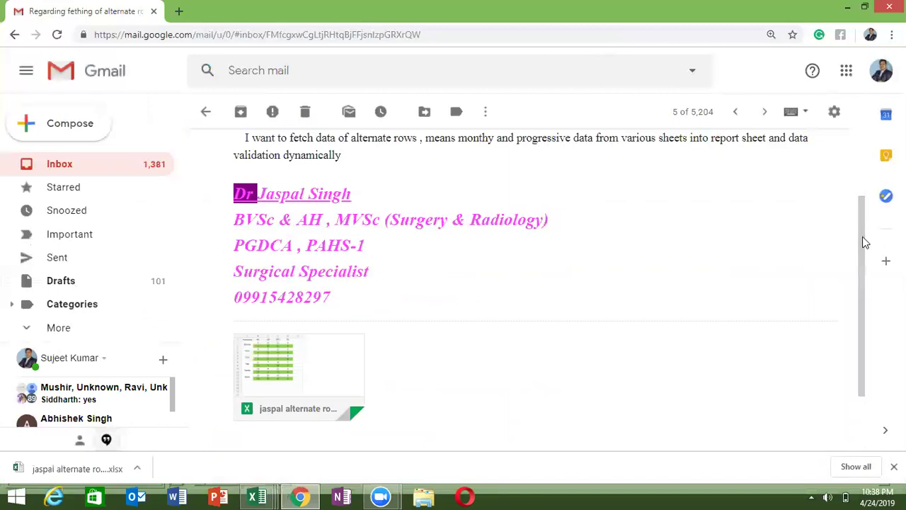
Send a reply with the pasted sumD code, return to the inbox, then switch back to the VBA editor
scroll(864, 243, down, 2)
click(279, 385)
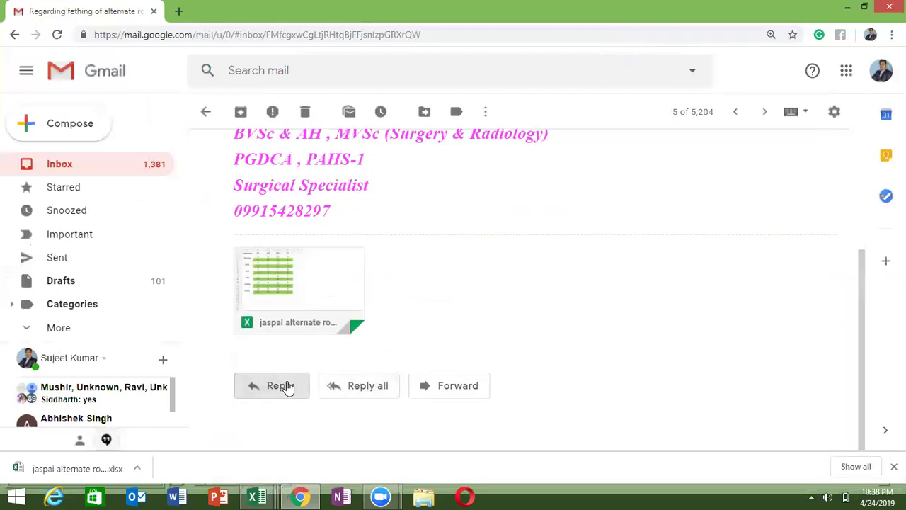
key(ctrl+v)
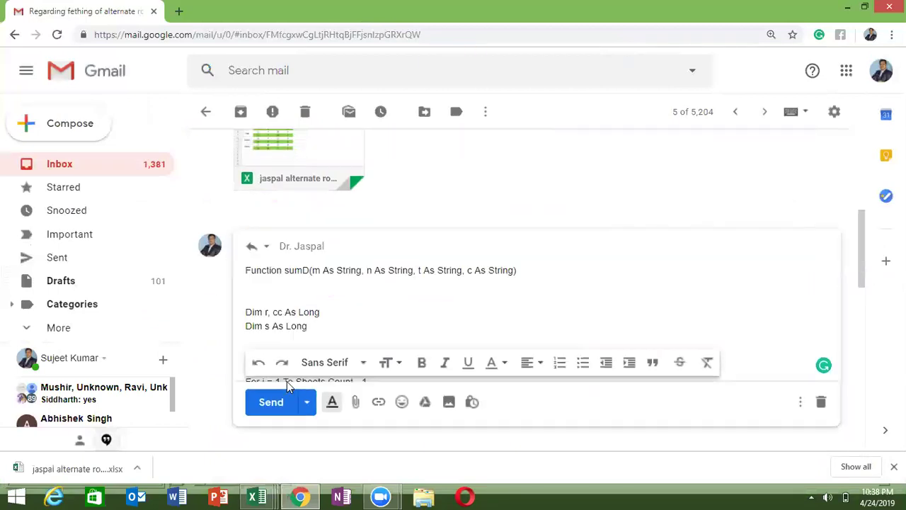
click(278, 409)
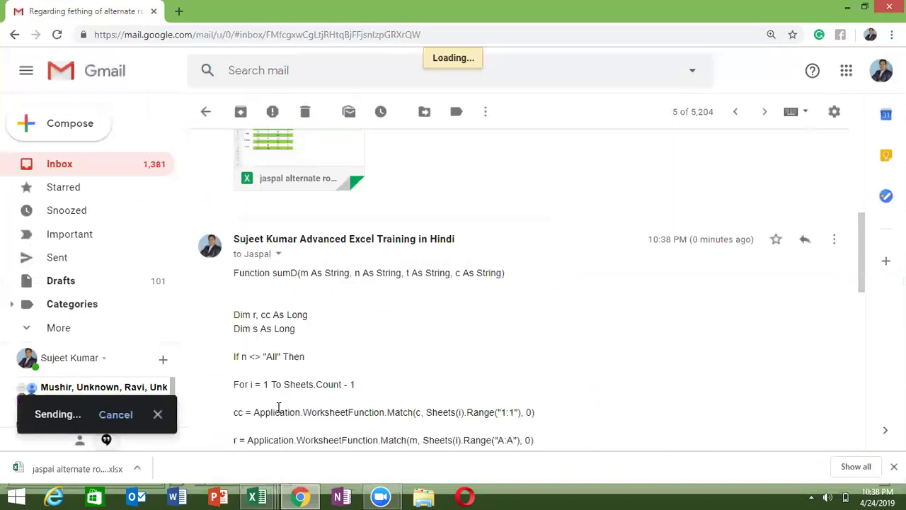
click(112, 167)
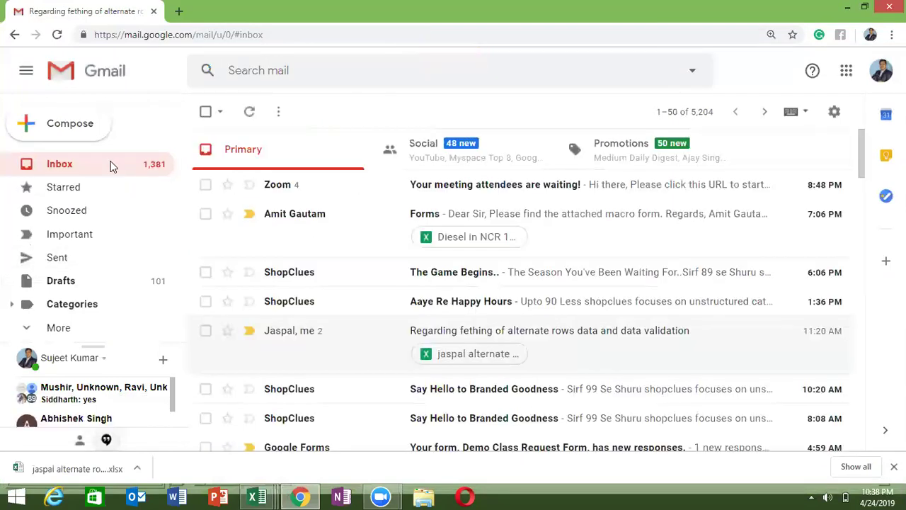
key(alt+Tab)
key(alt+Tab)
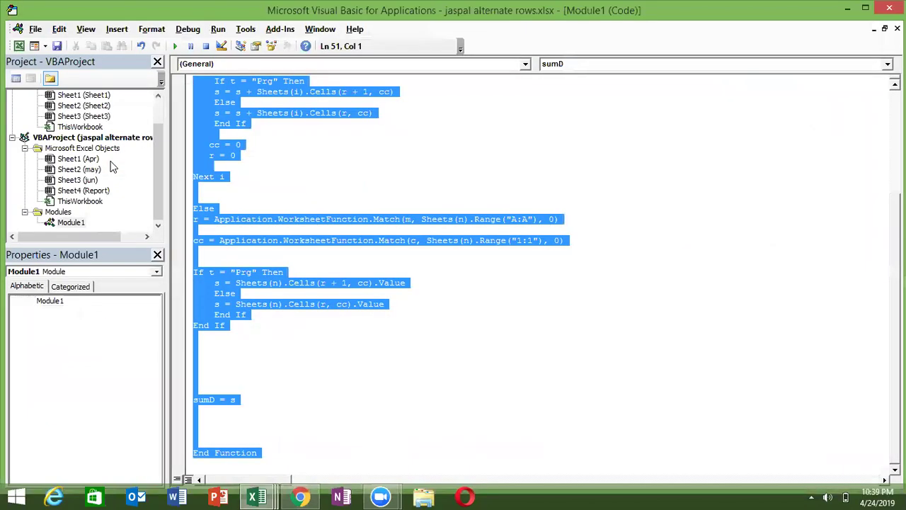
Switch from the VBA editor back to the Excel workbook showing the Apr sheet
key(alt+F11)
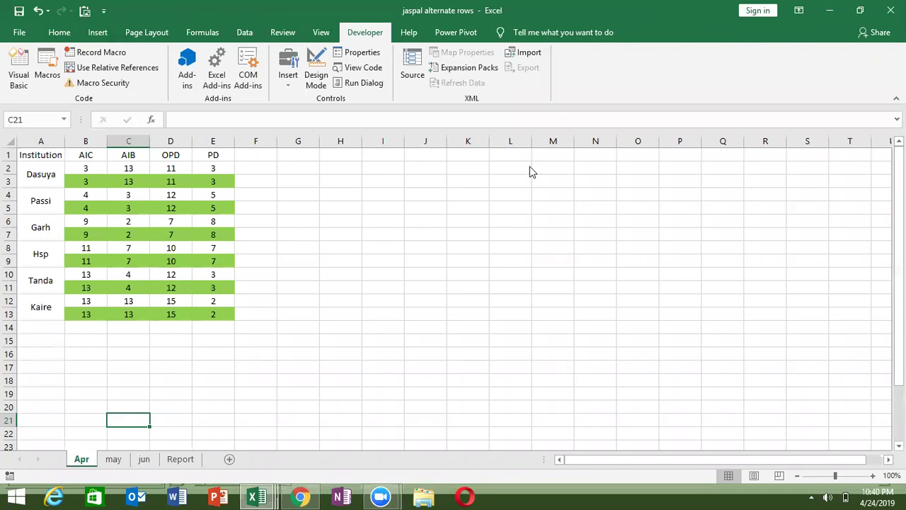
key(alt+F11)
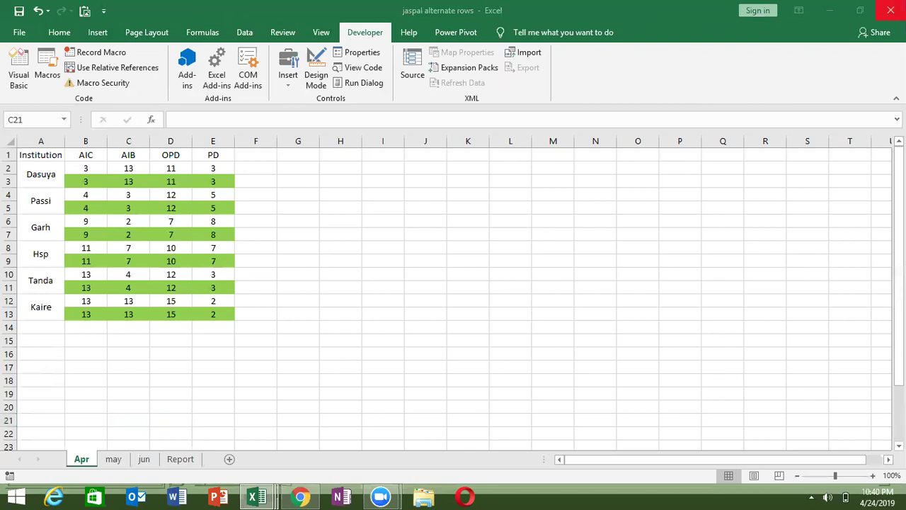